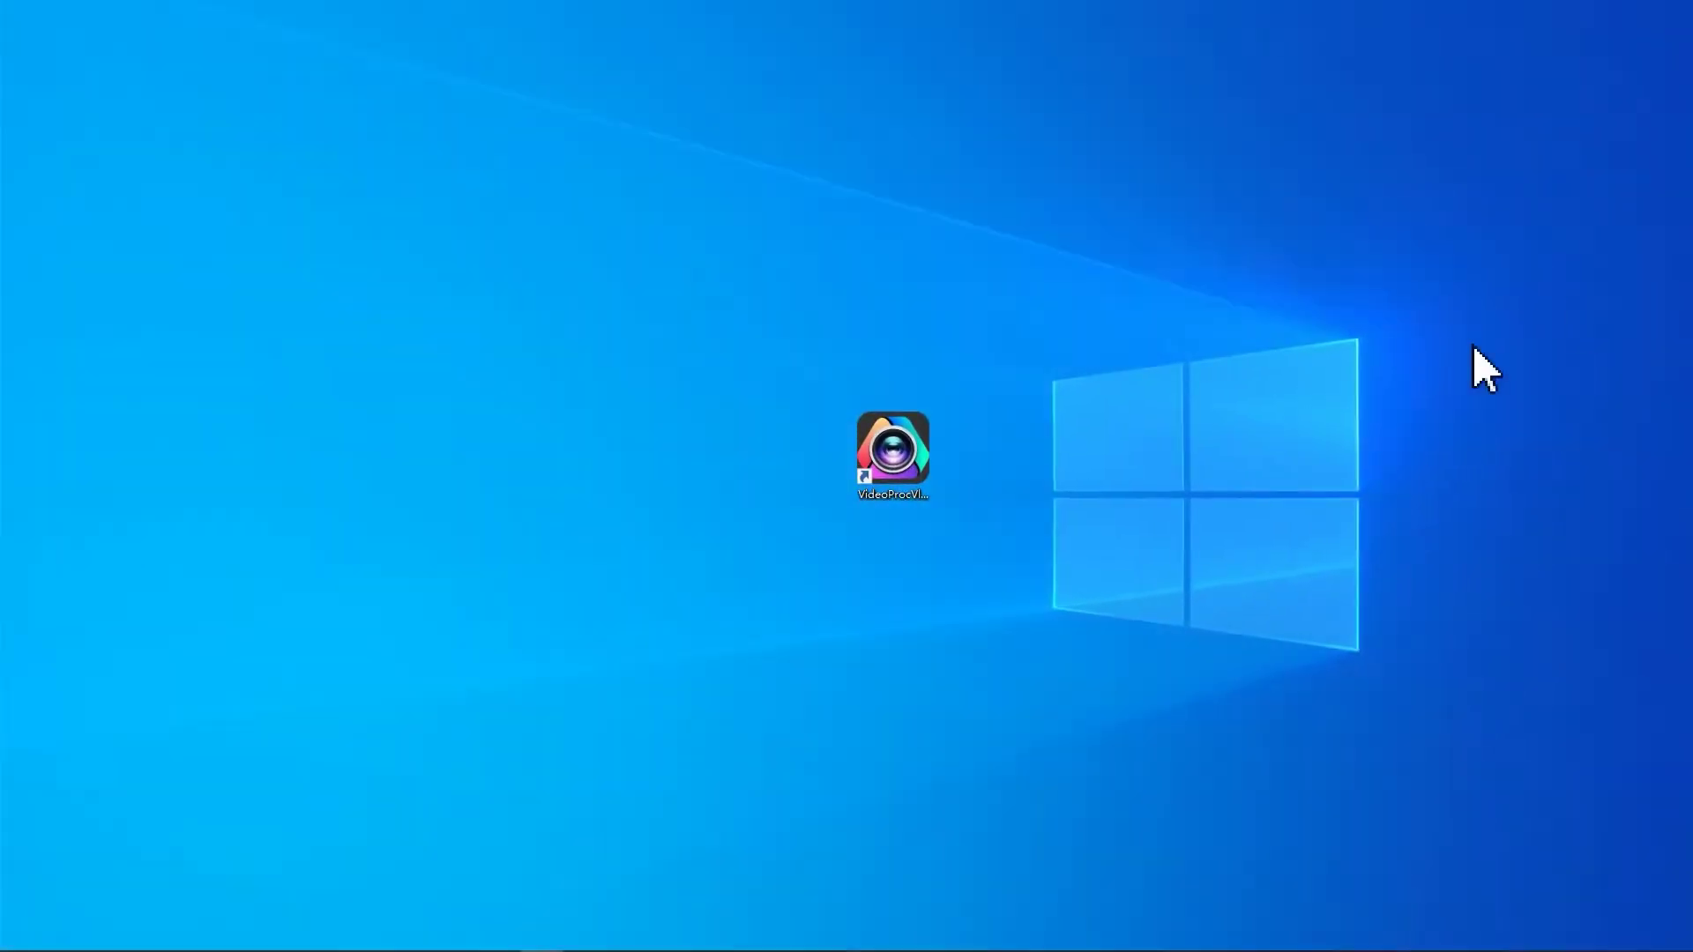
# - Launch VideoProc Vlogger and set a custom 3840 x 480 project resolution
pyautogui.doubleClick(887, 449)
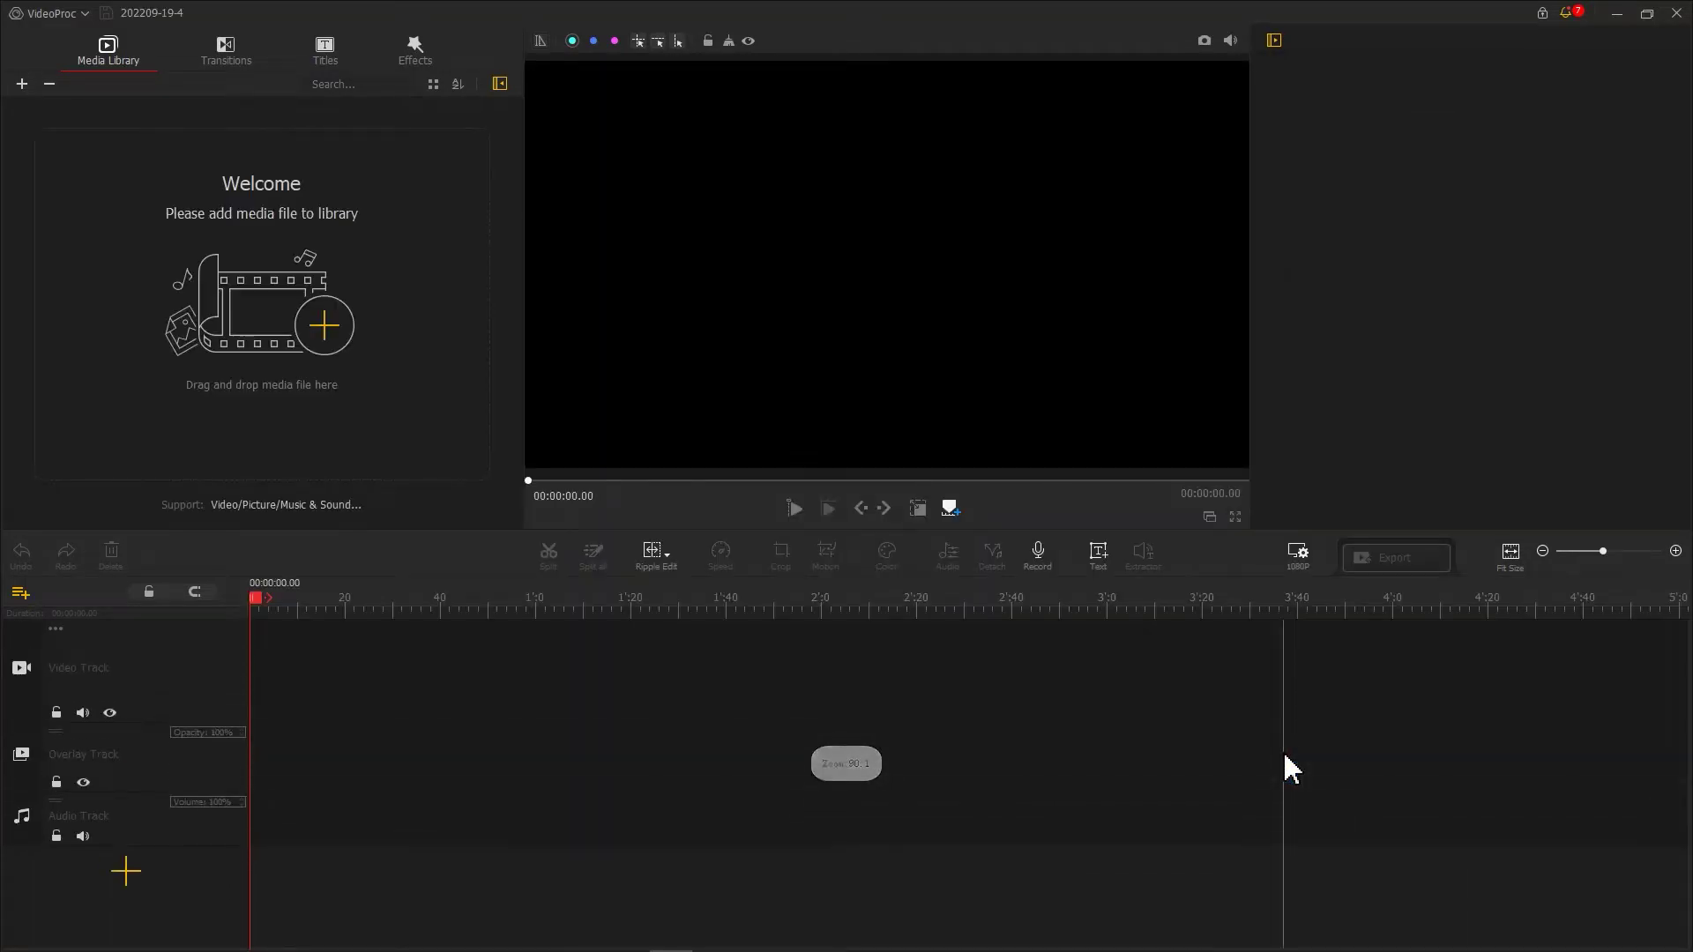
pyautogui.click(1296, 563)
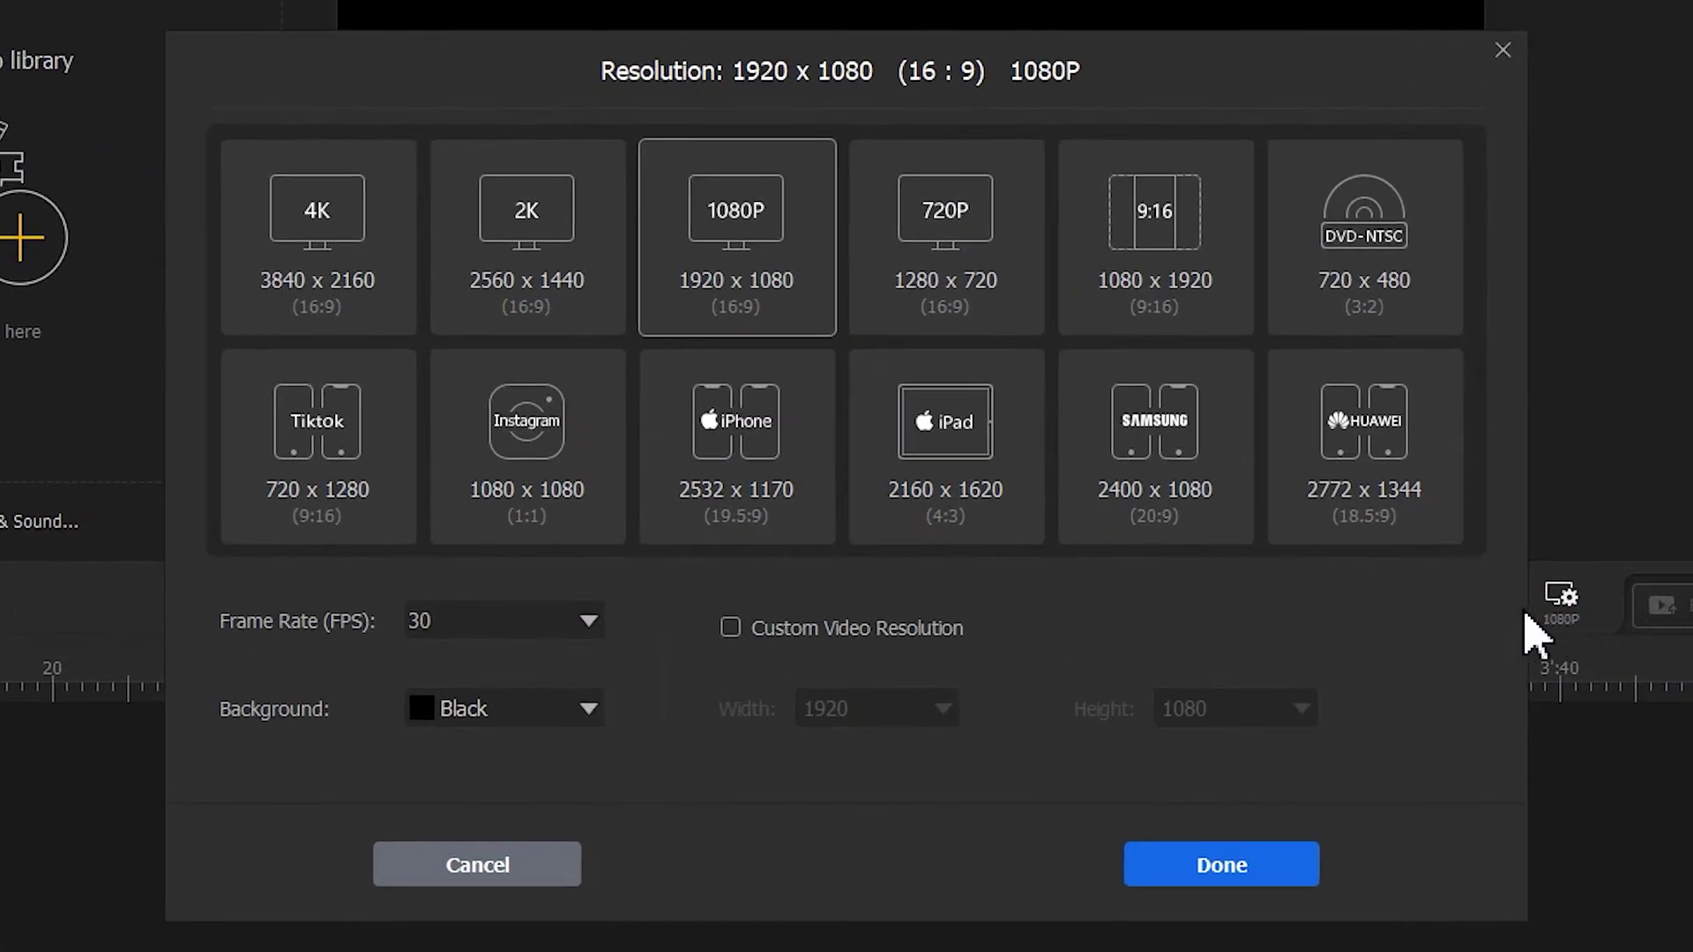
pyautogui.click(894, 631)
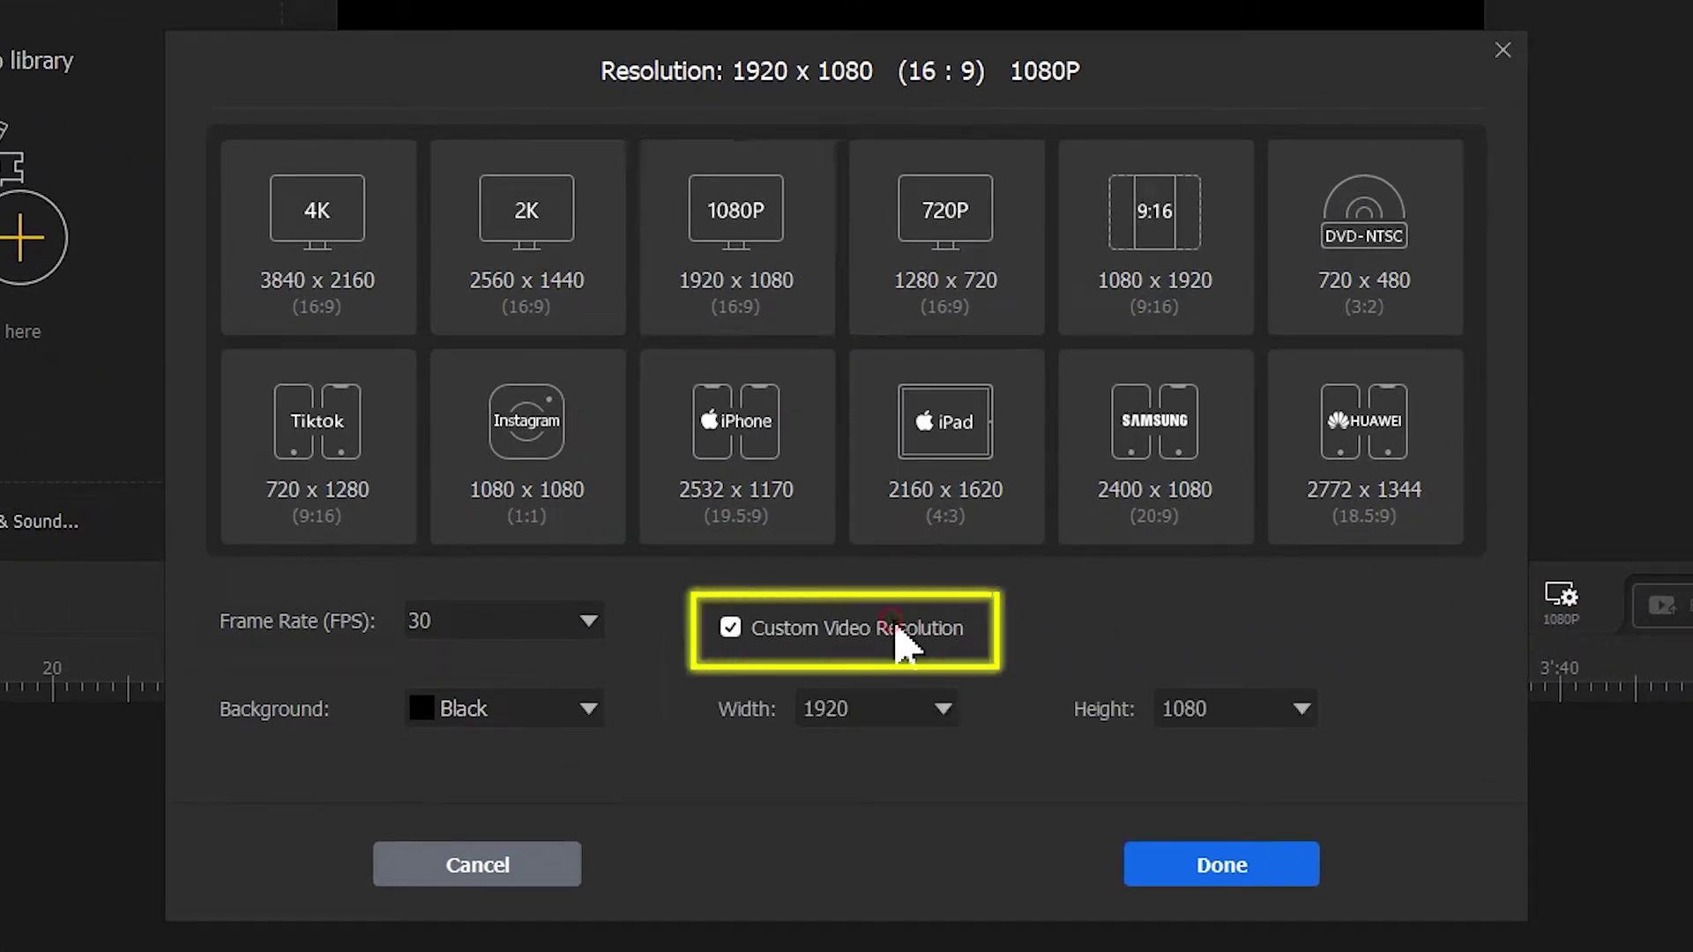
pyautogui.doubleClick(910, 708)
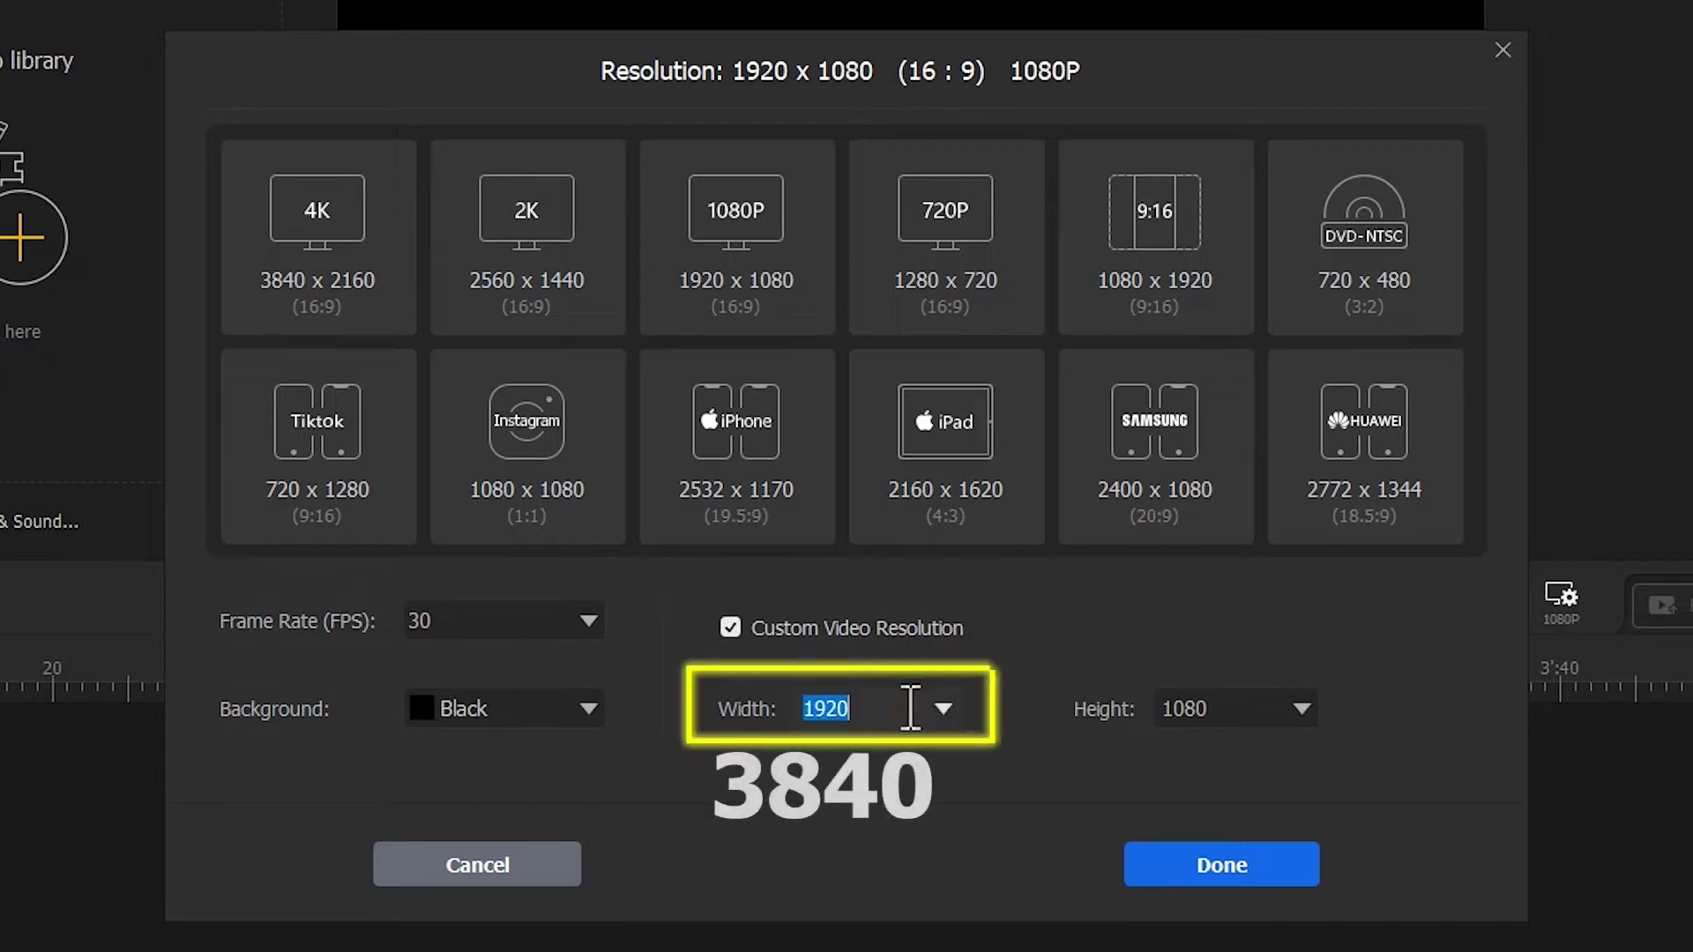
pyautogui.write('3840')
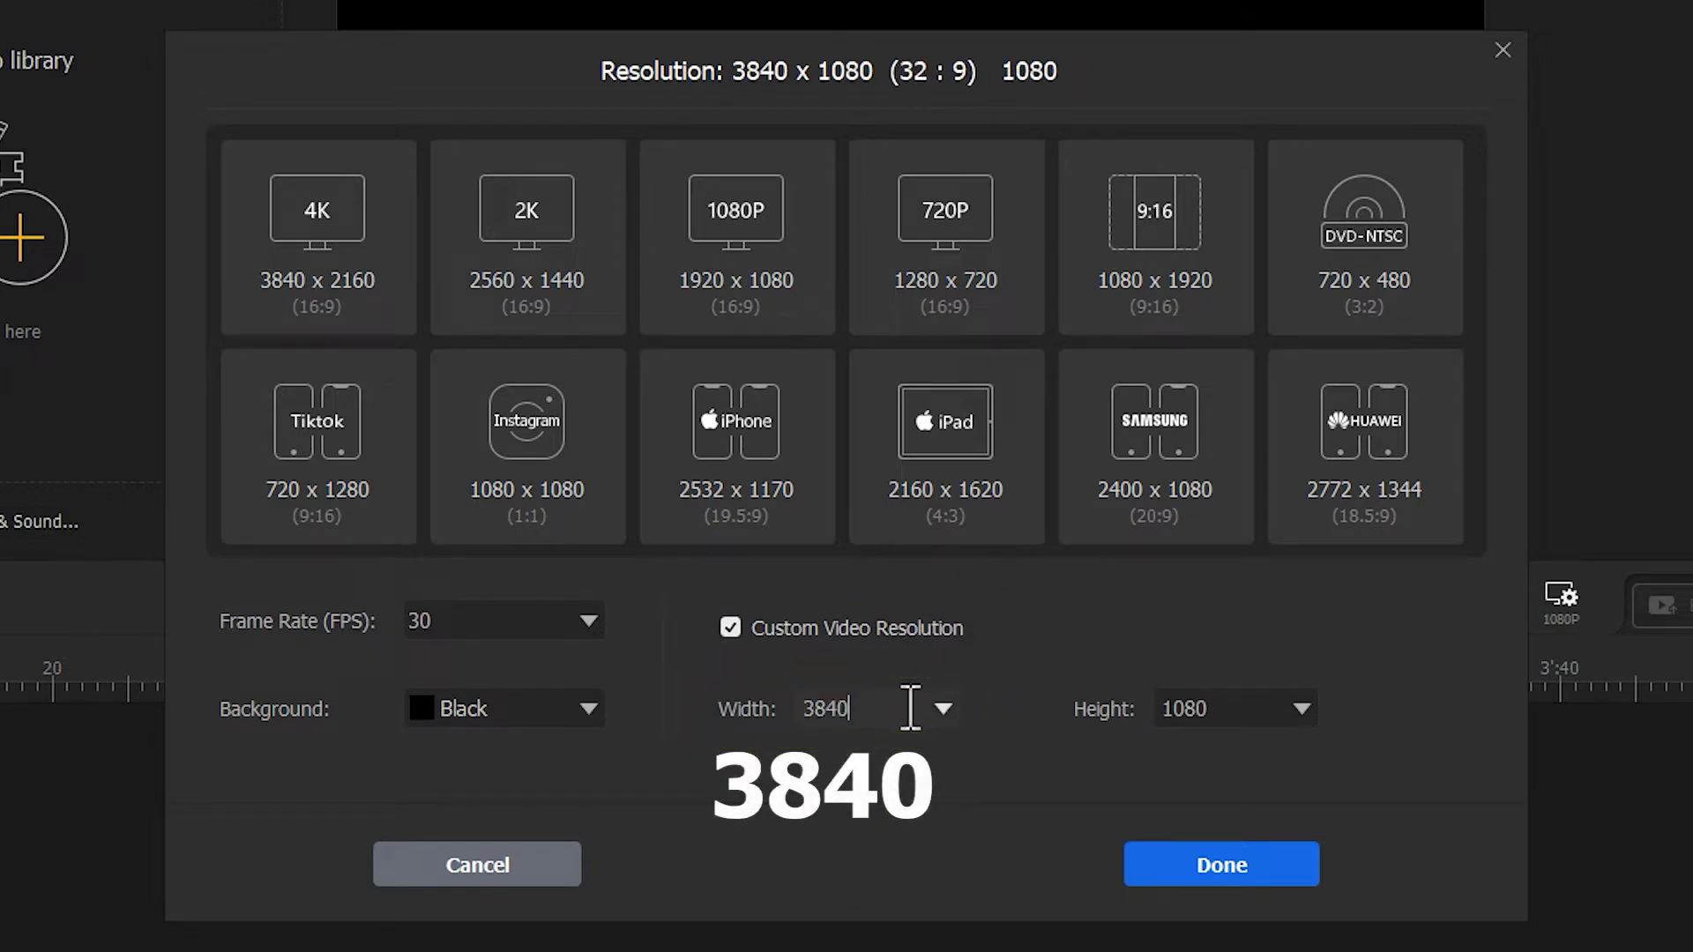
pyautogui.press('Tab')
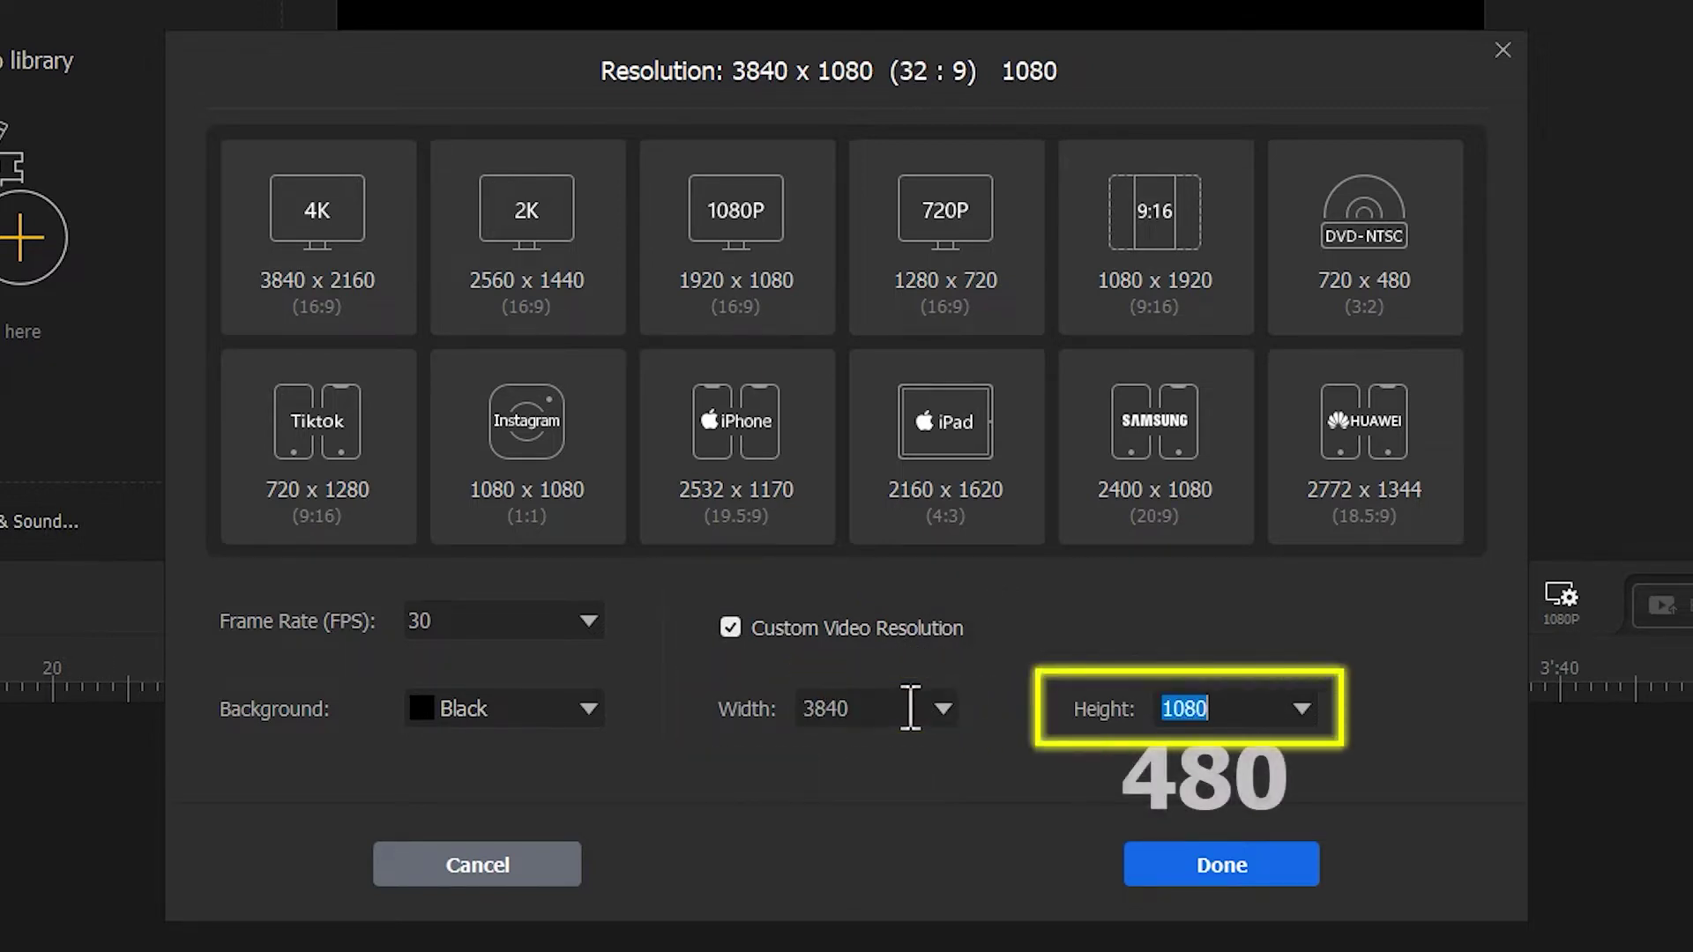
pyautogui.write('480')
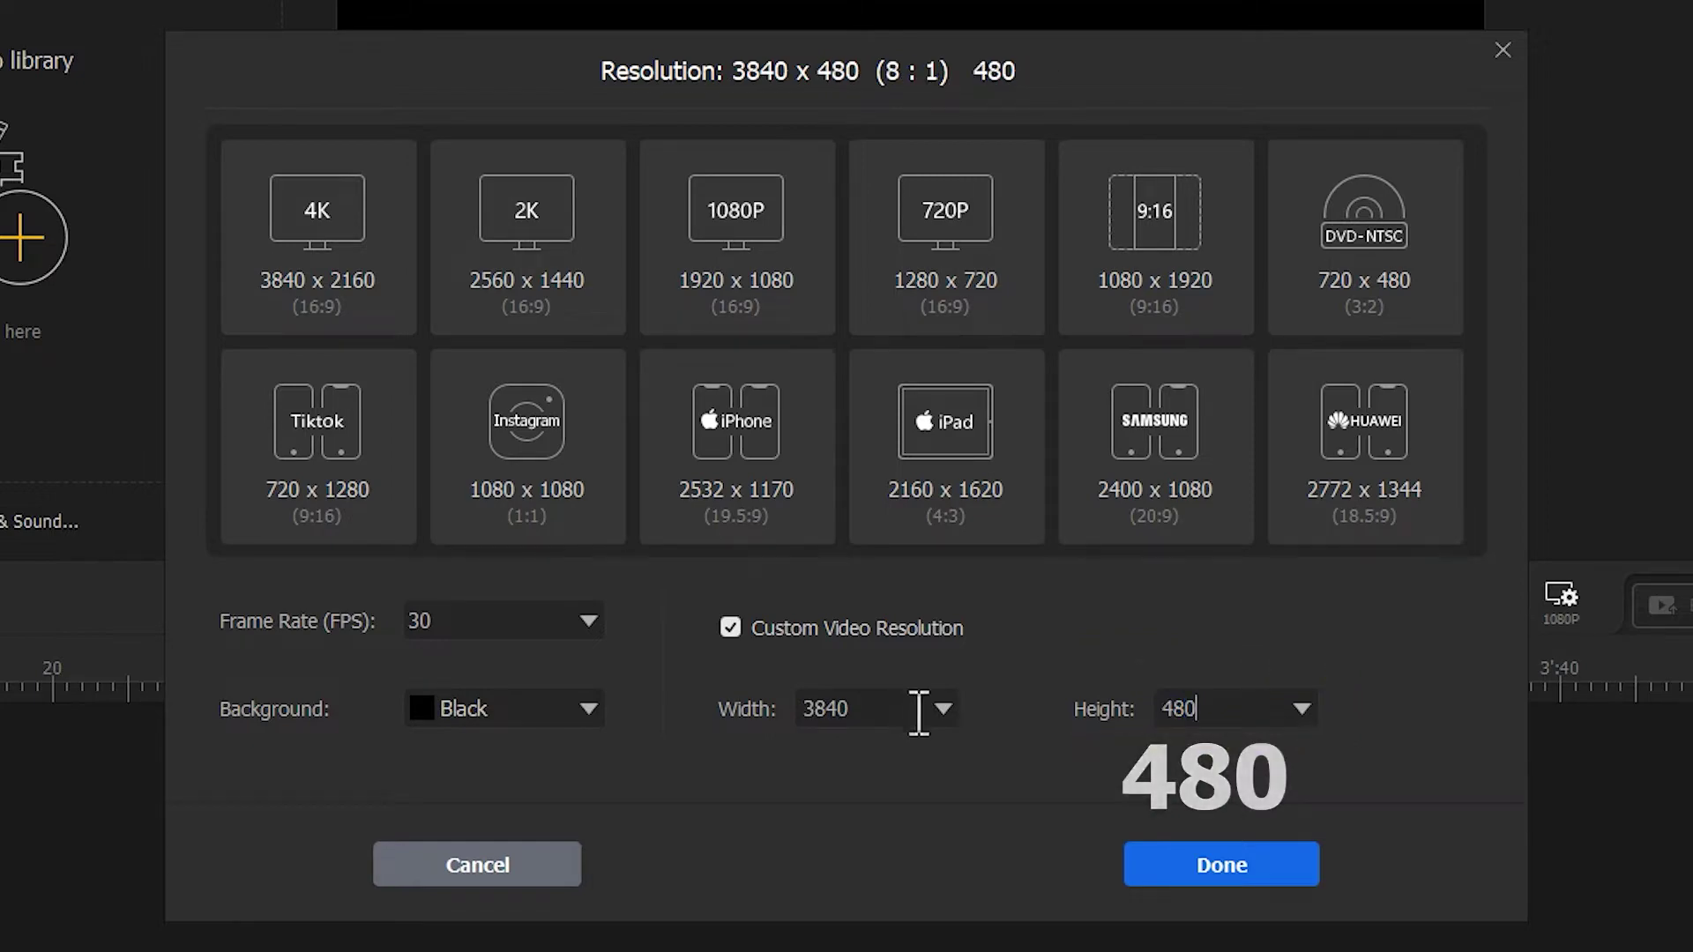
pyautogui.click(1245, 868)
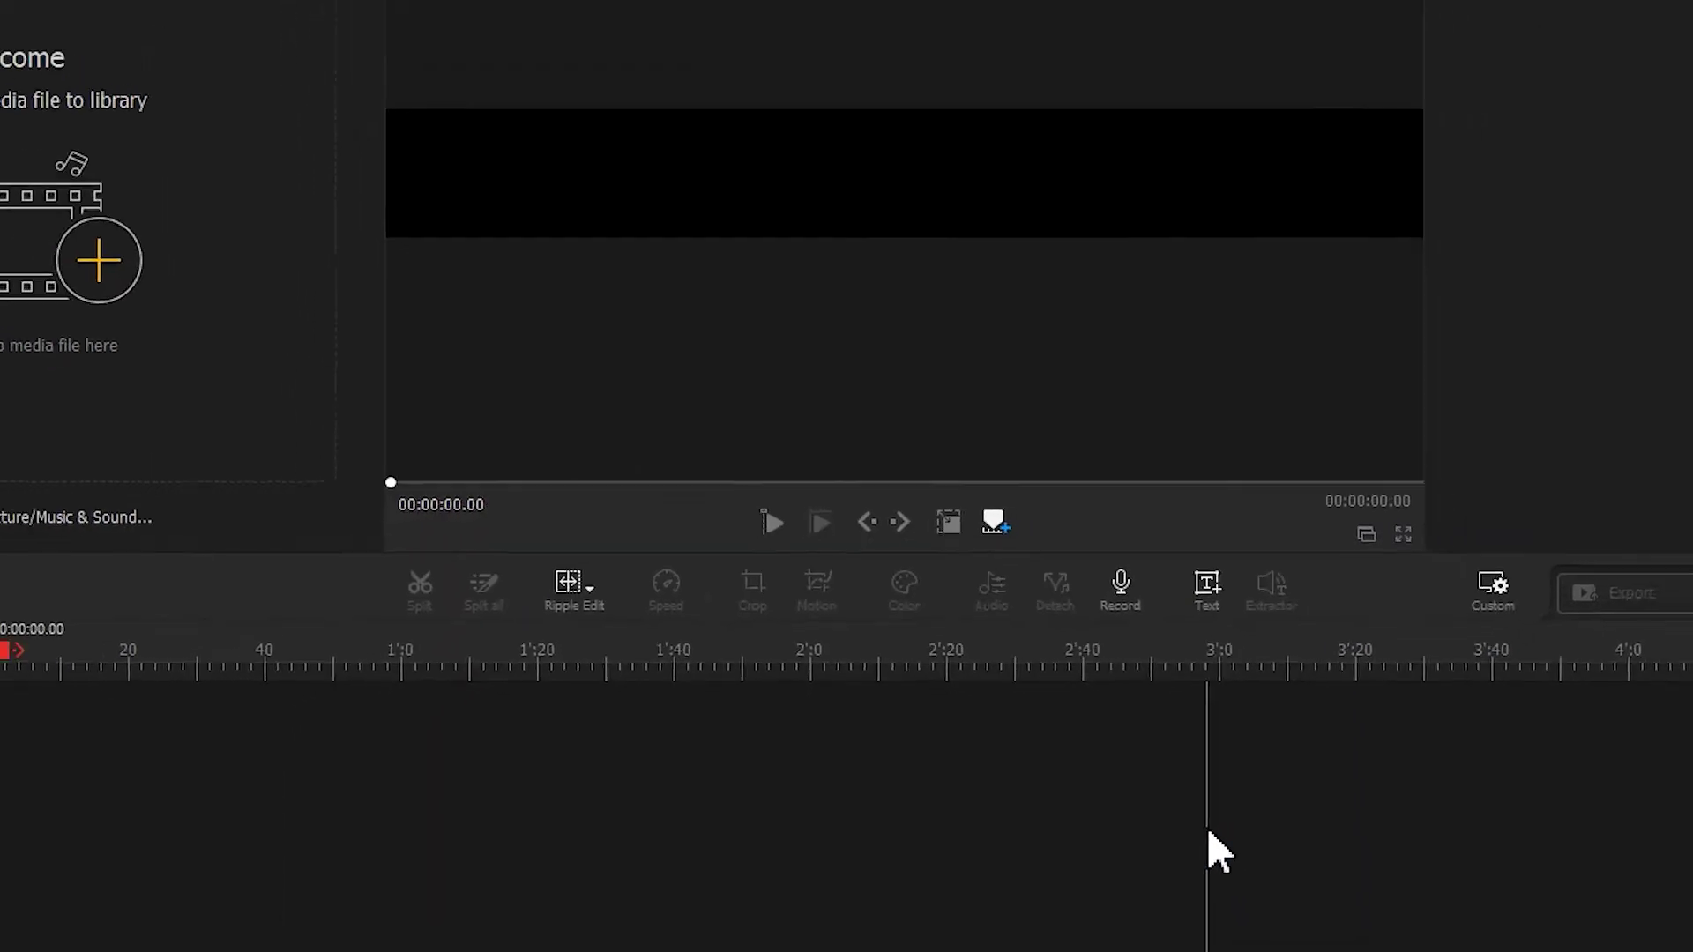
# - Import the nine-photo list, put the grand canal on the video track and the boats on an overlay
pyautogui.moveTo(1692, 322); pyautogui.dragTo(439, 450)
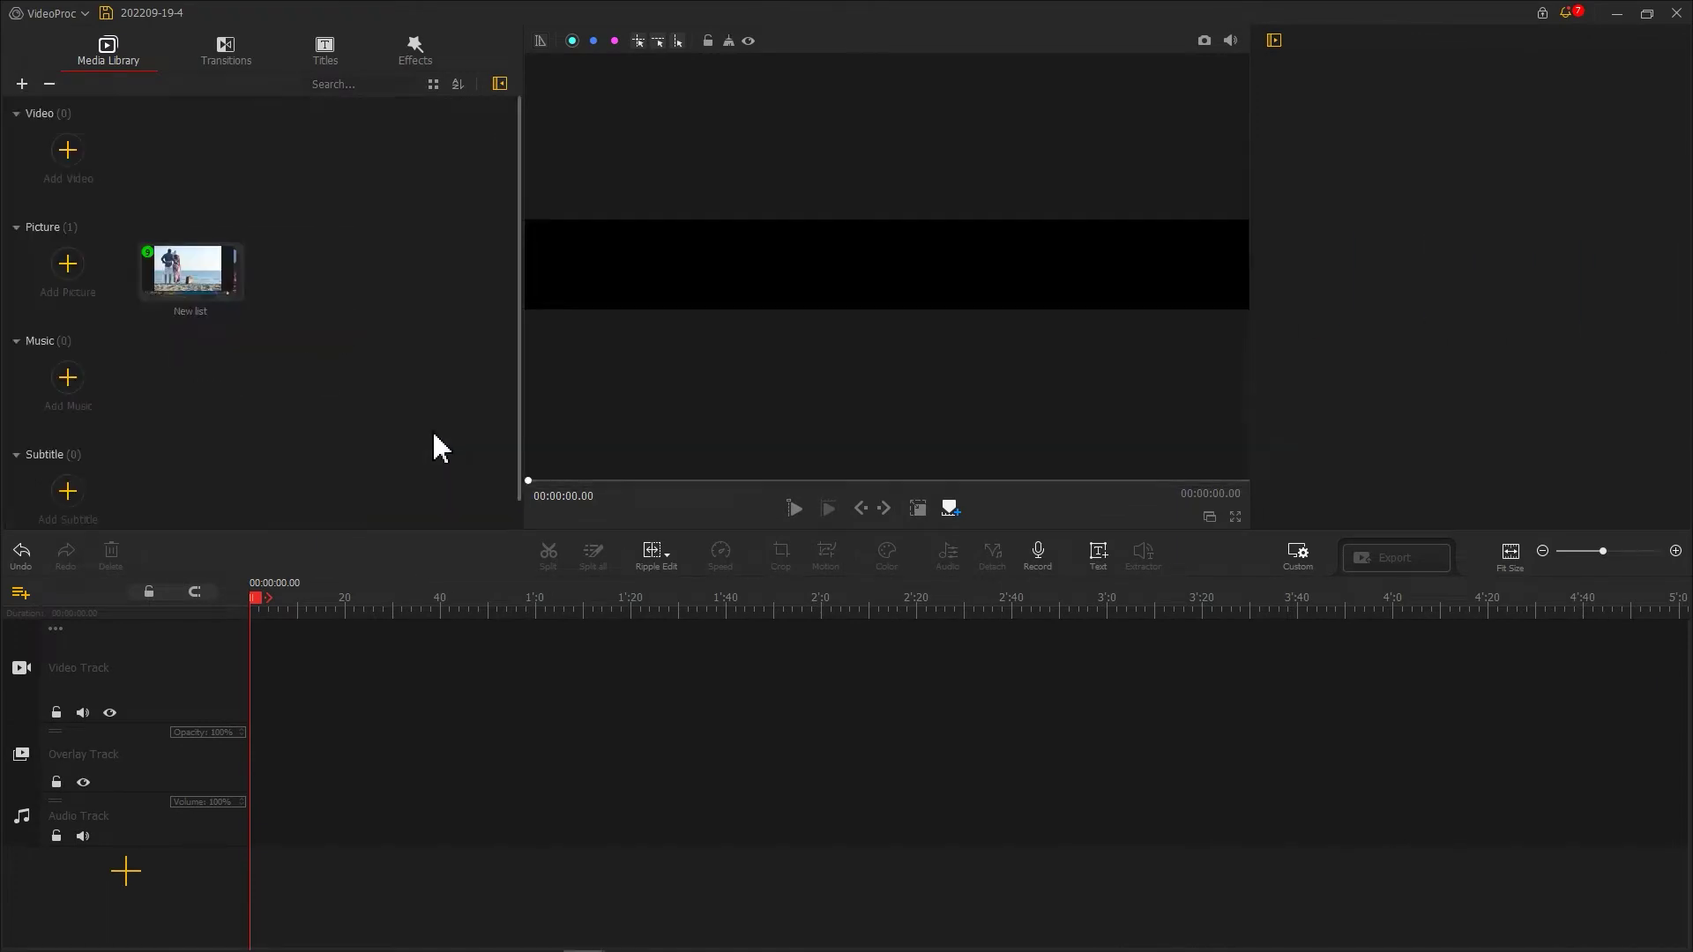
pyautogui.doubleClick(201, 278)
pyautogui.moveTo(194, 190); pyautogui.dragTo(276, 605)
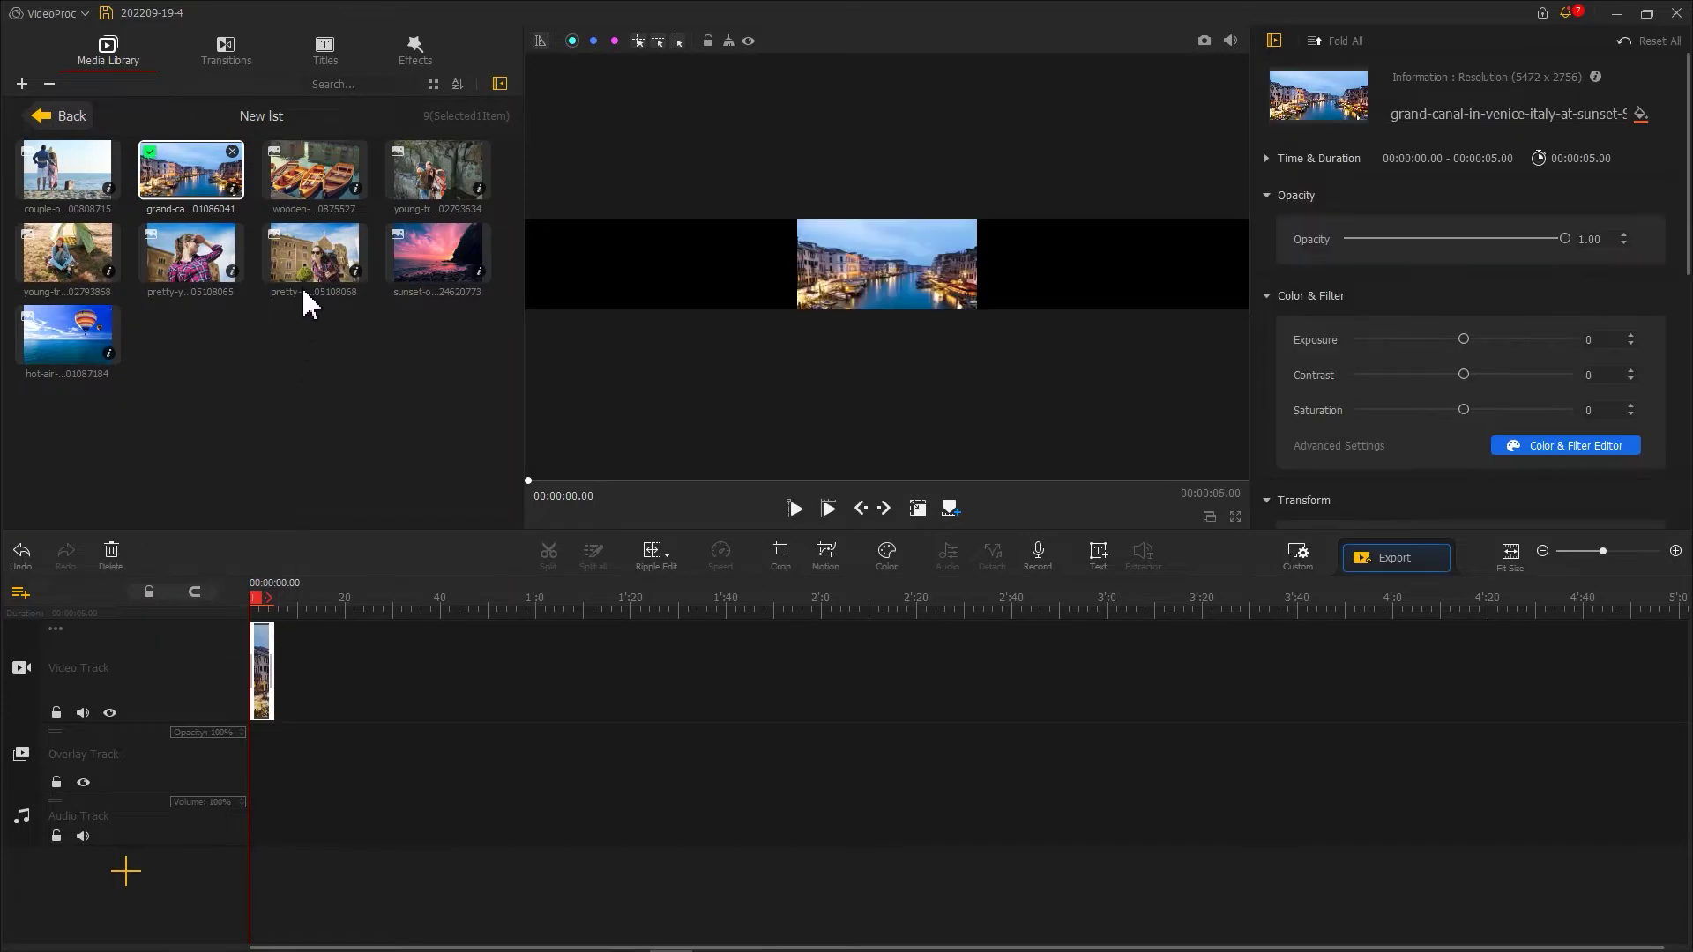
pyautogui.moveTo(321, 200); pyautogui.dragTo(259, 765)
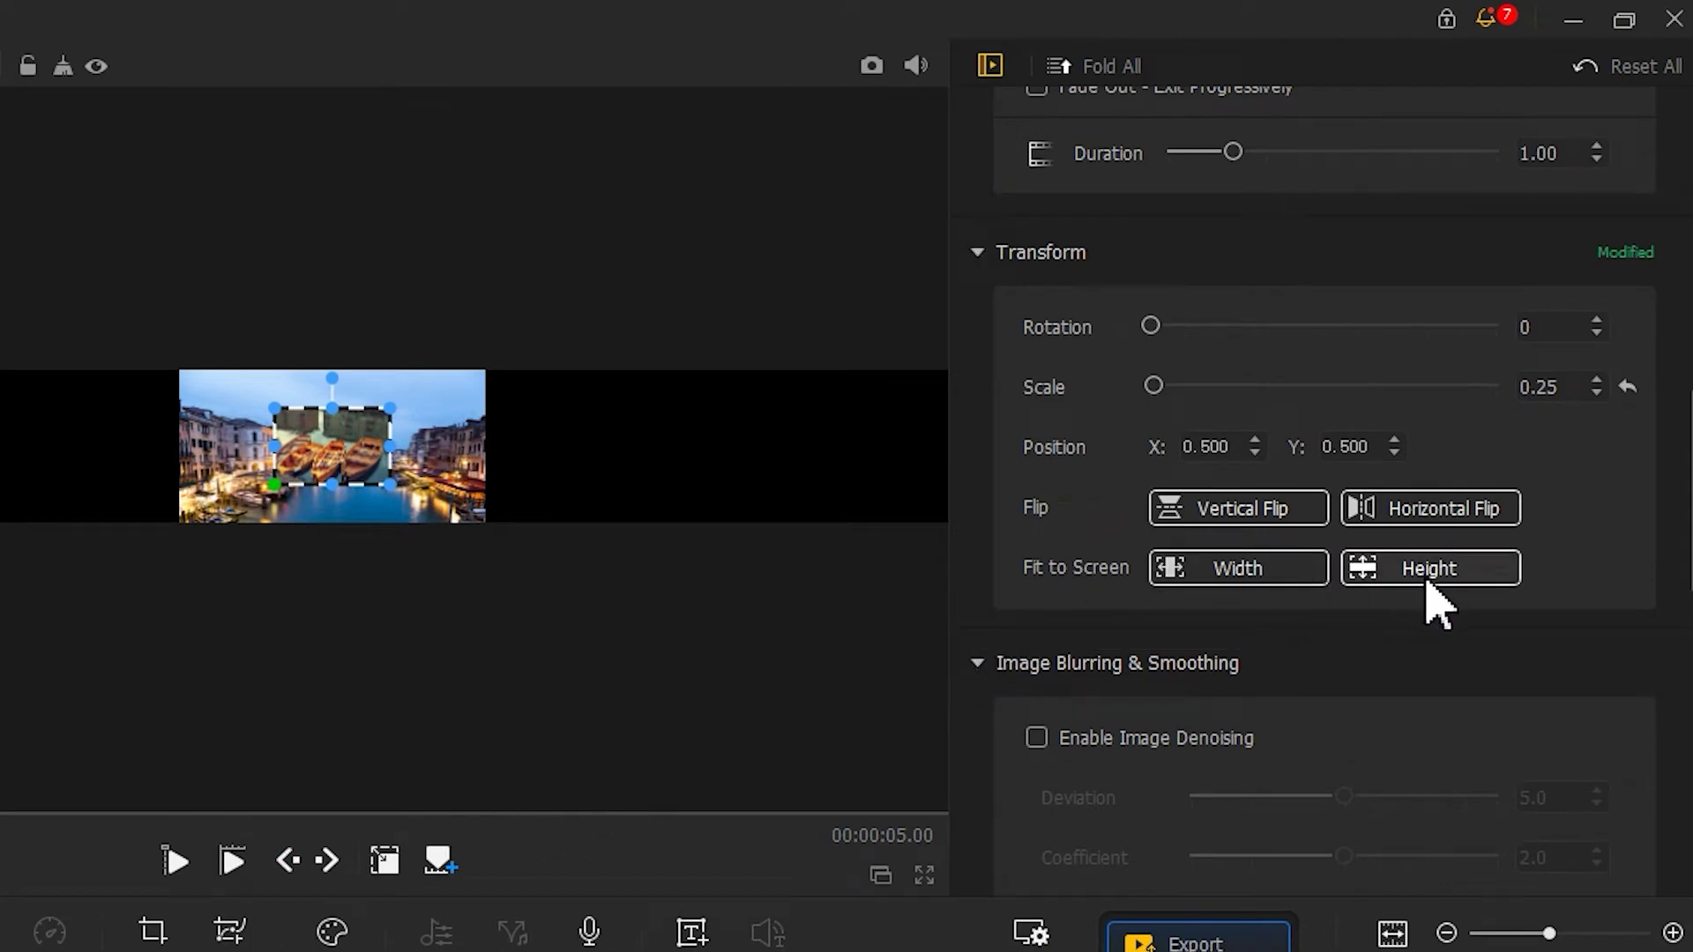
pyautogui.click(1473, 584)
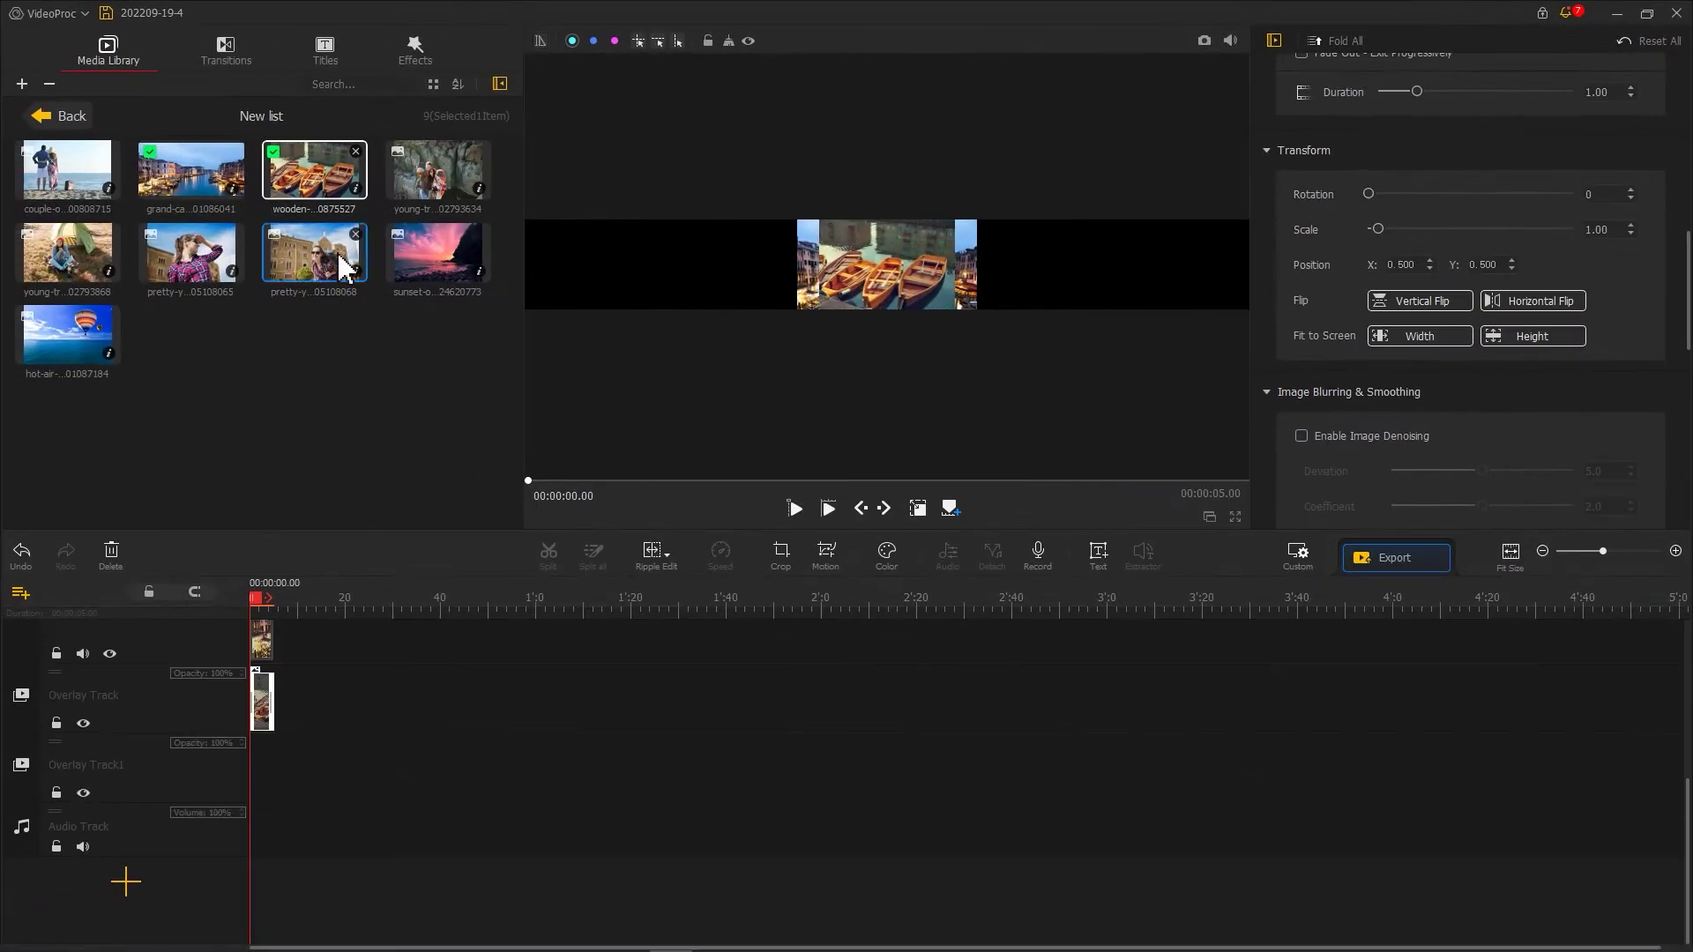
# - Add the hiking couple, girl and sunset photos on overlay tracks, fitted to frame height
pyautogui.moveTo(438, 170); pyautogui.dragTo(262, 771)
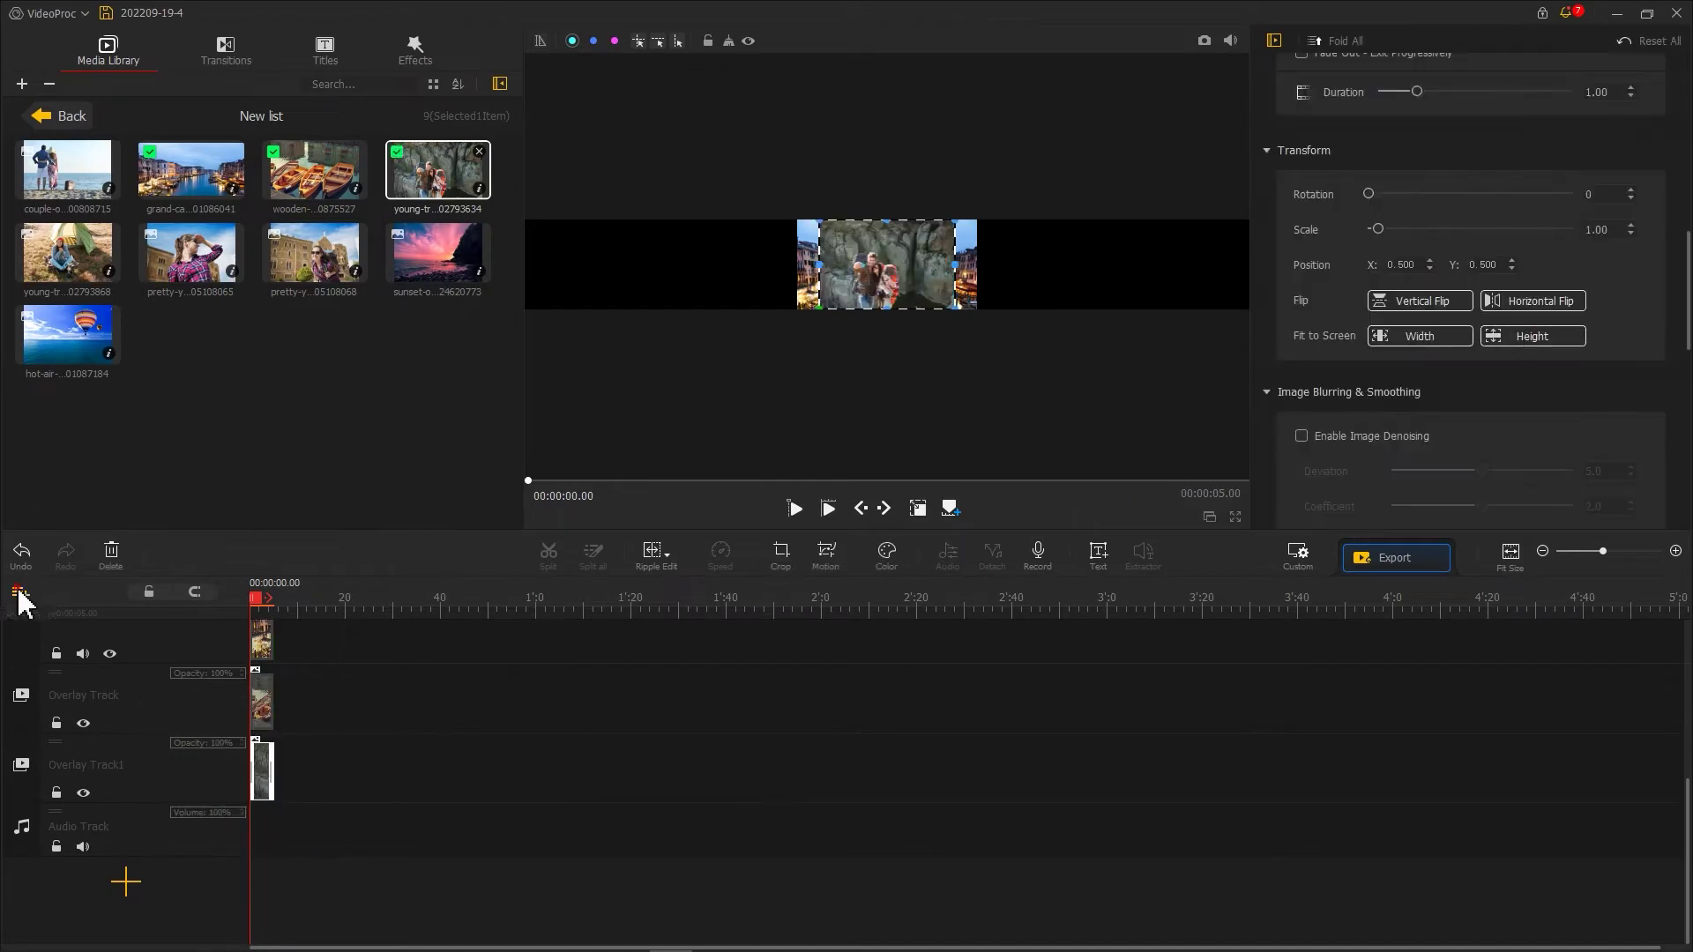
pyautogui.moveTo(190, 253); pyautogui.dragTo(263, 892)
pyautogui.click(1533, 336)
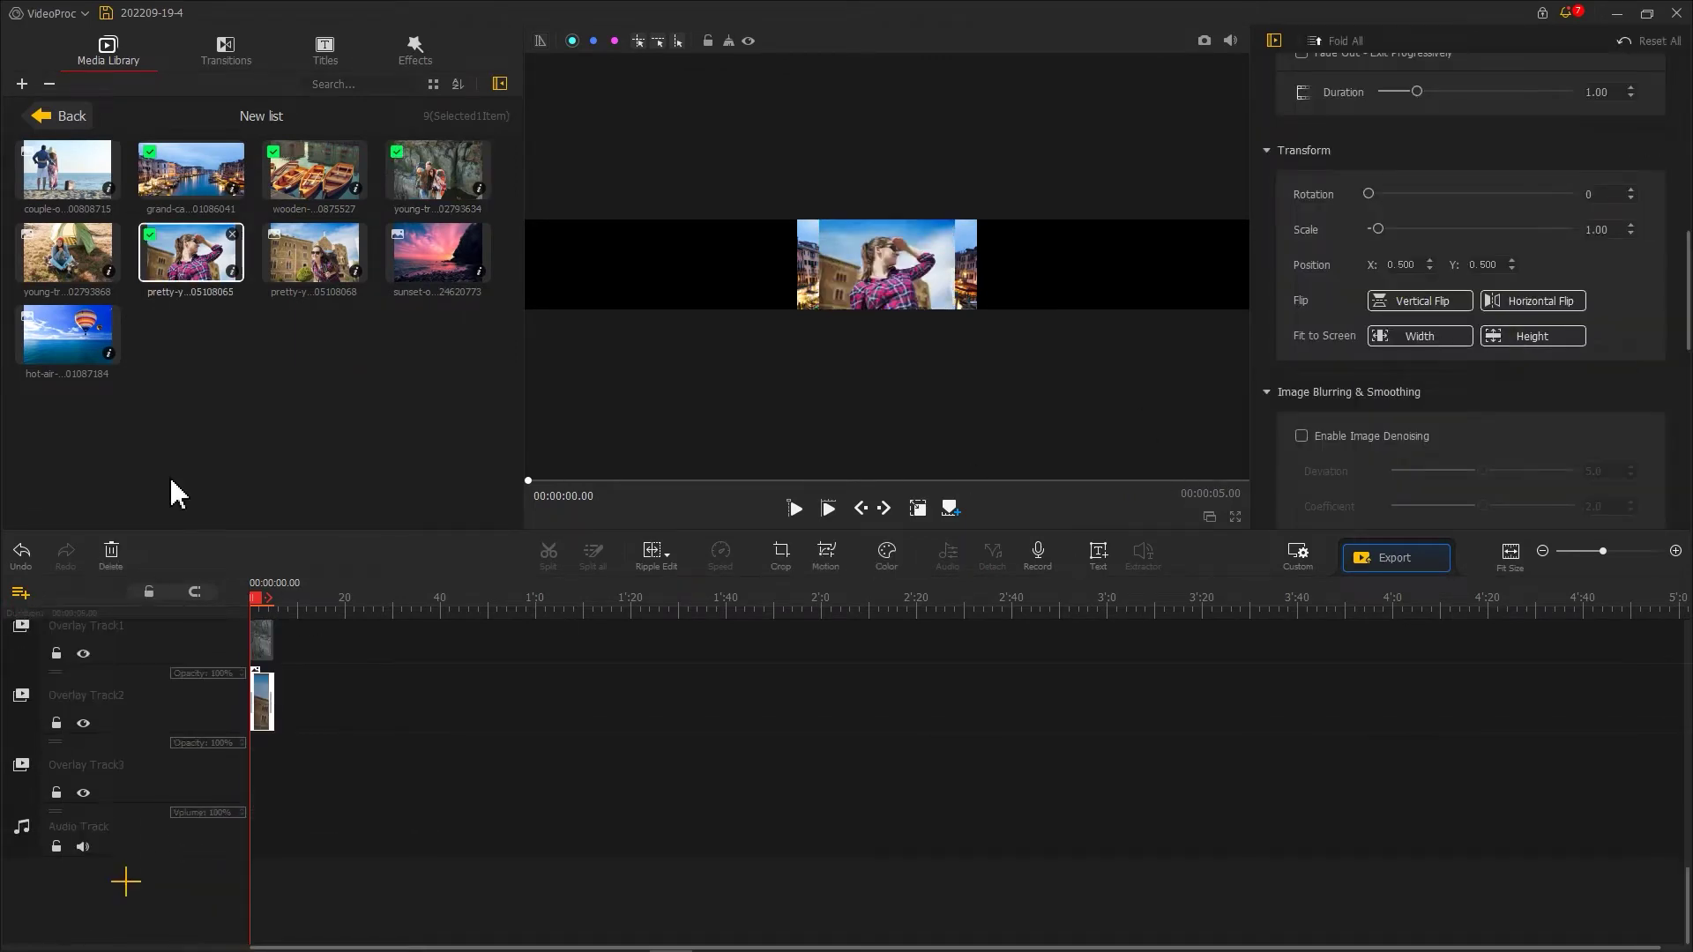
pyautogui.moveTo(438, 253); pyautogui.dragTo(261, 882)
pyautogui.click(1510, 339)
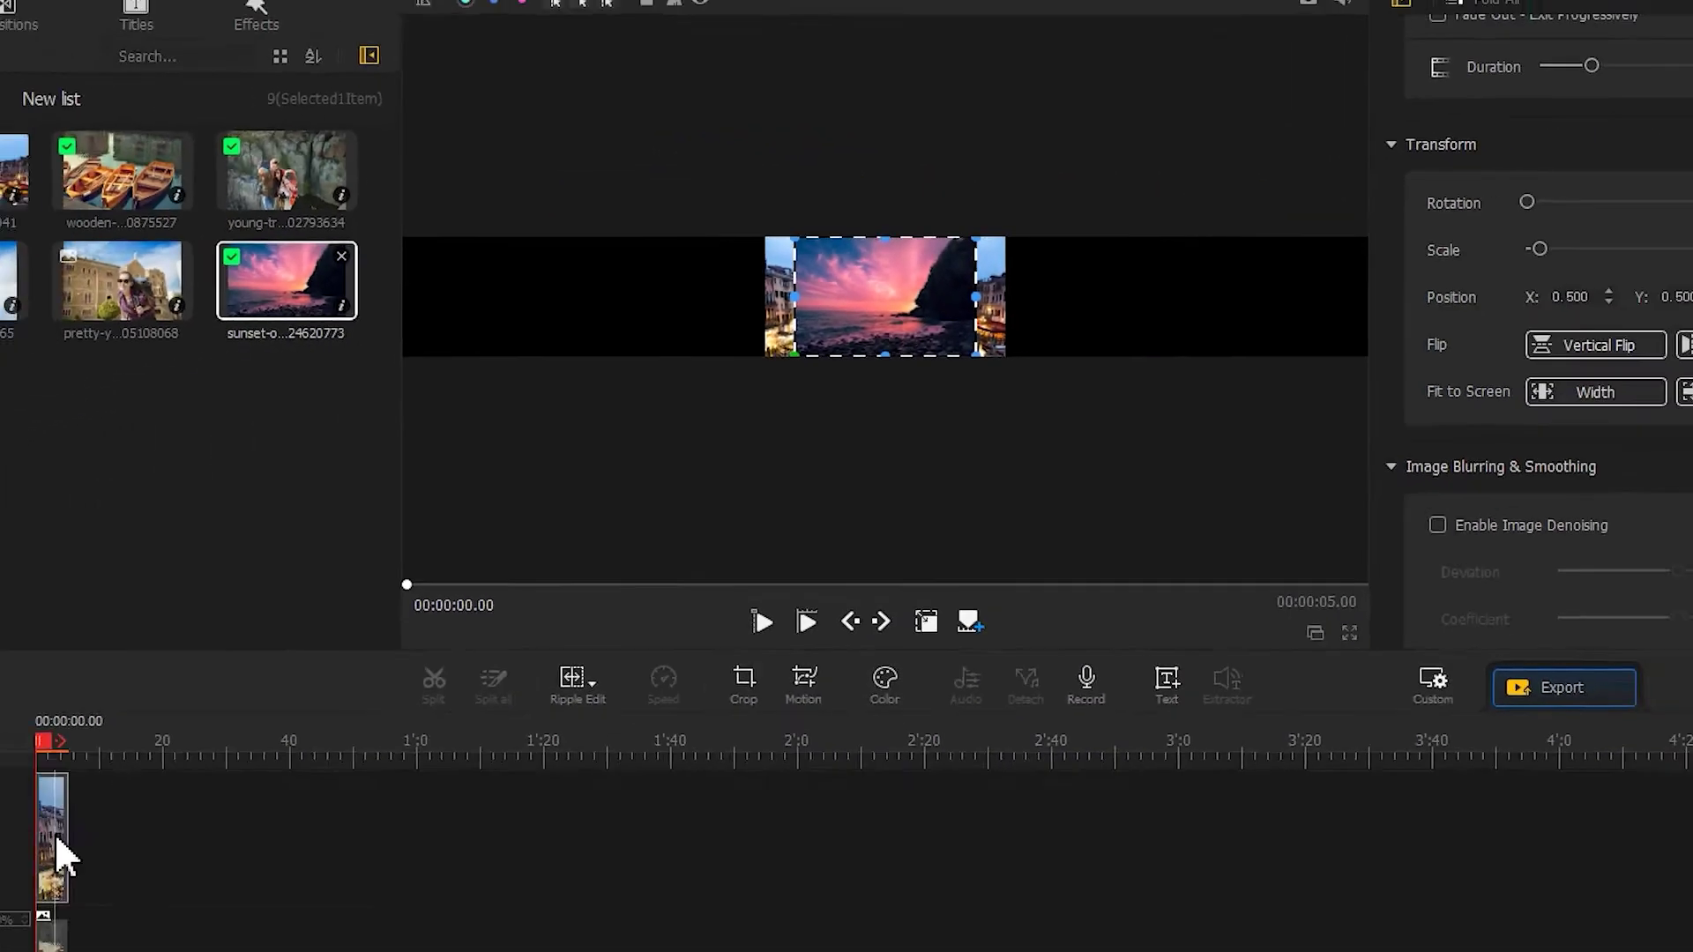
pyautogui.click(269, 683)
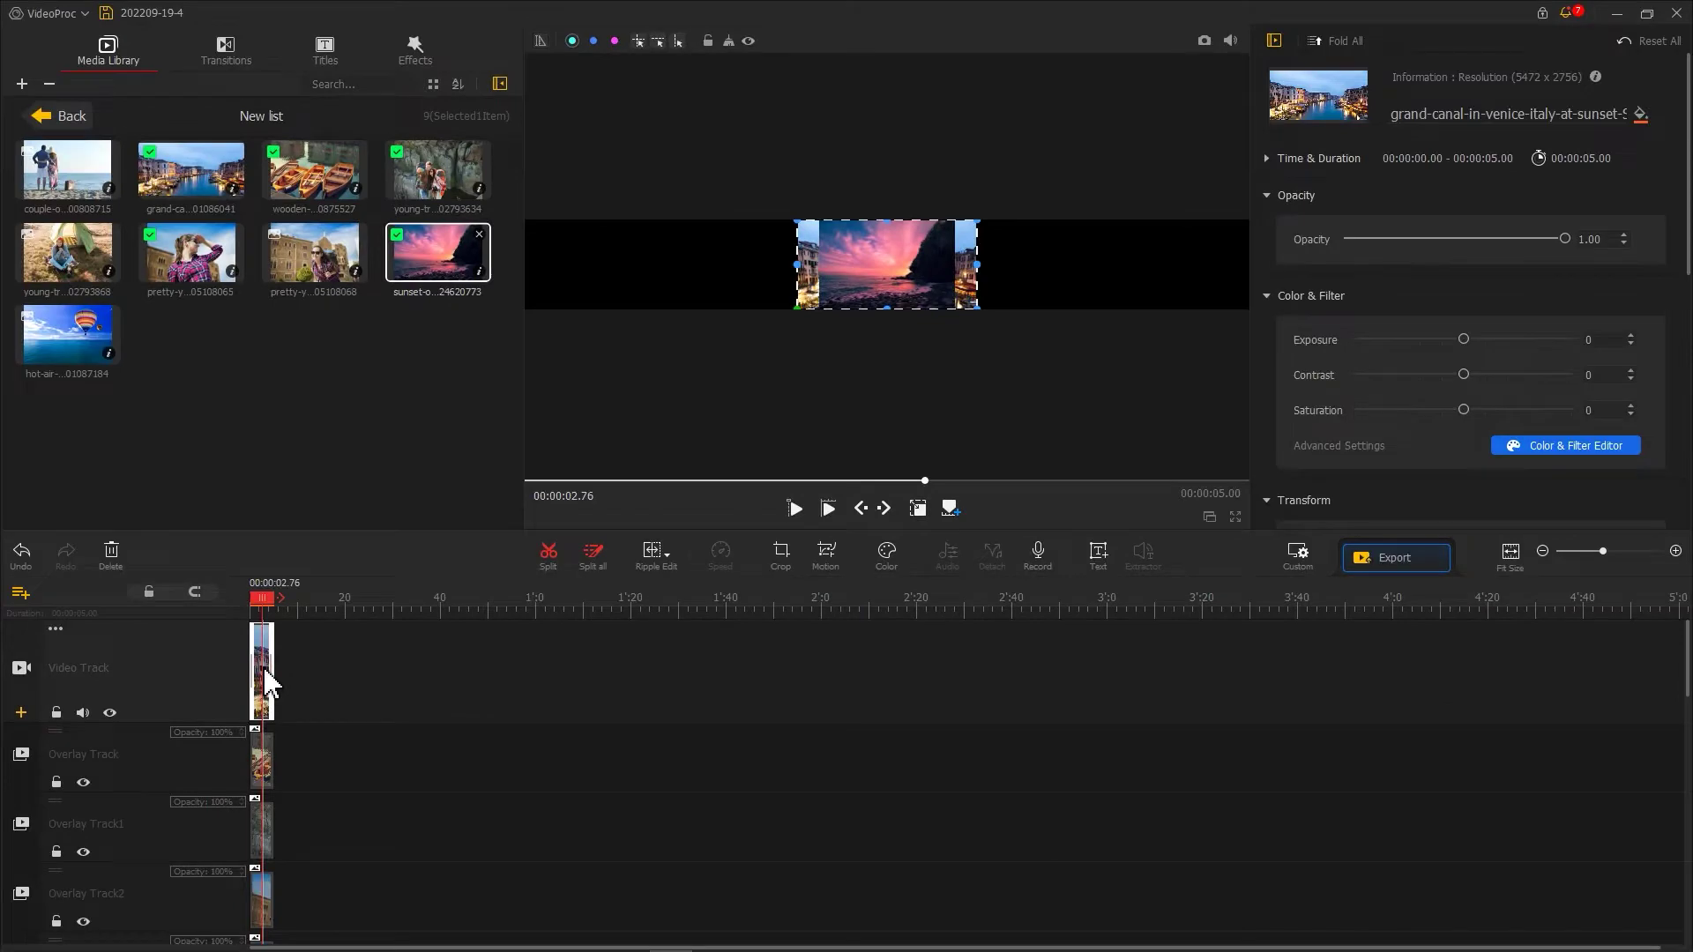
# - Crop the grand canal and wooden boats clips to 16:9, repositioning each crop area
pyautogui.click(776, 558)
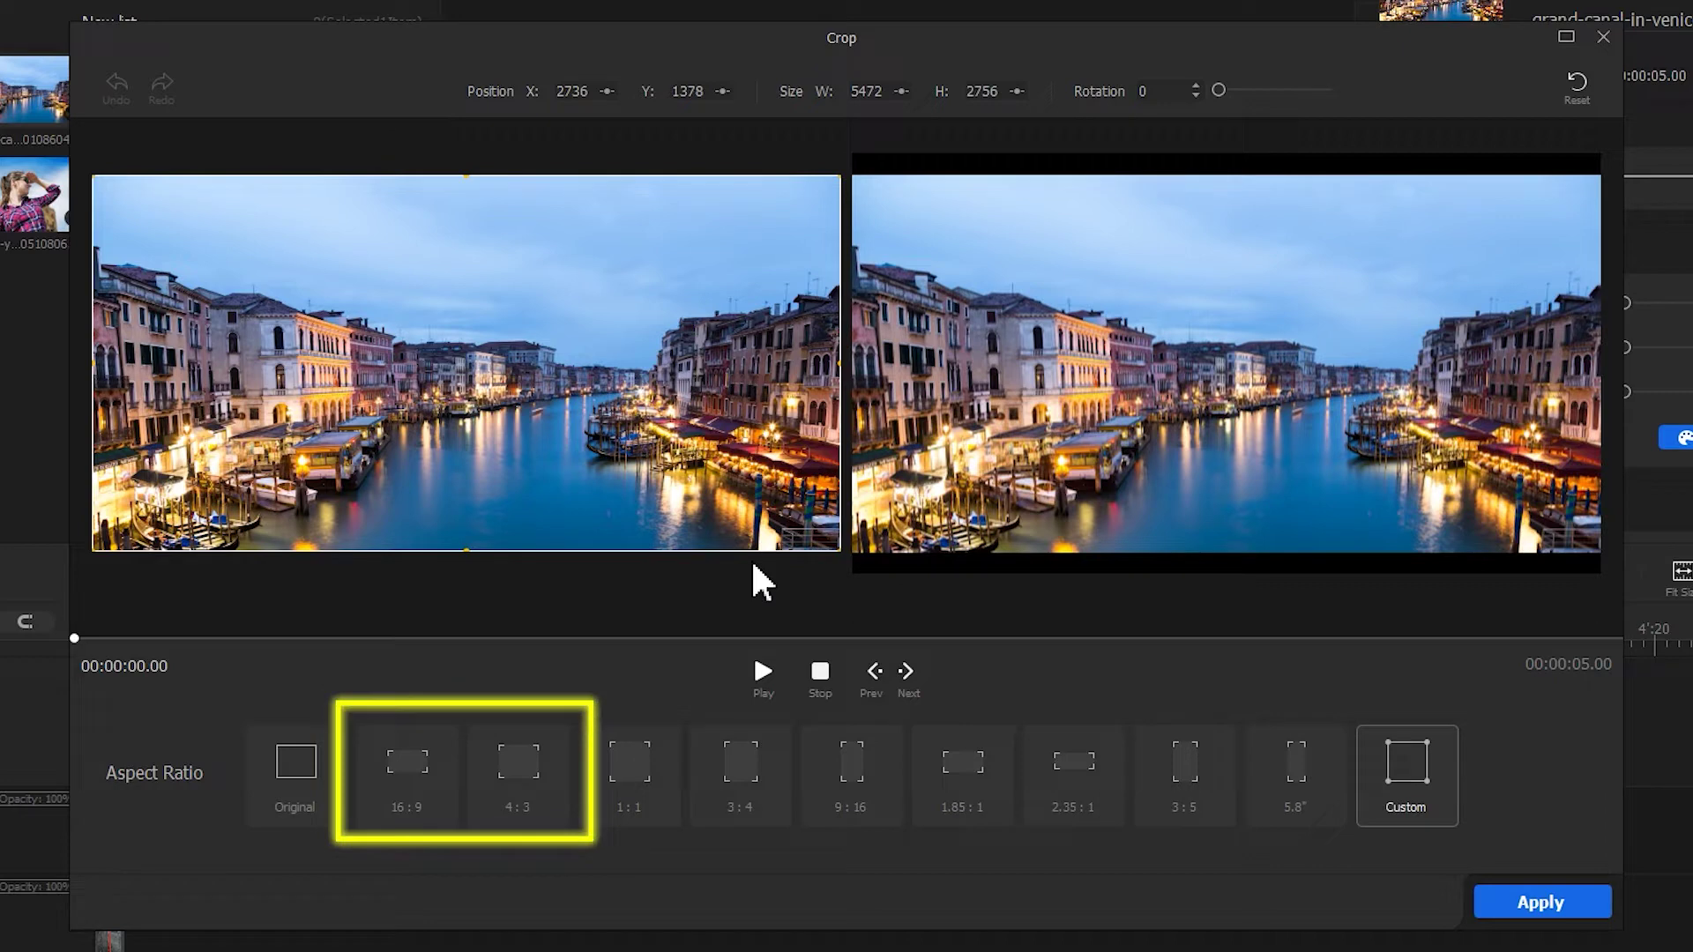
pyautogui.click(434, 780)
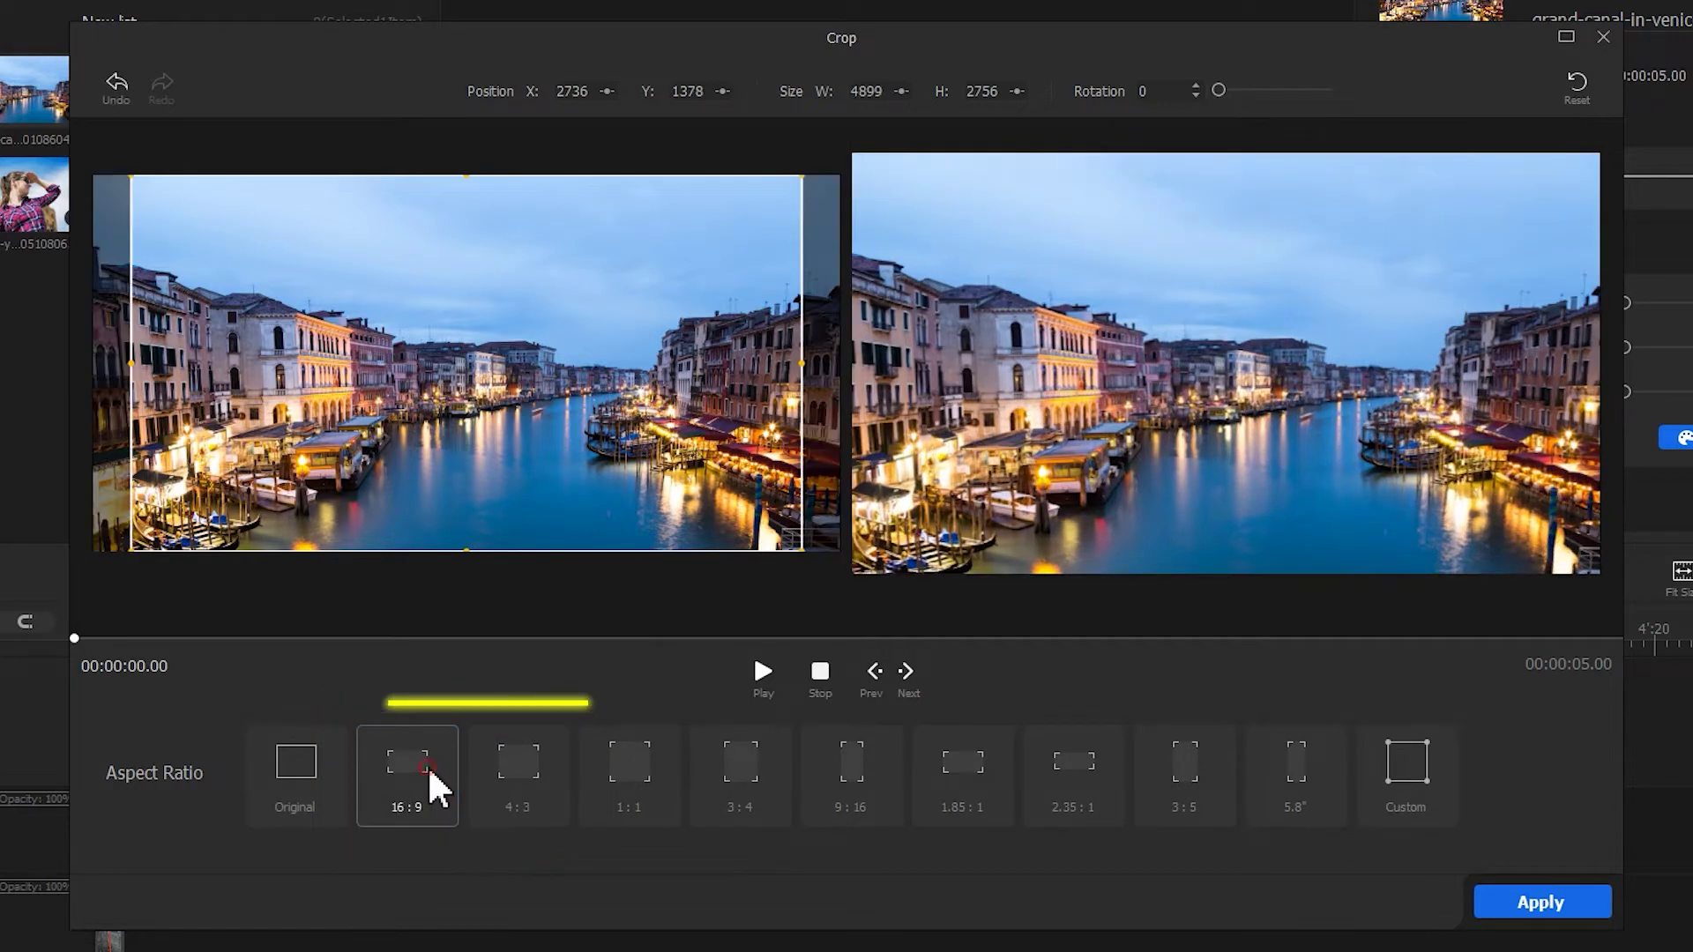
pyautogui.moveTo(504, 509); pyautogui.dragTo(589, 463)
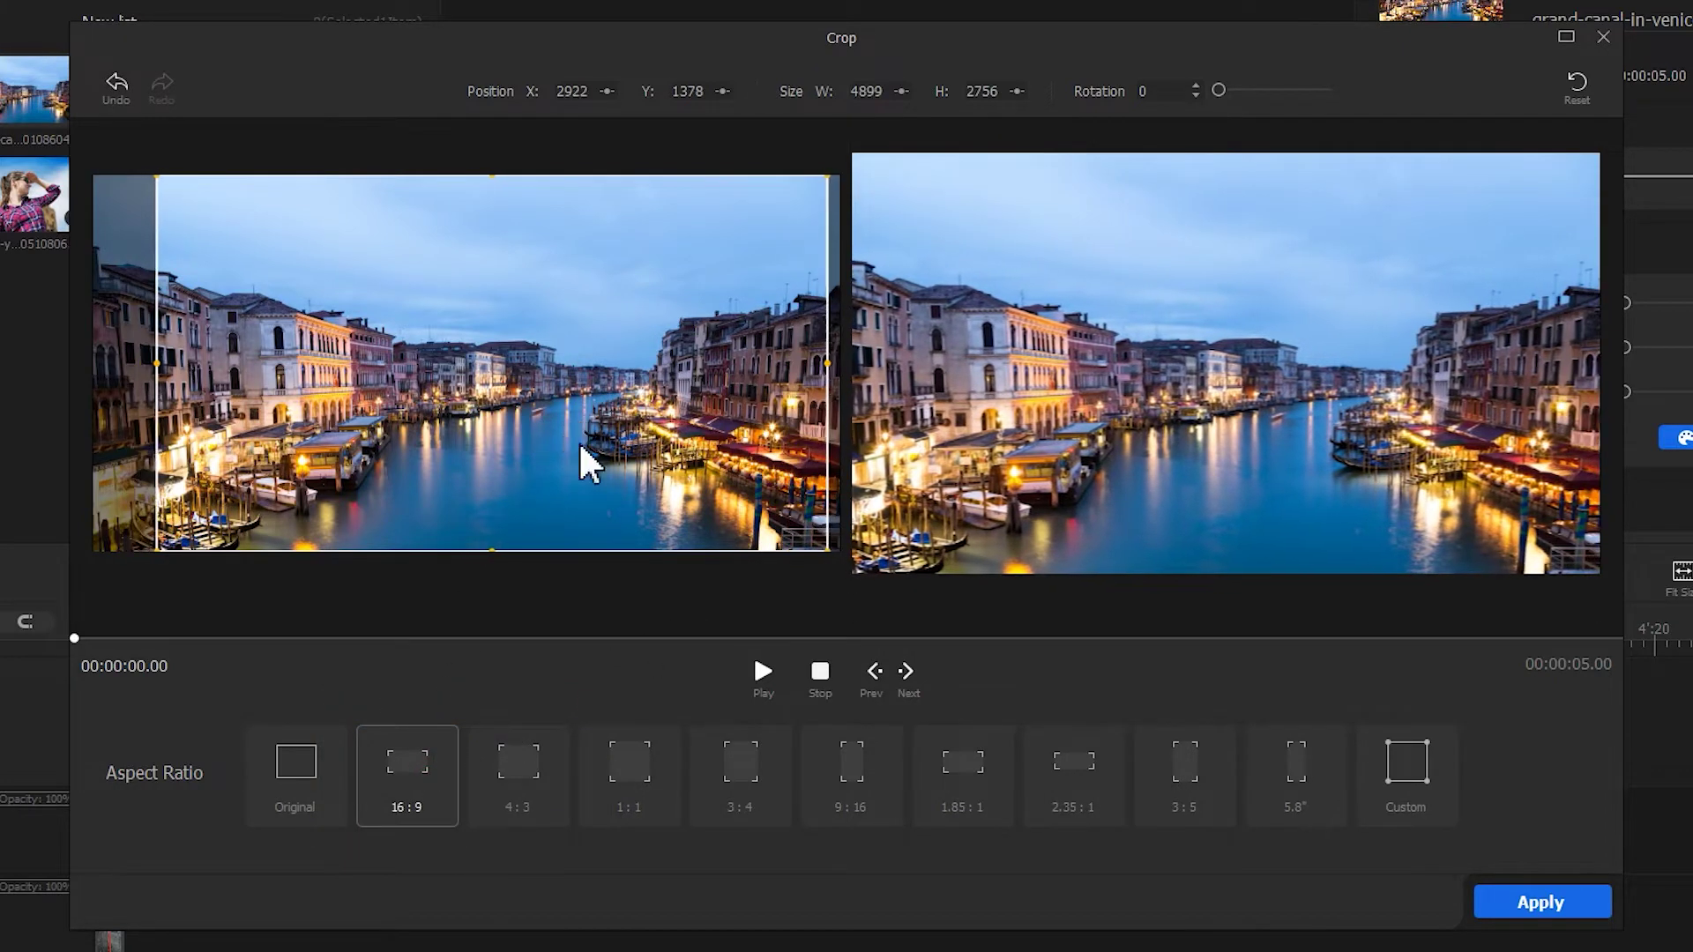
pyautogui.click(1521, 900)
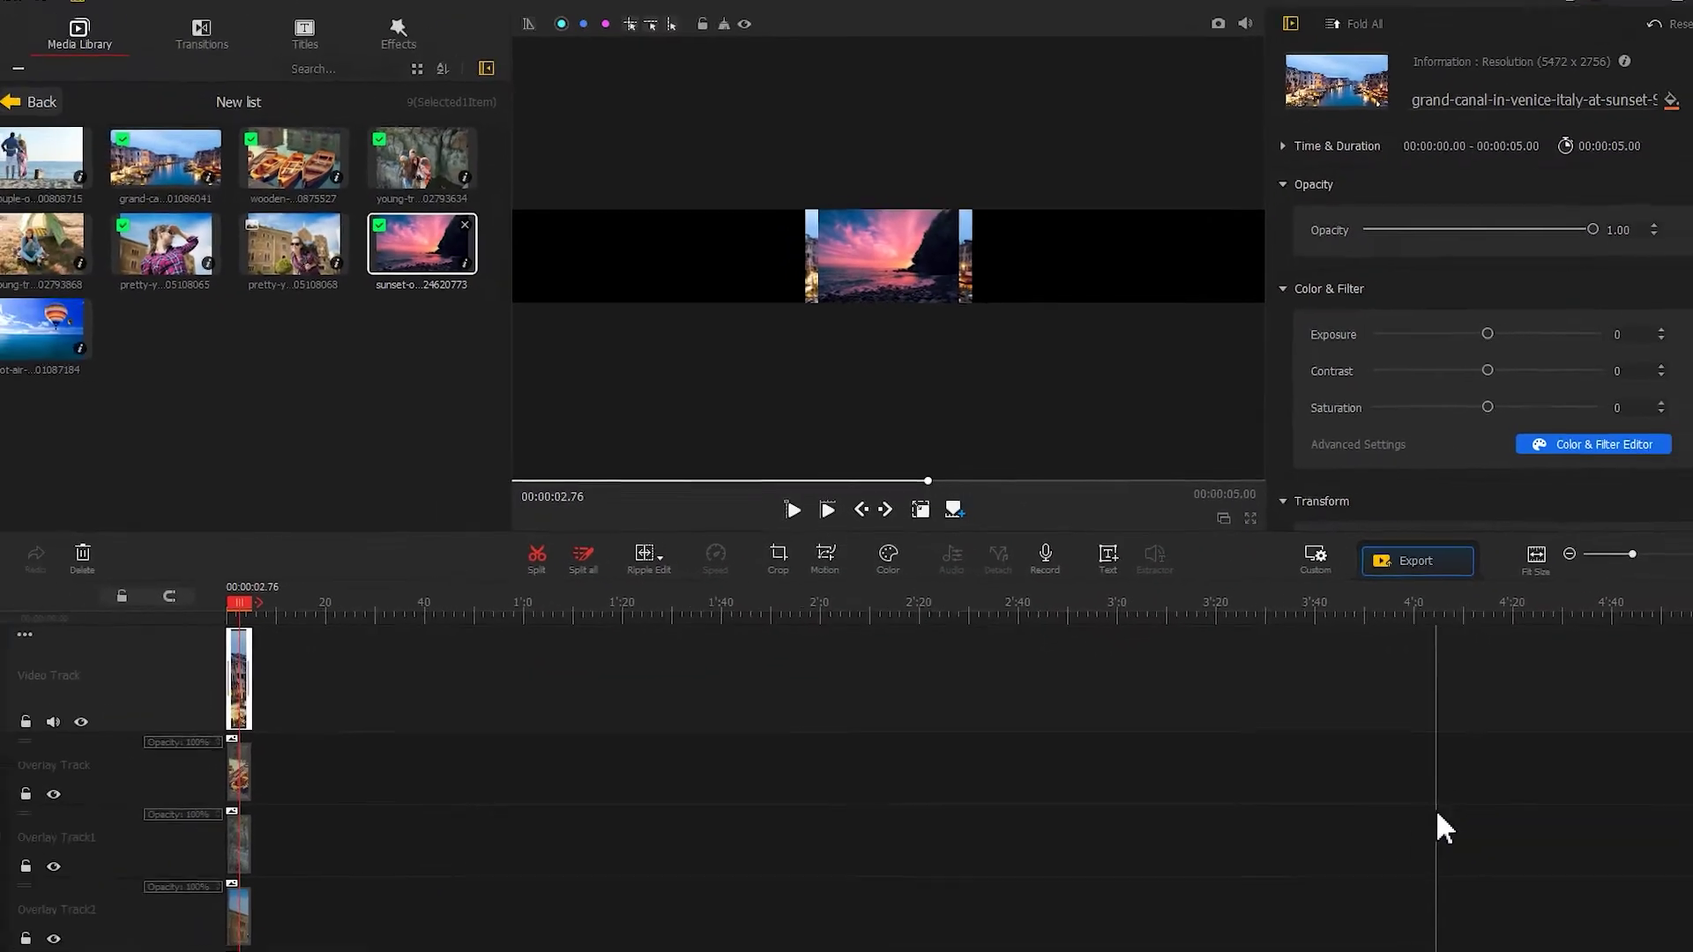
pyautogui.click(379, 772)
pyautogui.click(780, 556)
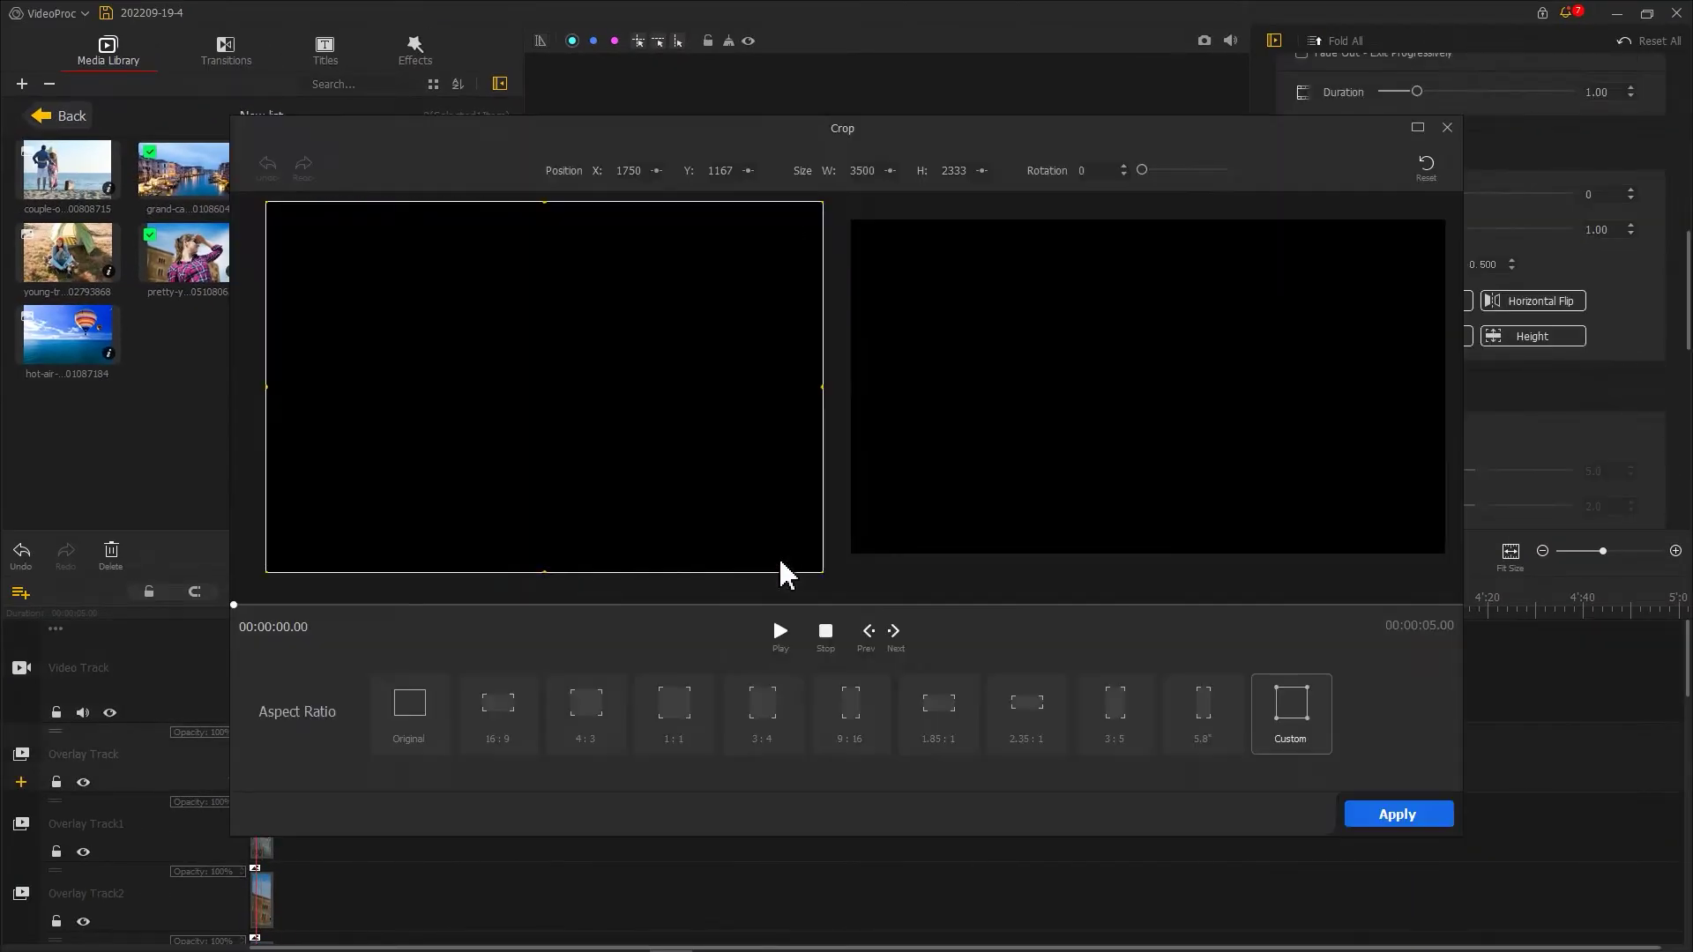
pyautogui.click(501, 711)
pyautogui.moveTo(574, 503); pyautogui.dragTo(585, 529)
pyautogui.click(1398, 814)
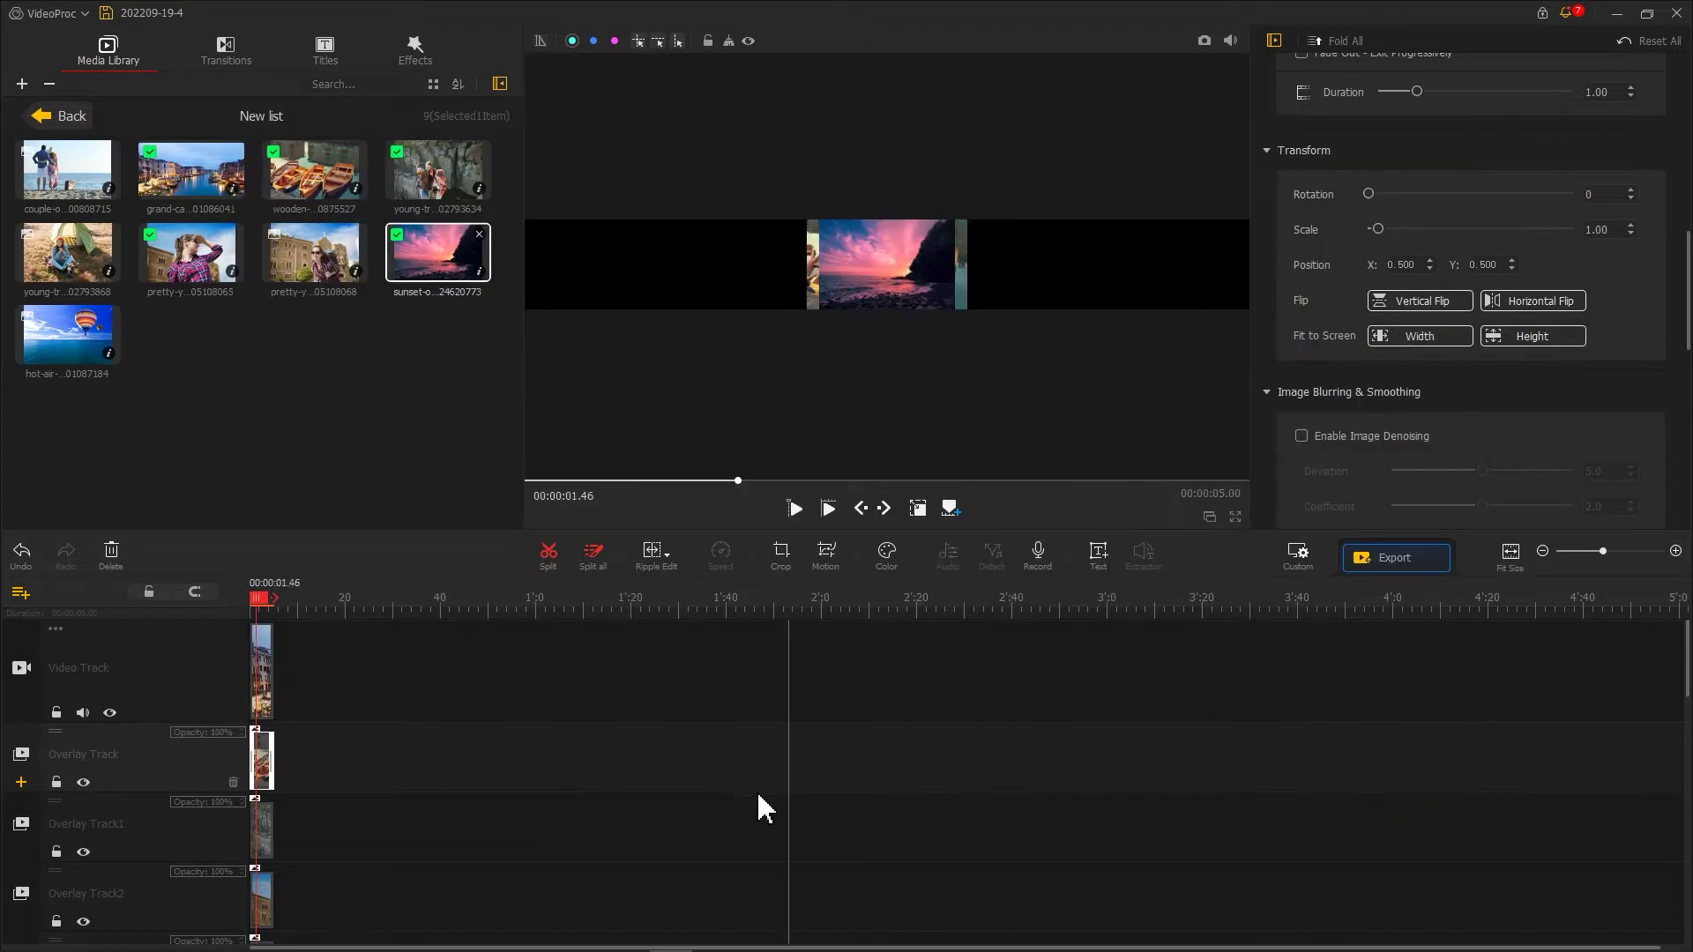
# - Crop the hiking couple and girl photo clips to 16:9
pyautogui.click(780, 560)
pyautogui.click(501, 711)
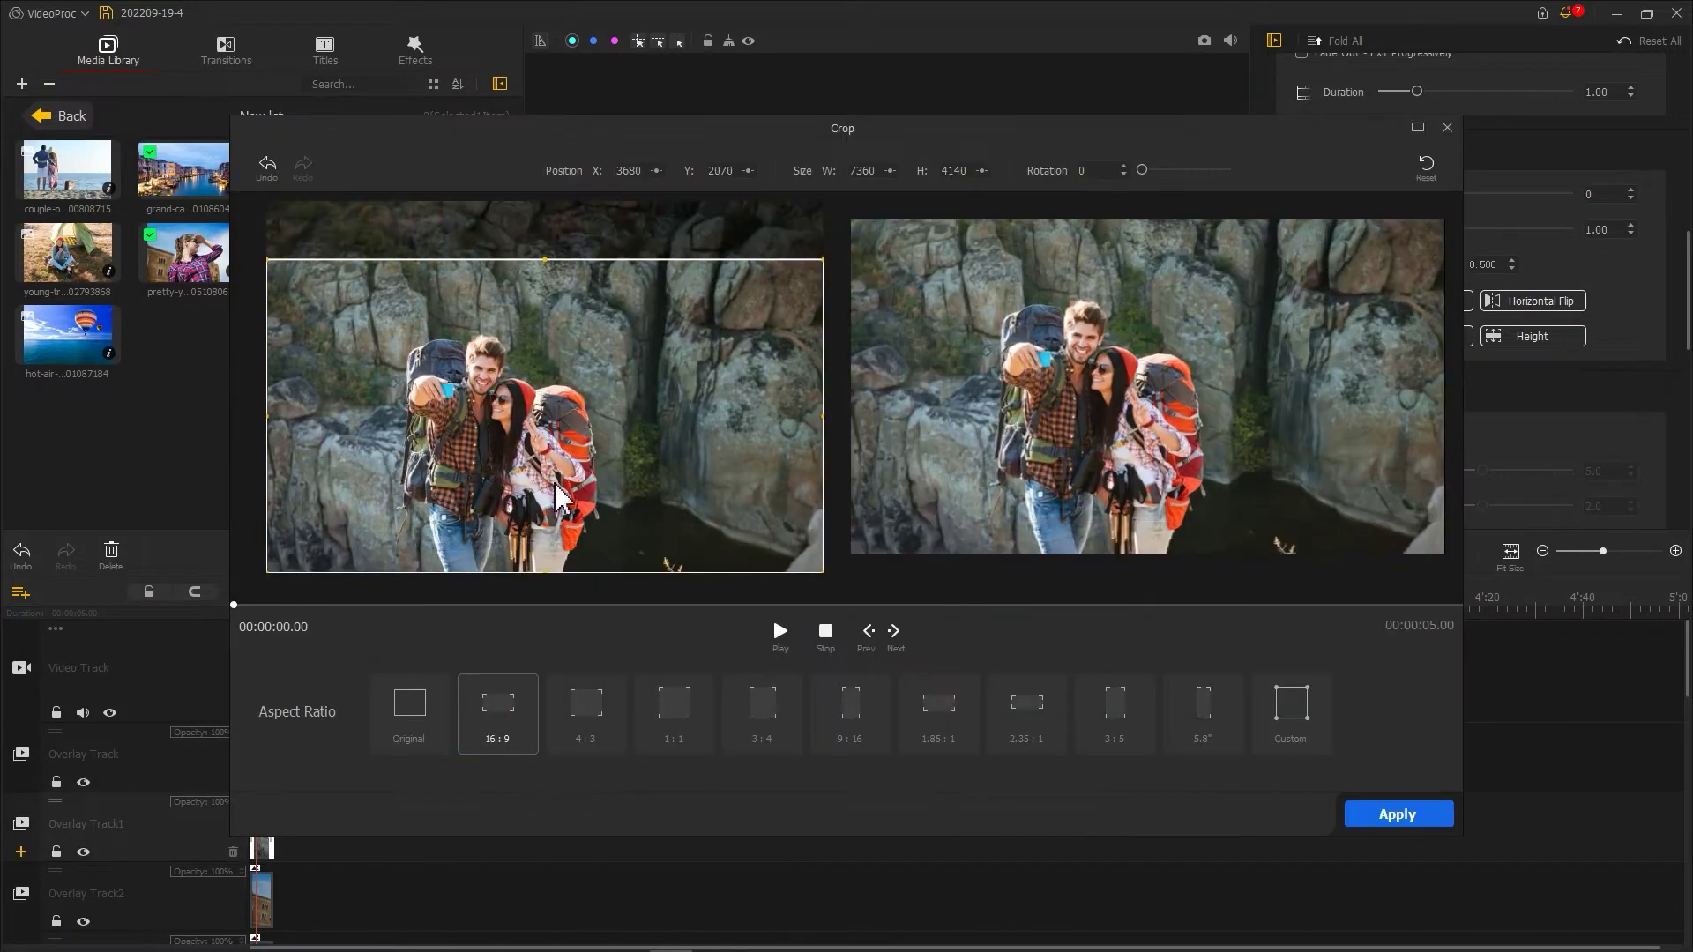
pyautogui.click(1397, 814)
pyautogui.scroll(-1, 300, 837)
pyautogui.click(262, 811)
pyautogui.click(780, 555)
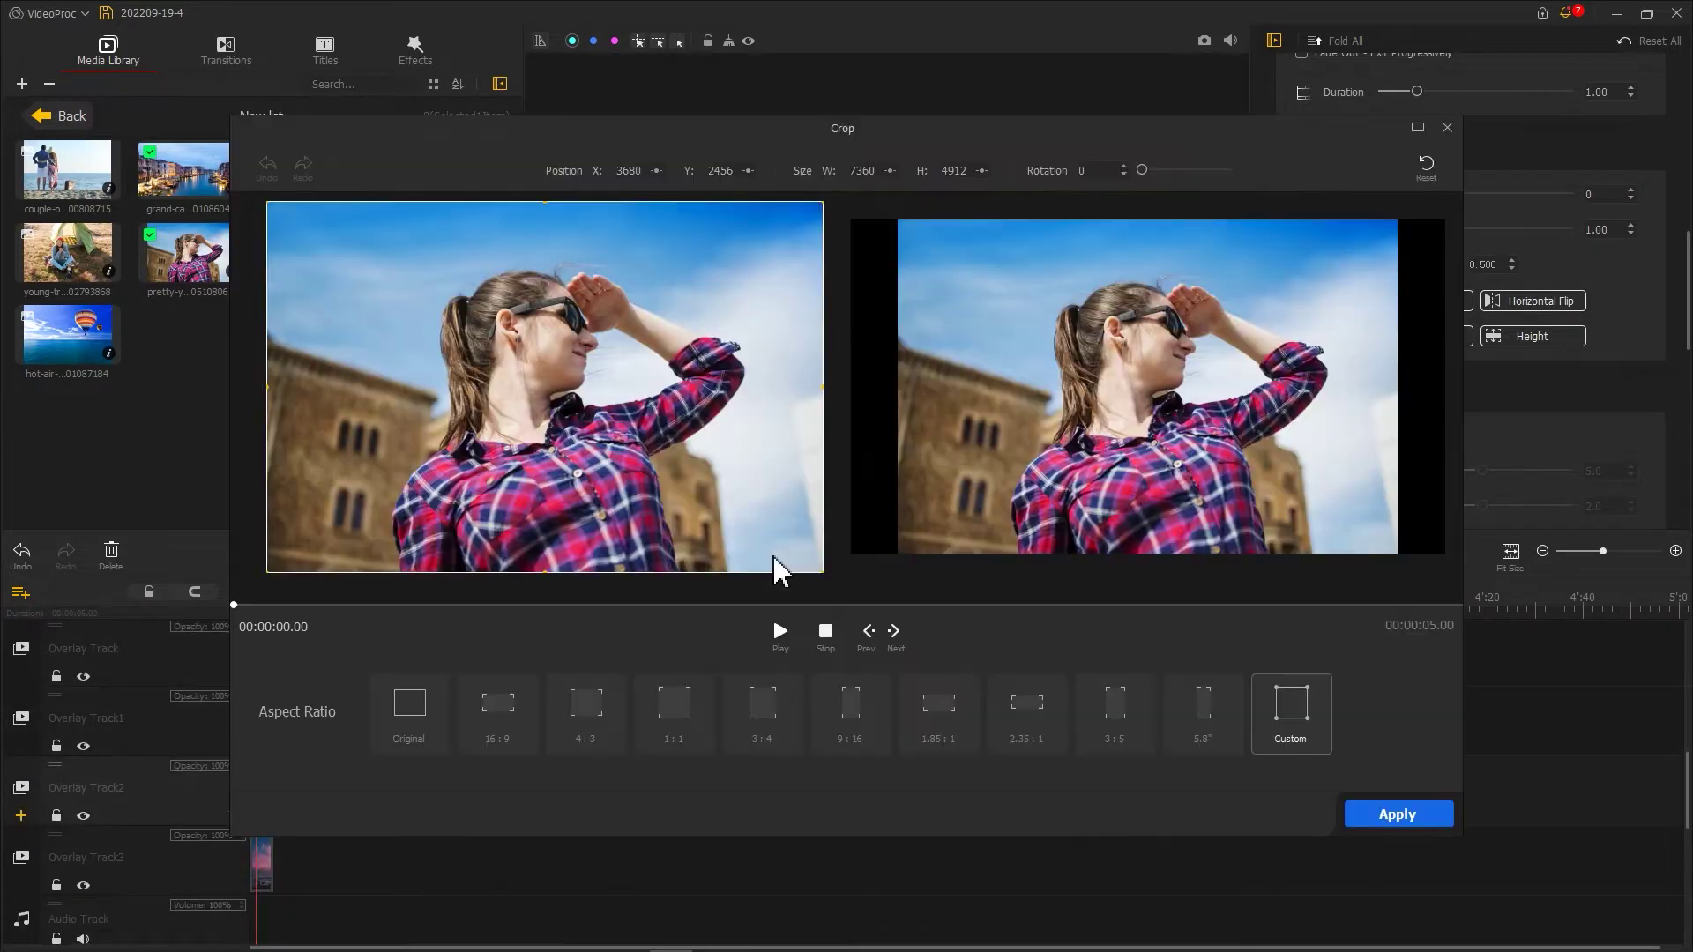
pyautogui.click(499, 710)
pyautogui.click(1376, 813)
# - Crop the sunset clip on Overlay Track3 to 16:9
pyautogui.click(264, 873)
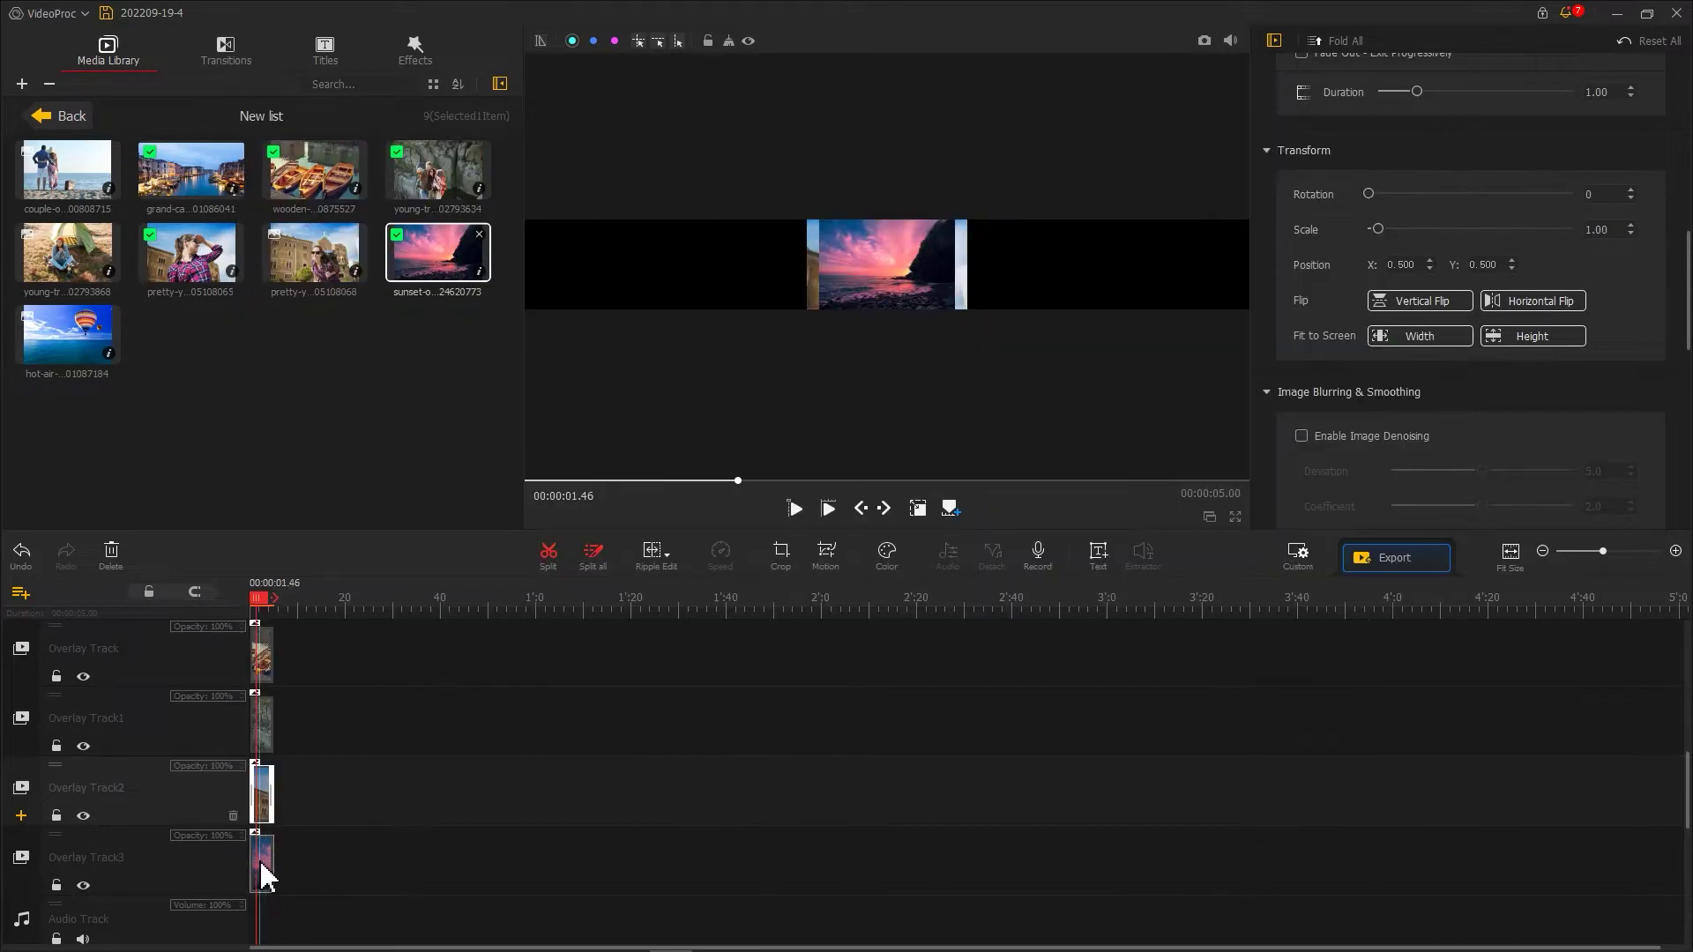
pyautogui.click(776, 556)
pyautogui.click(527, 705)
pyautogui.click(1397, 814)
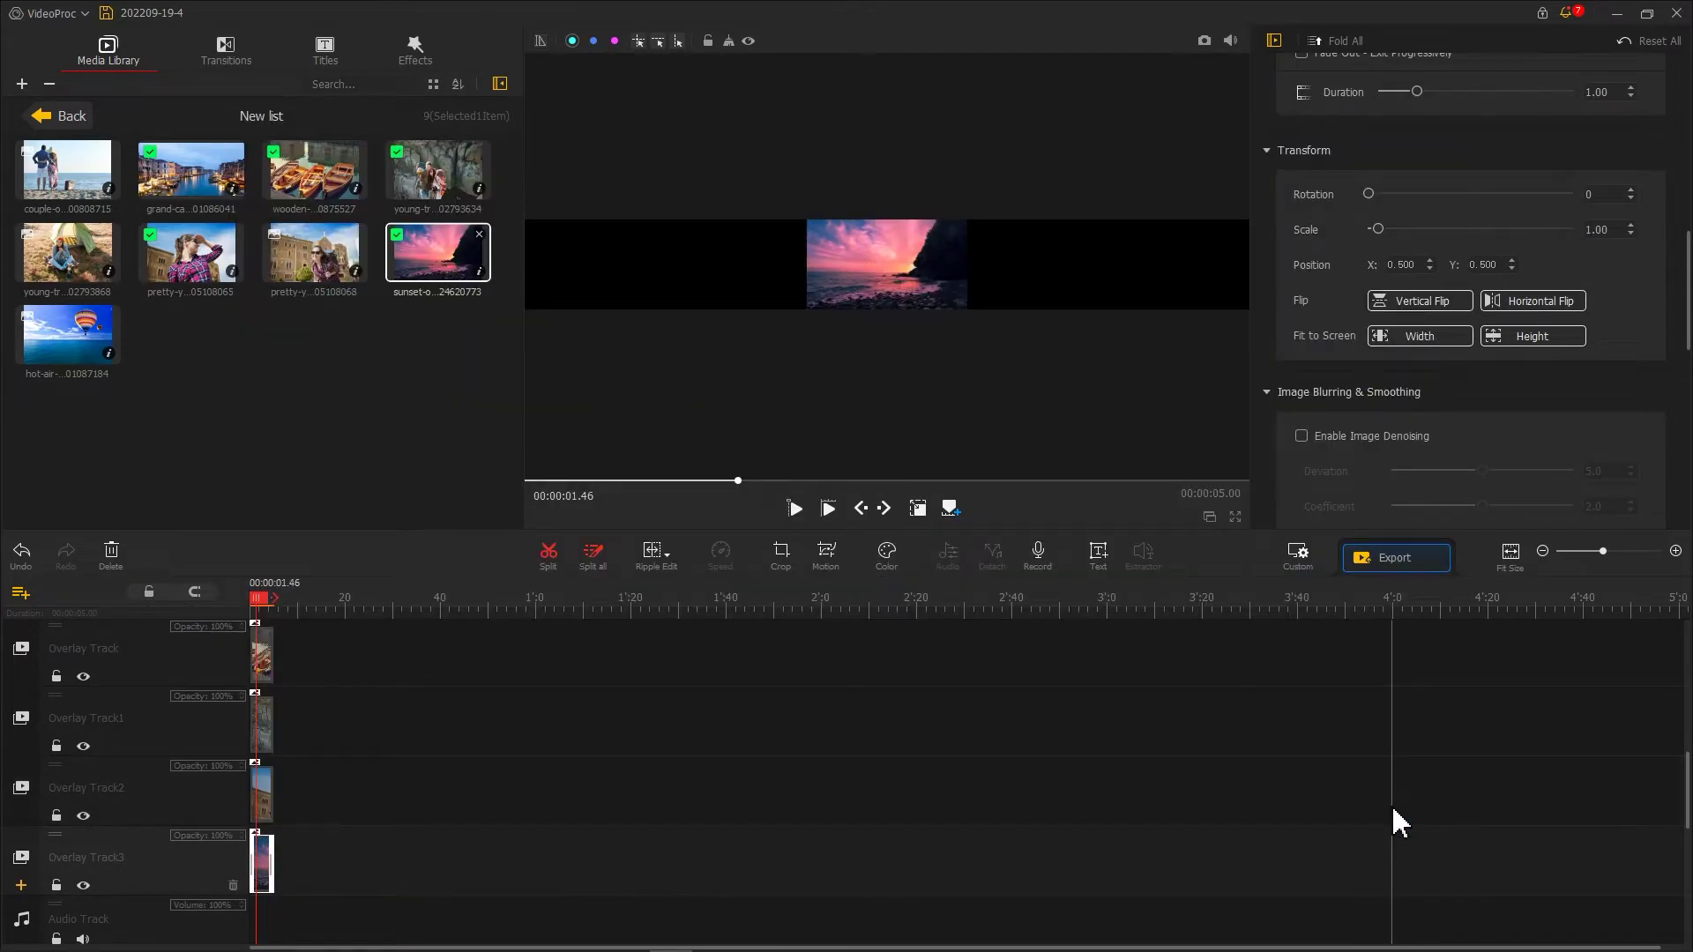
pyautogui.click(411, 57)
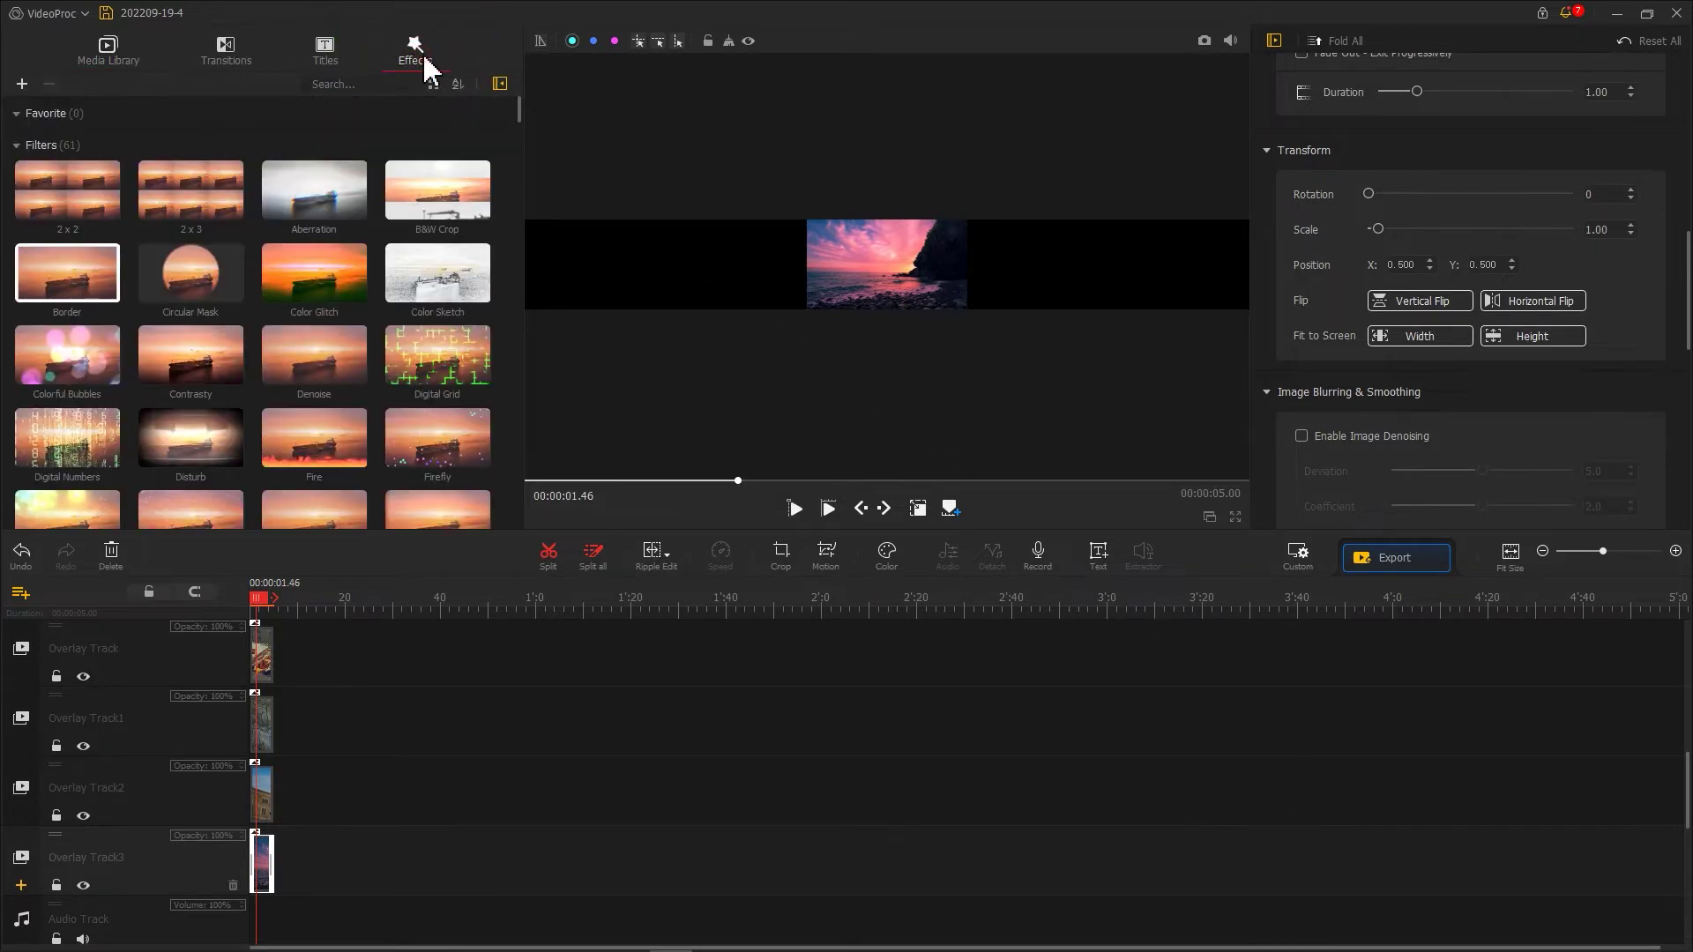
# - Add the Border filter to the boats, hiking couple and girl clips instead of the whole canvas
pyautogui.moveTo(72, 287); pyautogui.dragTo(255, 838)
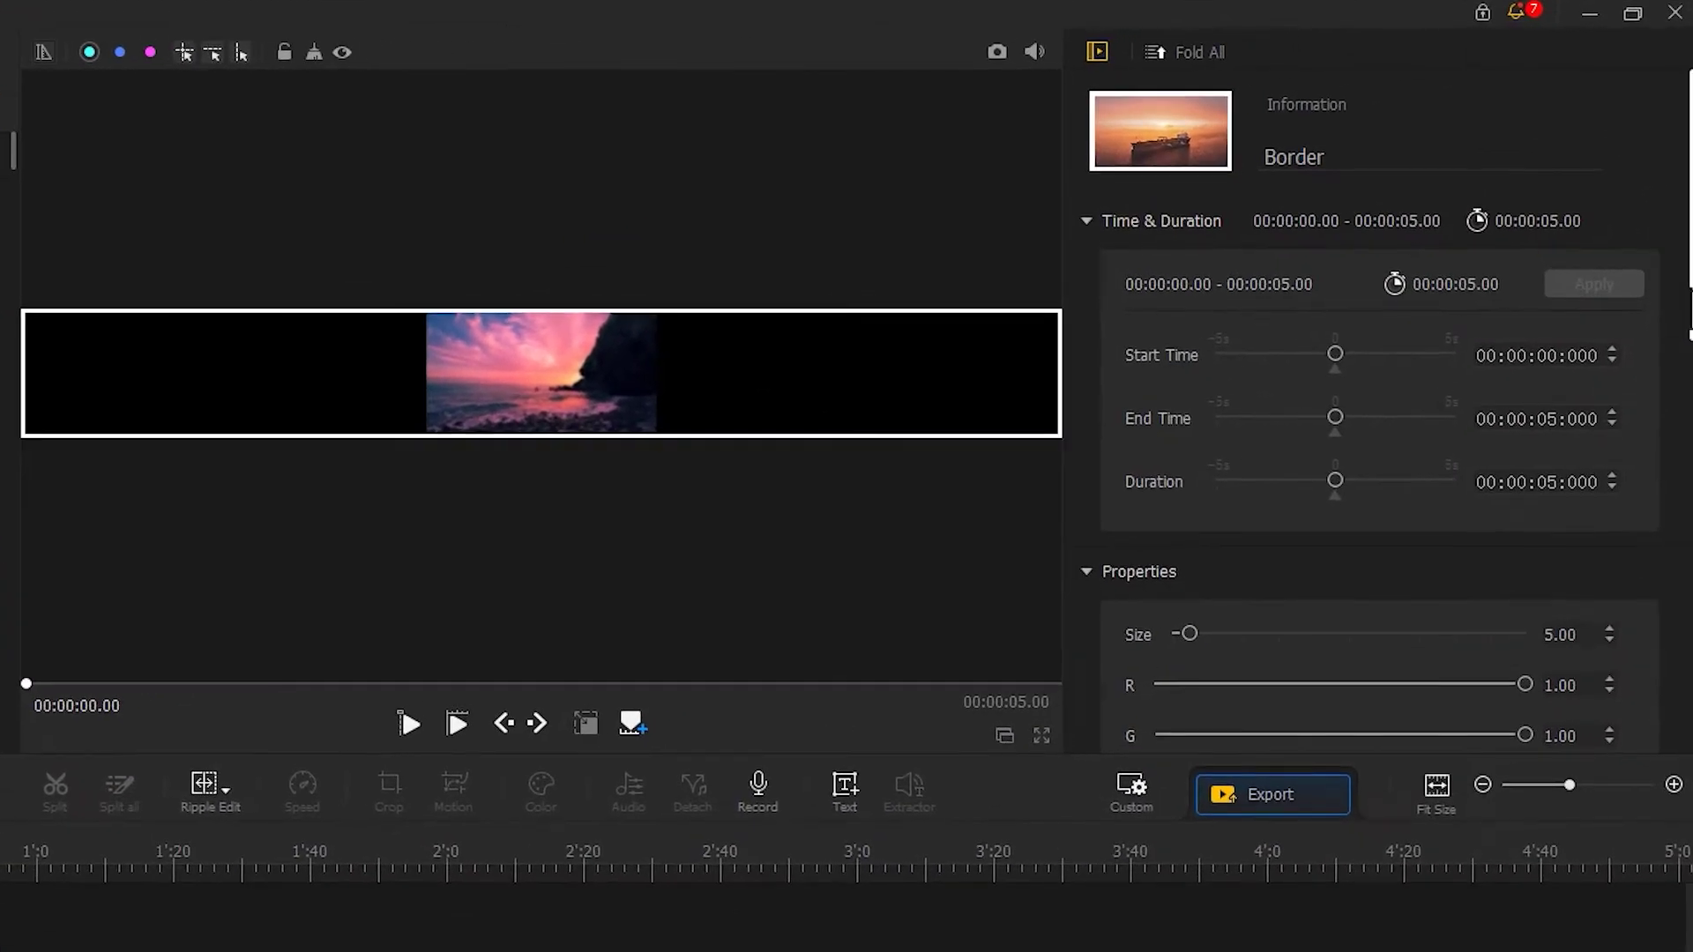
pyautogui.scroll(-3, 1655, 264)
pyautogui.moveTo(1689, 432); pyautogui.dragTo(1687, 585)
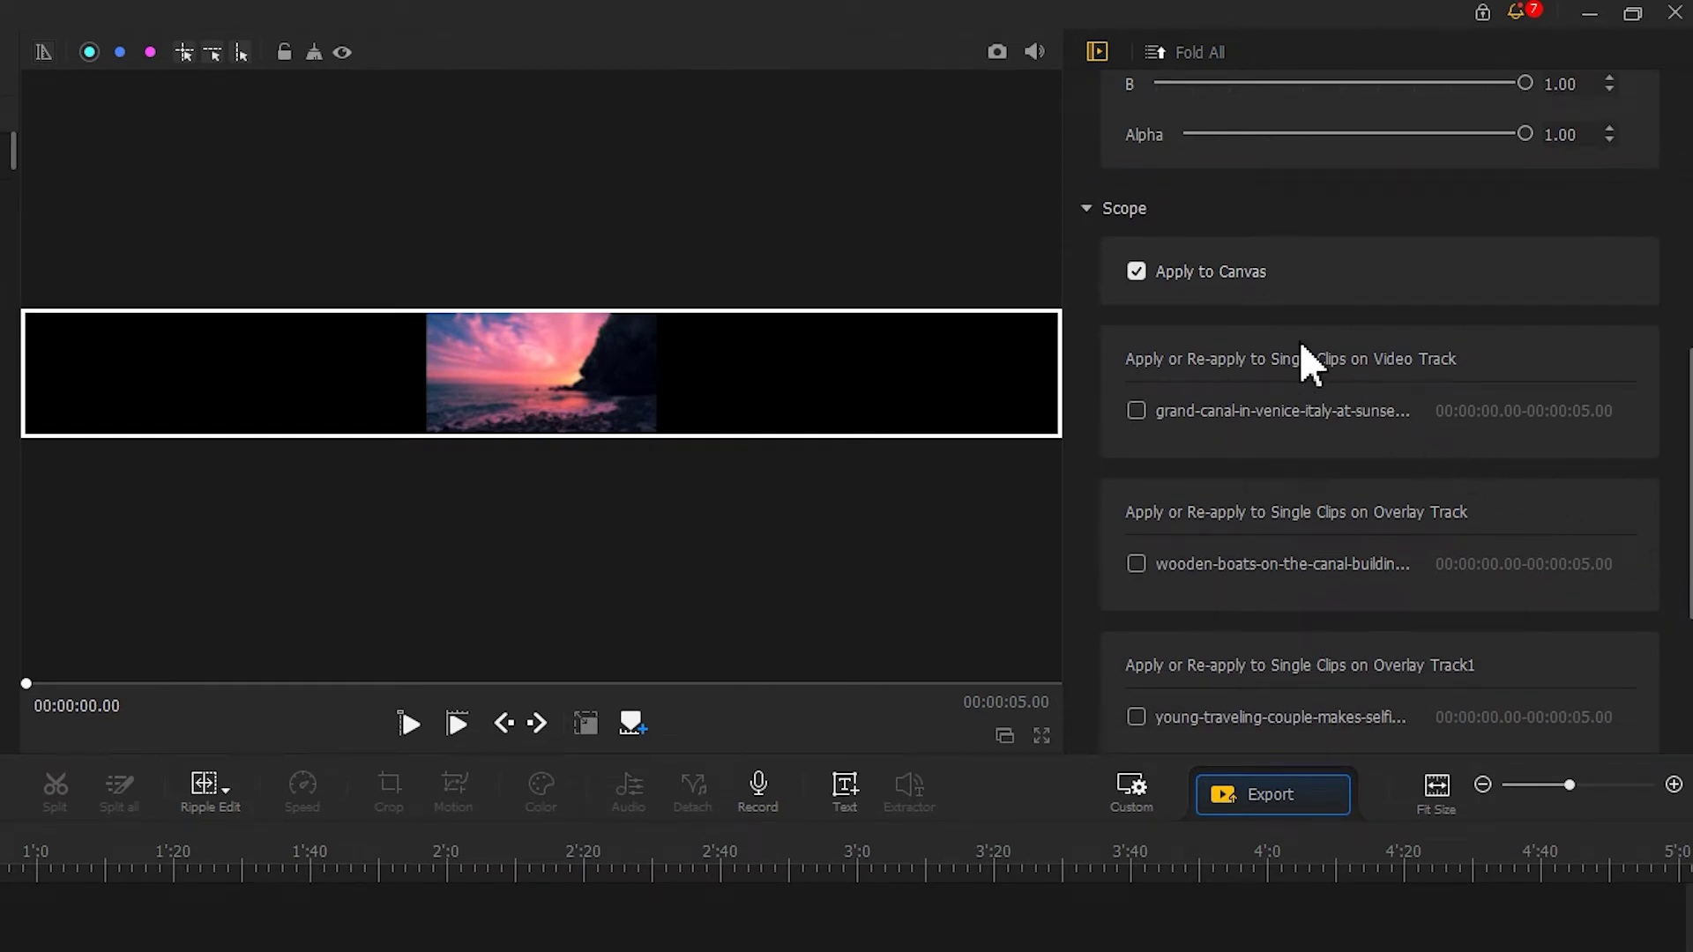
pyautogui.click(1181, 273)
pyautogui.click(1182, 564)
pyautogui.scroll(-3, 1182, 573)
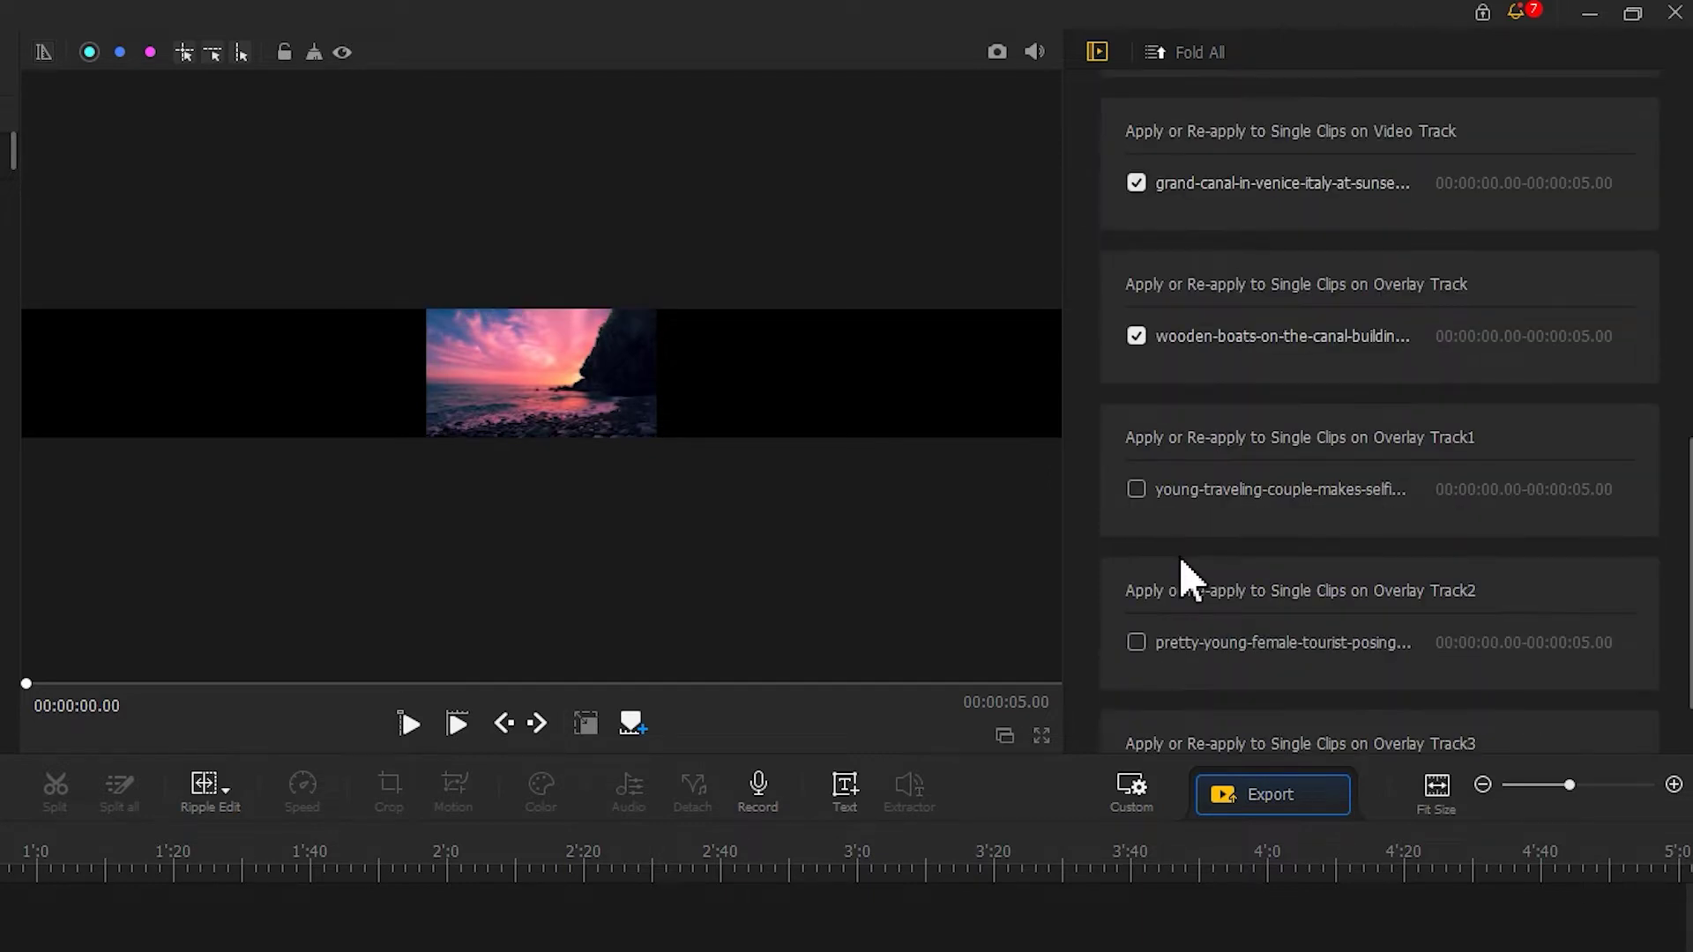
pyautogui.click(1193, 490)
pyautogui.click(1204, 624)
pyautogui.scroll(-2, 1205, 650)
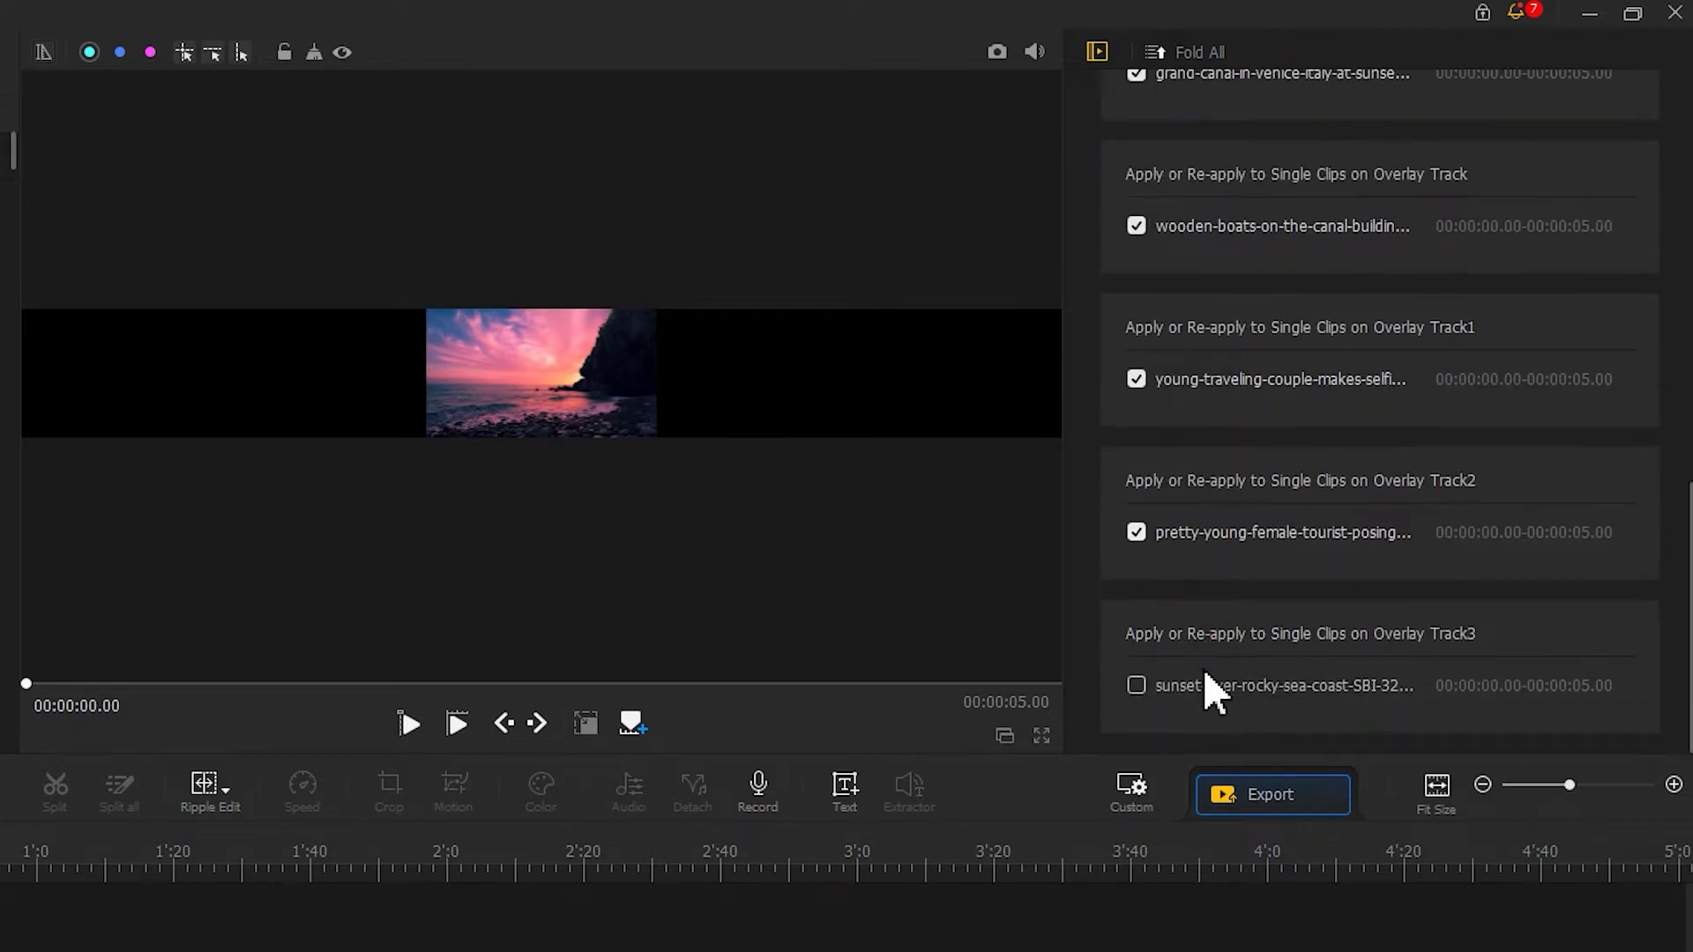
pyautogui.scroll(10, 1202, 686)
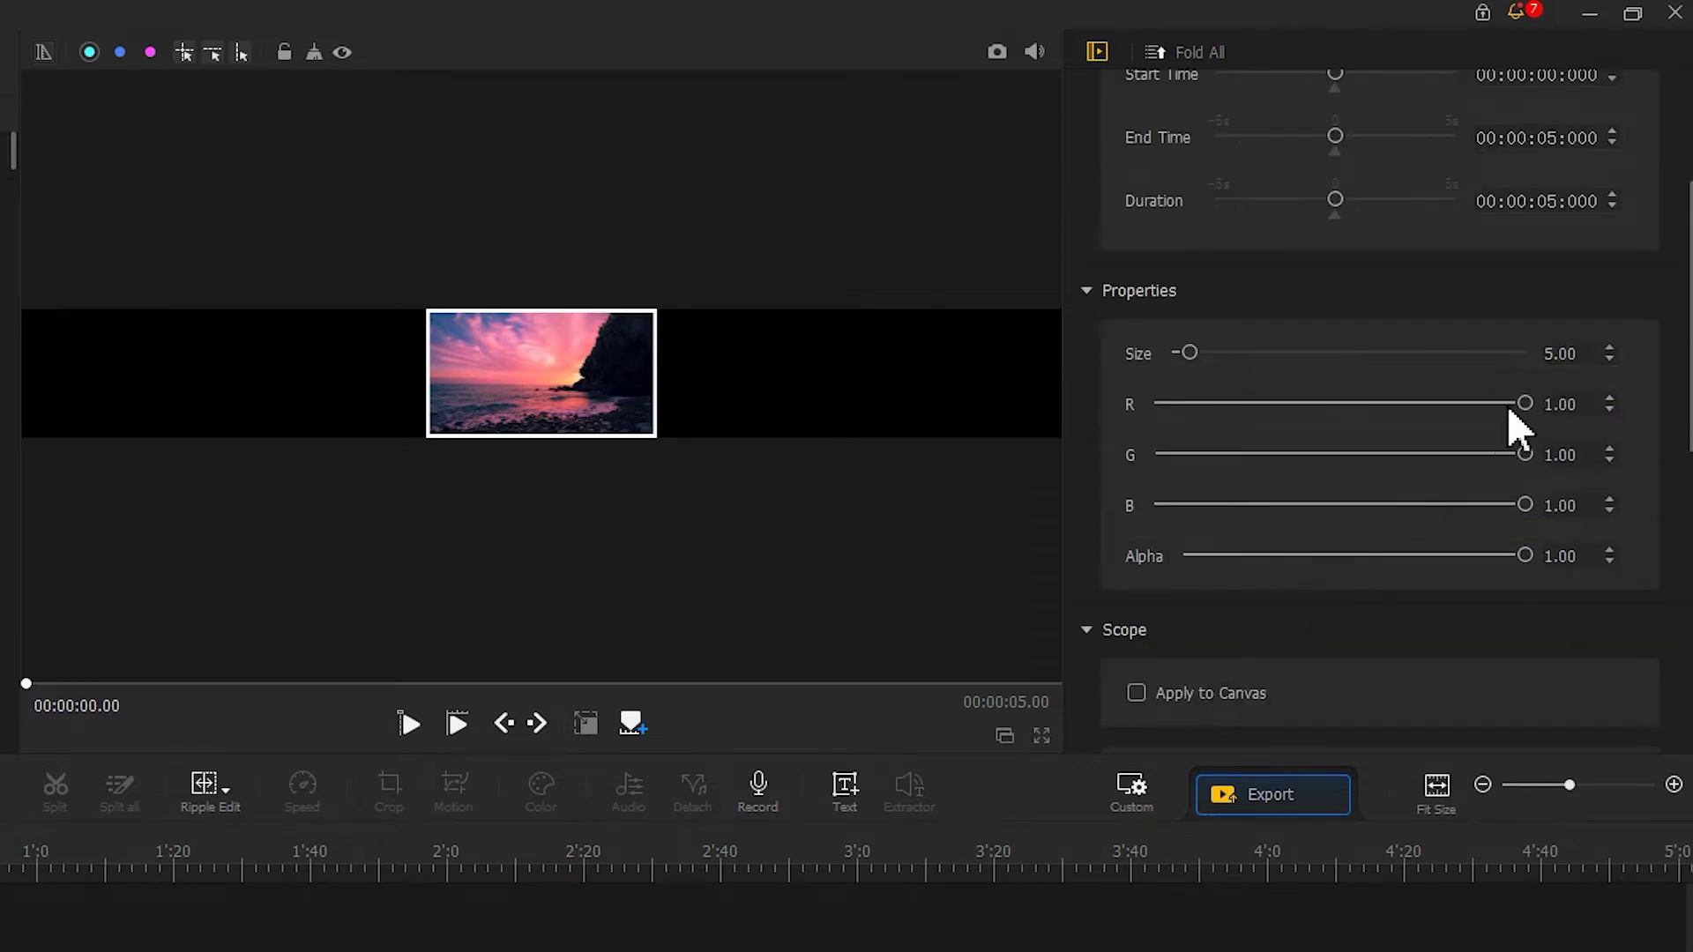
# - Set the border's R, G and B values to 0.00 to make it black
pyautogui.moveTo(1523, 404); pyautogui.dragTo(1126, 409)
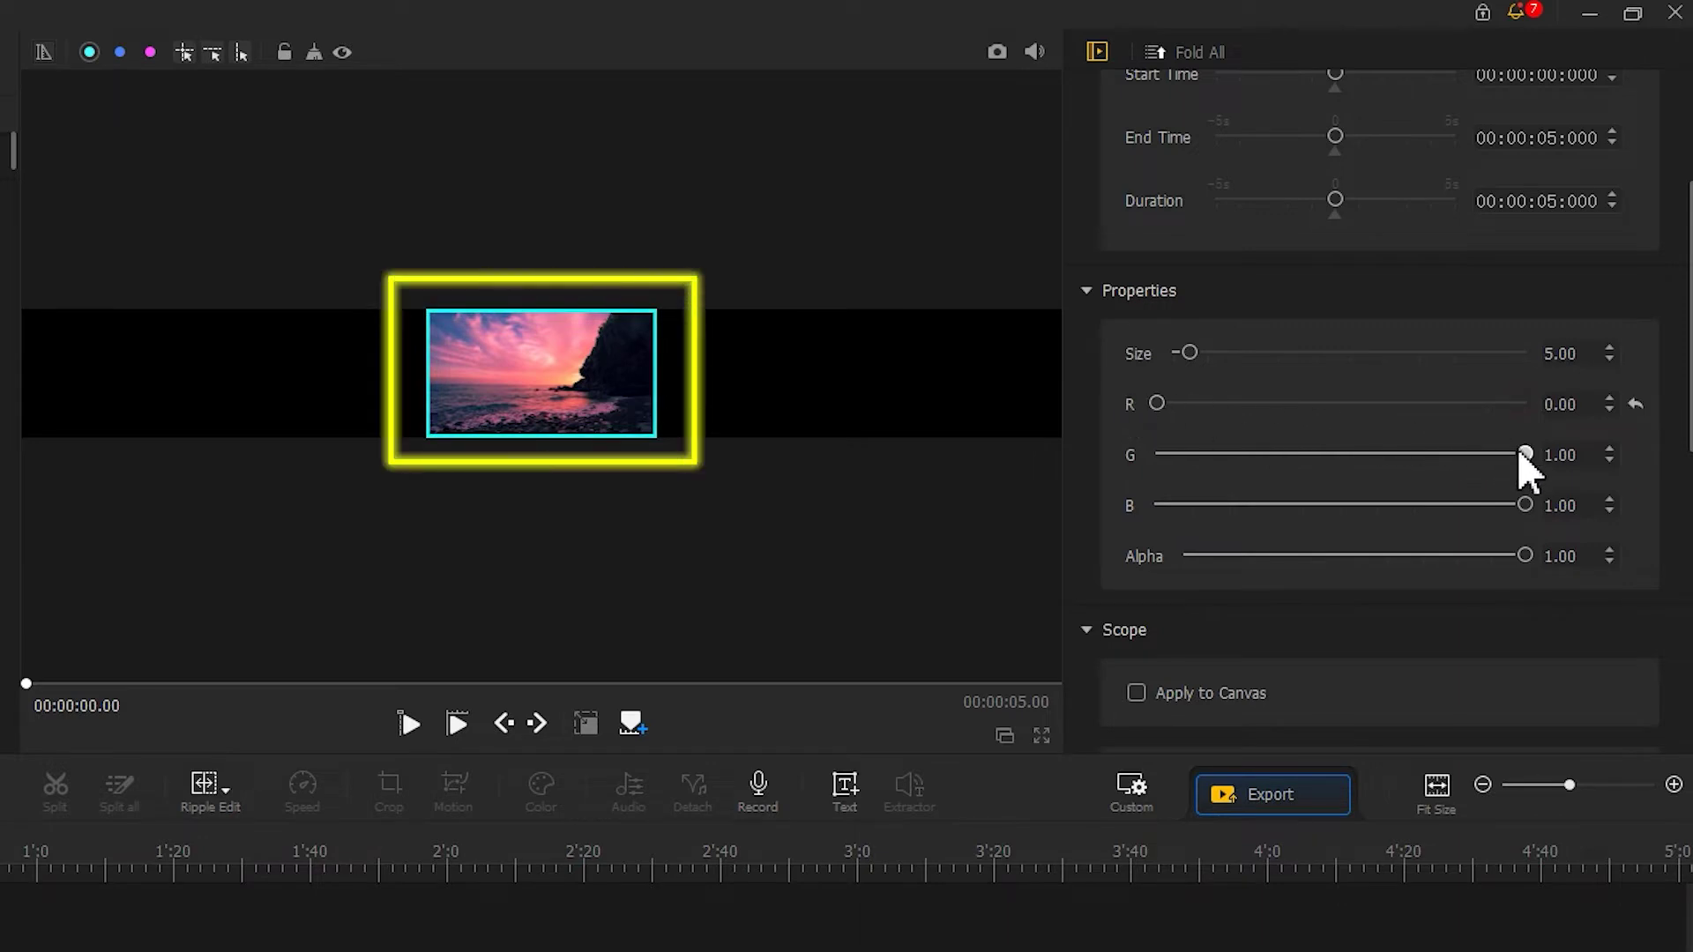
pyautogui.moveTo(1525, 455); pyautogui.dragTo(1156, 454)
pyautogui.moveTo(1520, 507); pyautogui.dragTo(1118, 501)
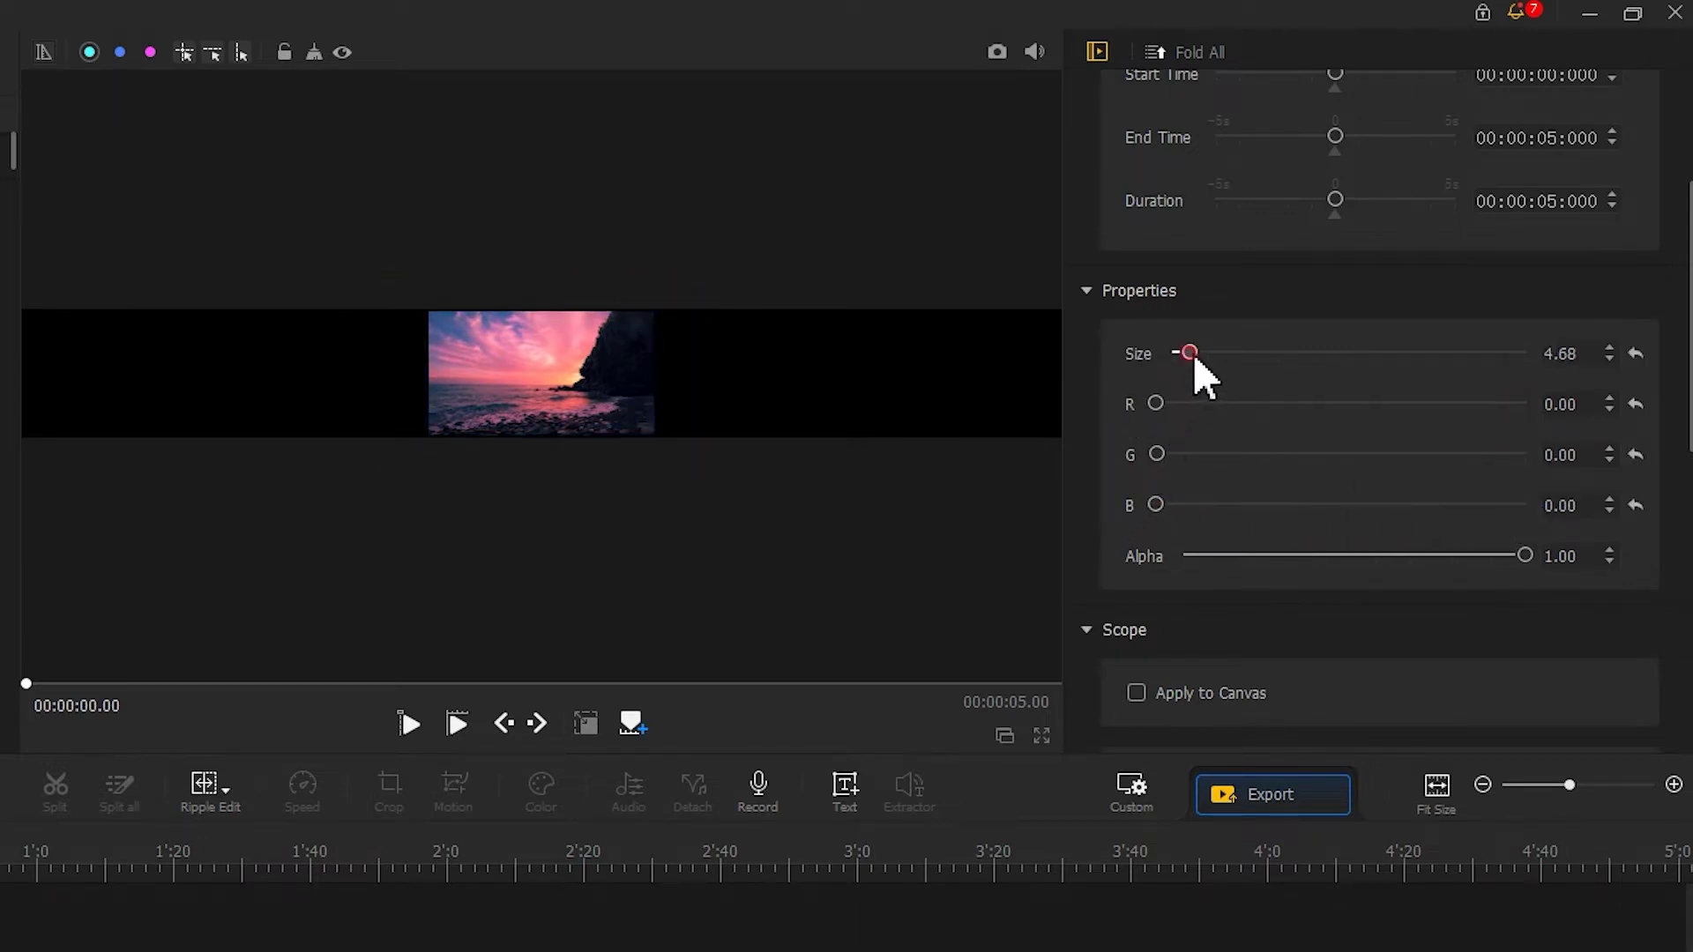
# - Thicken the border and arrange the five photos side by side along the strip
pyautogui.moveTo(1190, 354); pyautogui.dragTo(1227, 354)
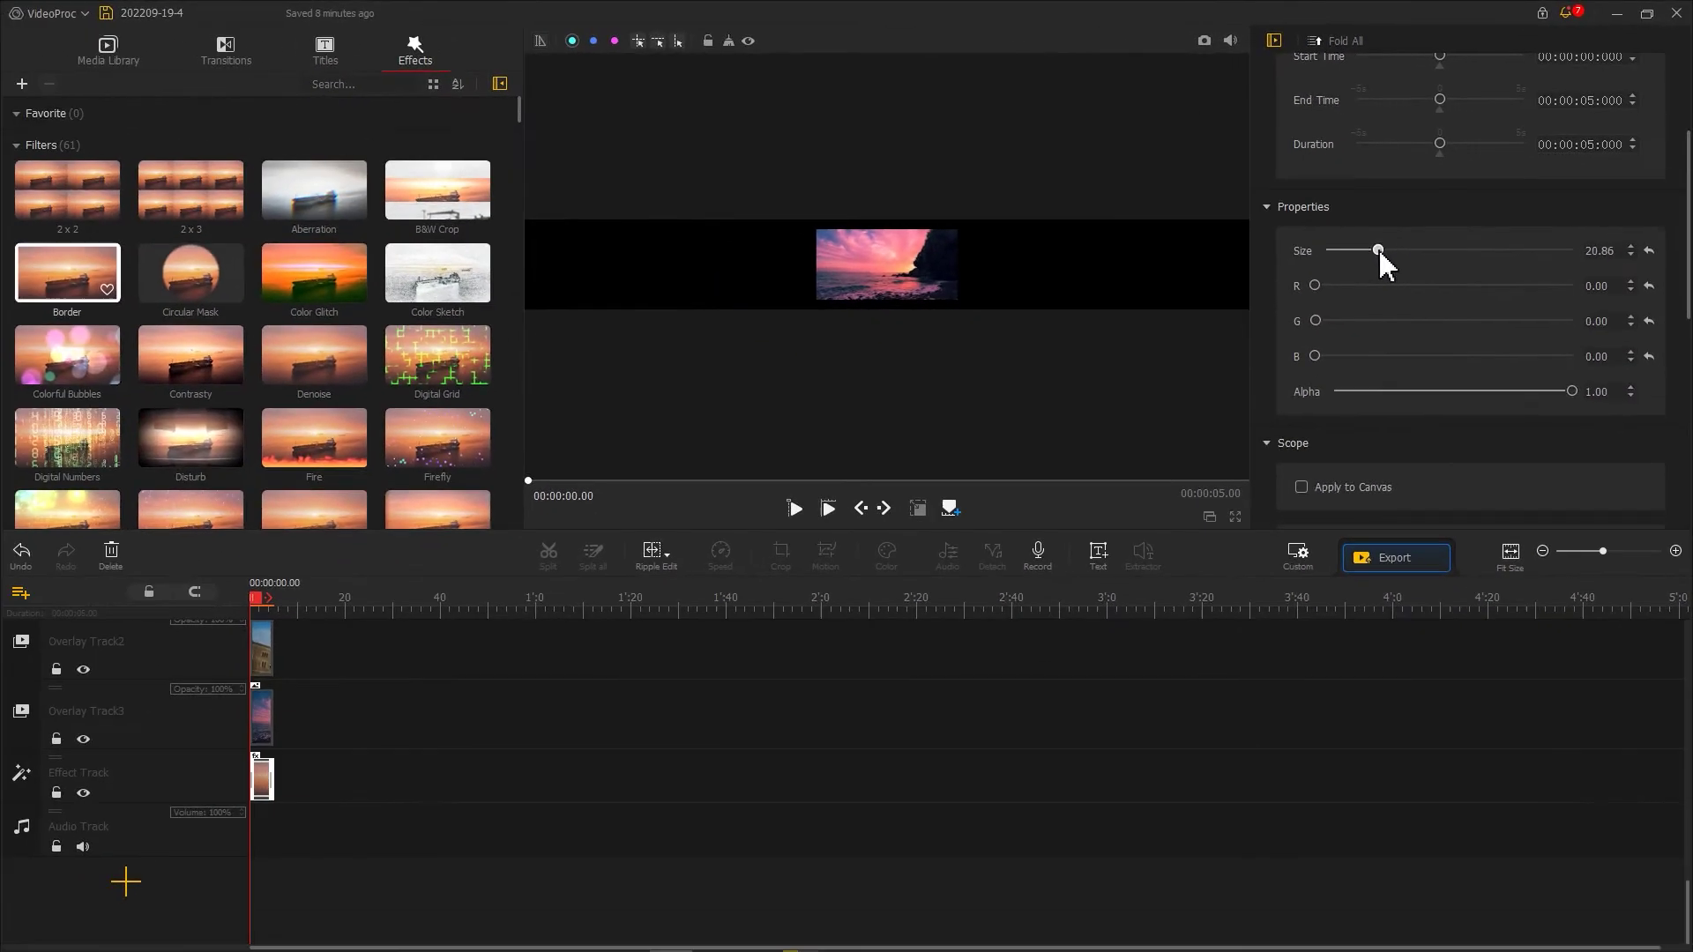
pyautogui.moveTo(919, 286); pyautogui.dragTo(1183, 276)
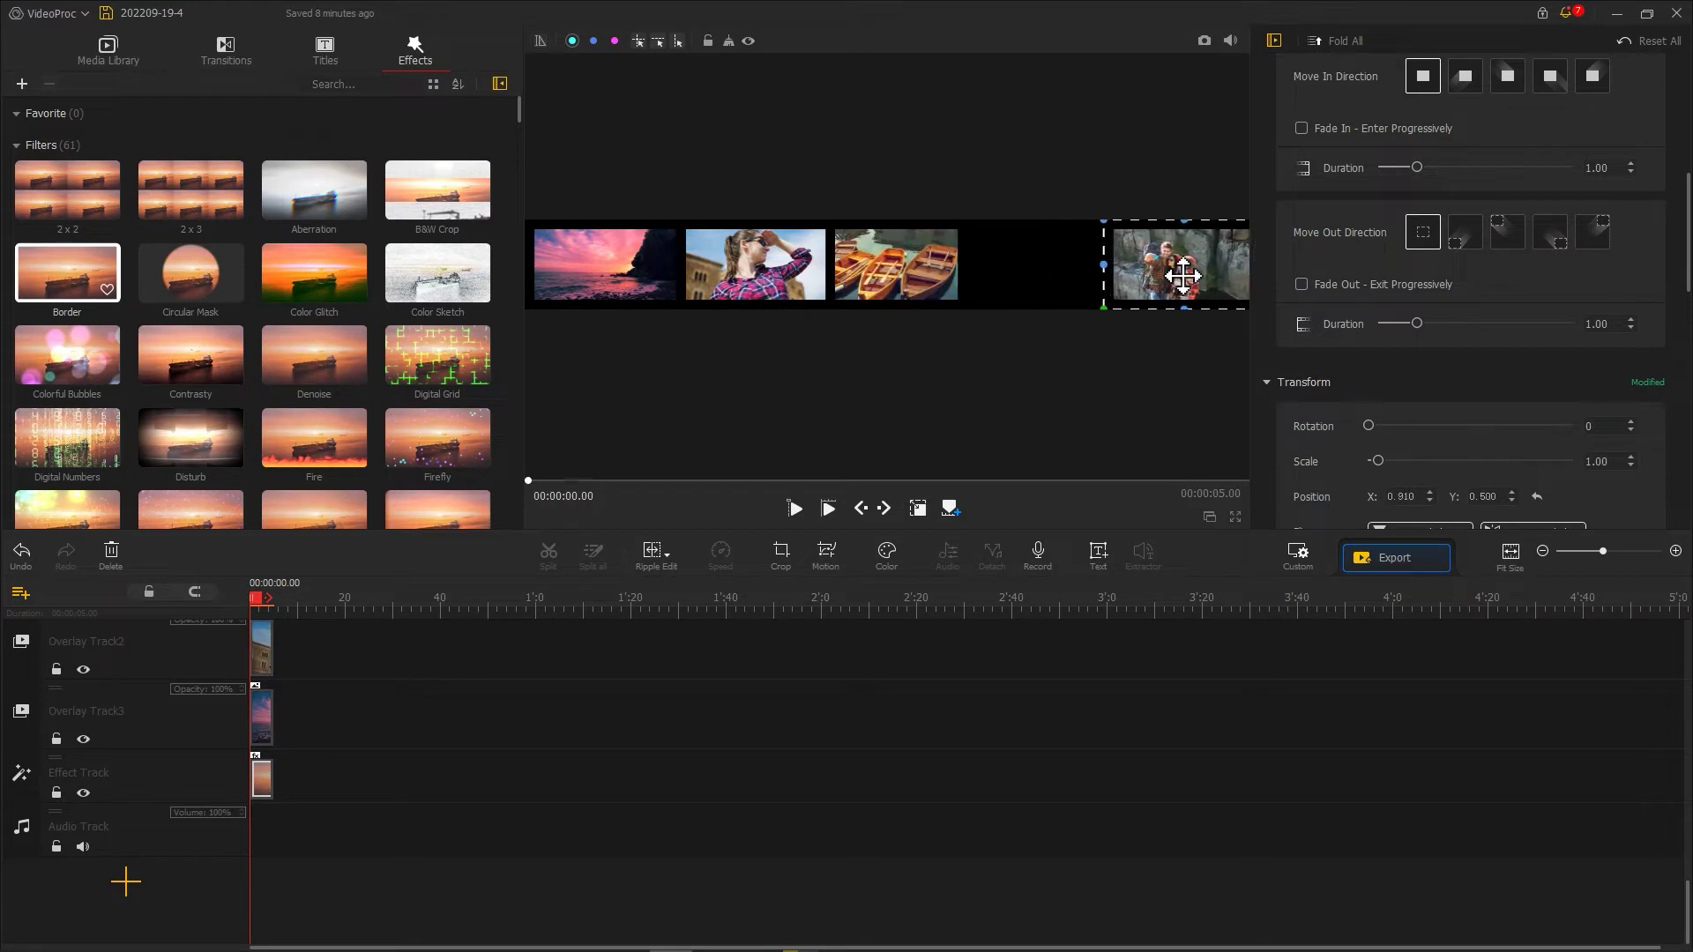
pyautogui.moveTo(896, 286); pyautogui.dragTo(1013, 271)
pyautogui.click(1172, 270)
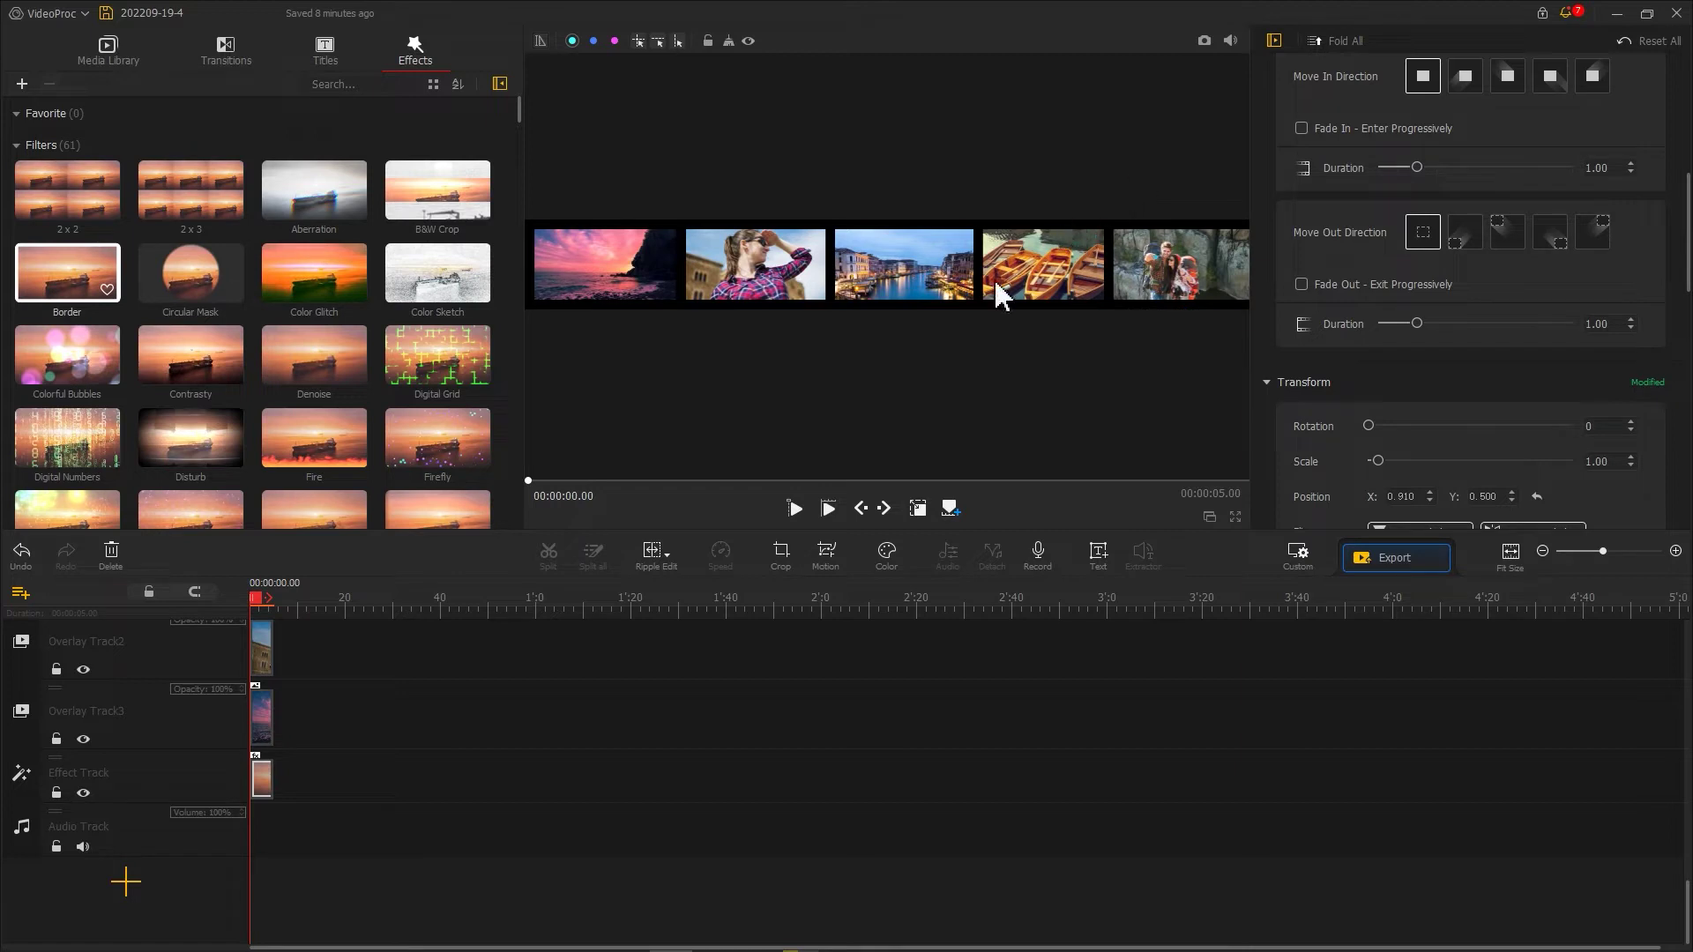
# - Set the Border effect's R, G and B to 1.00 so the border turns white
pyautogui.click(260, 779)
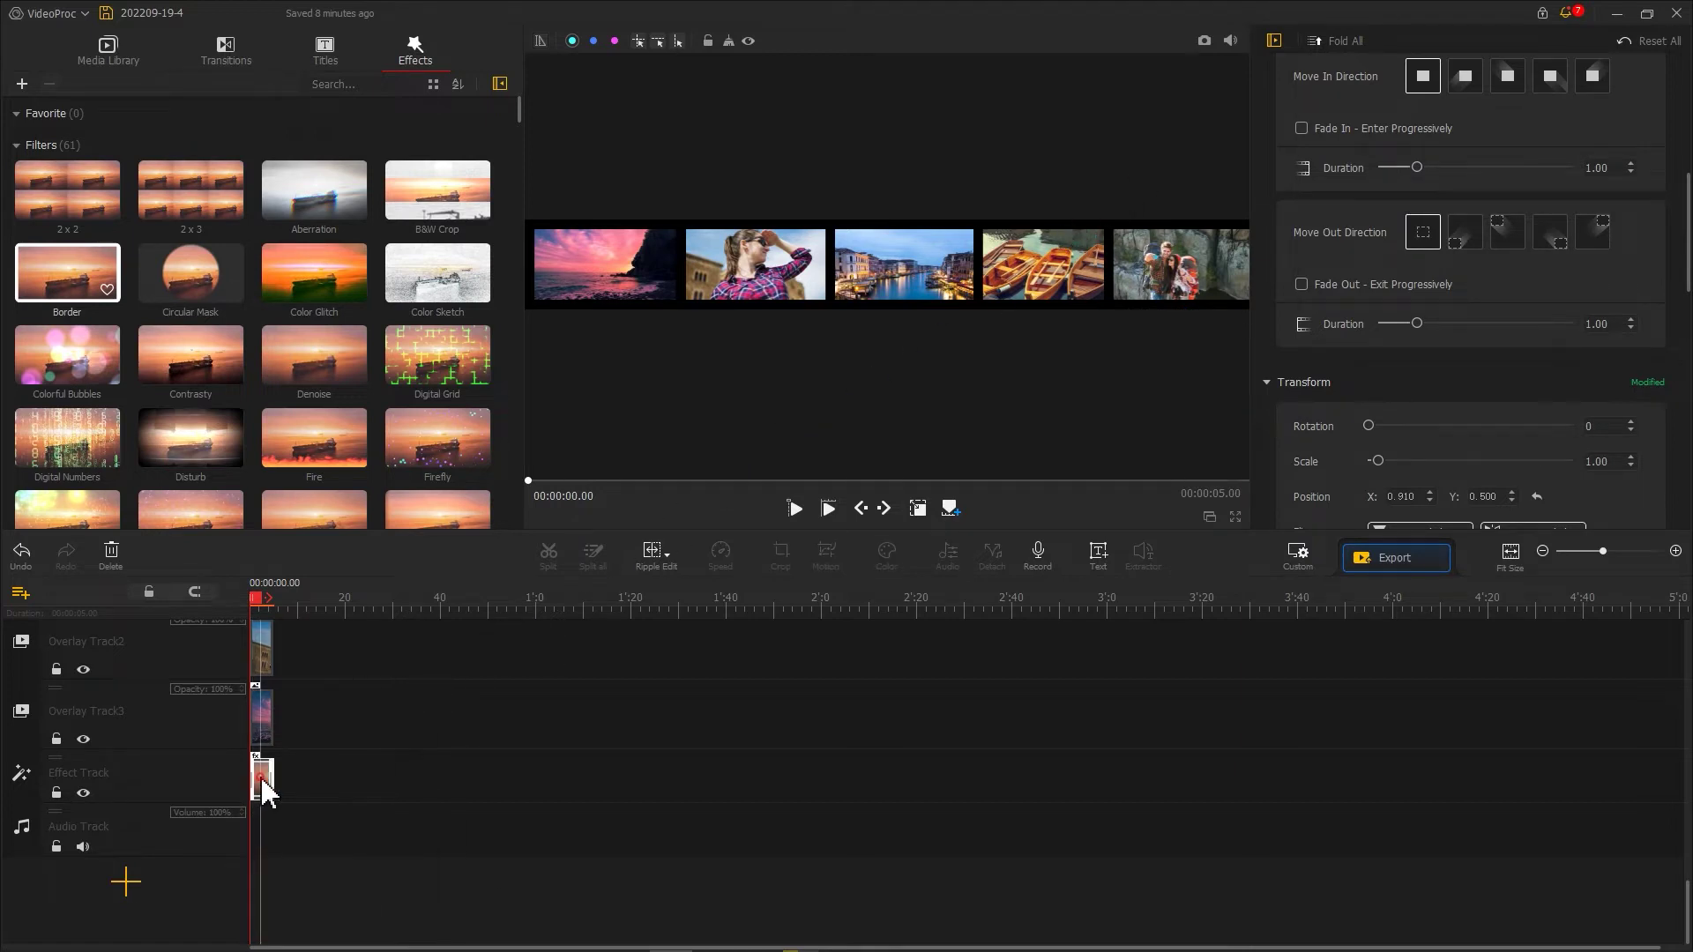
pyautogui.scroll(-2, 1420, 392)
pyautogui.scroll(-1, 1419, 393)
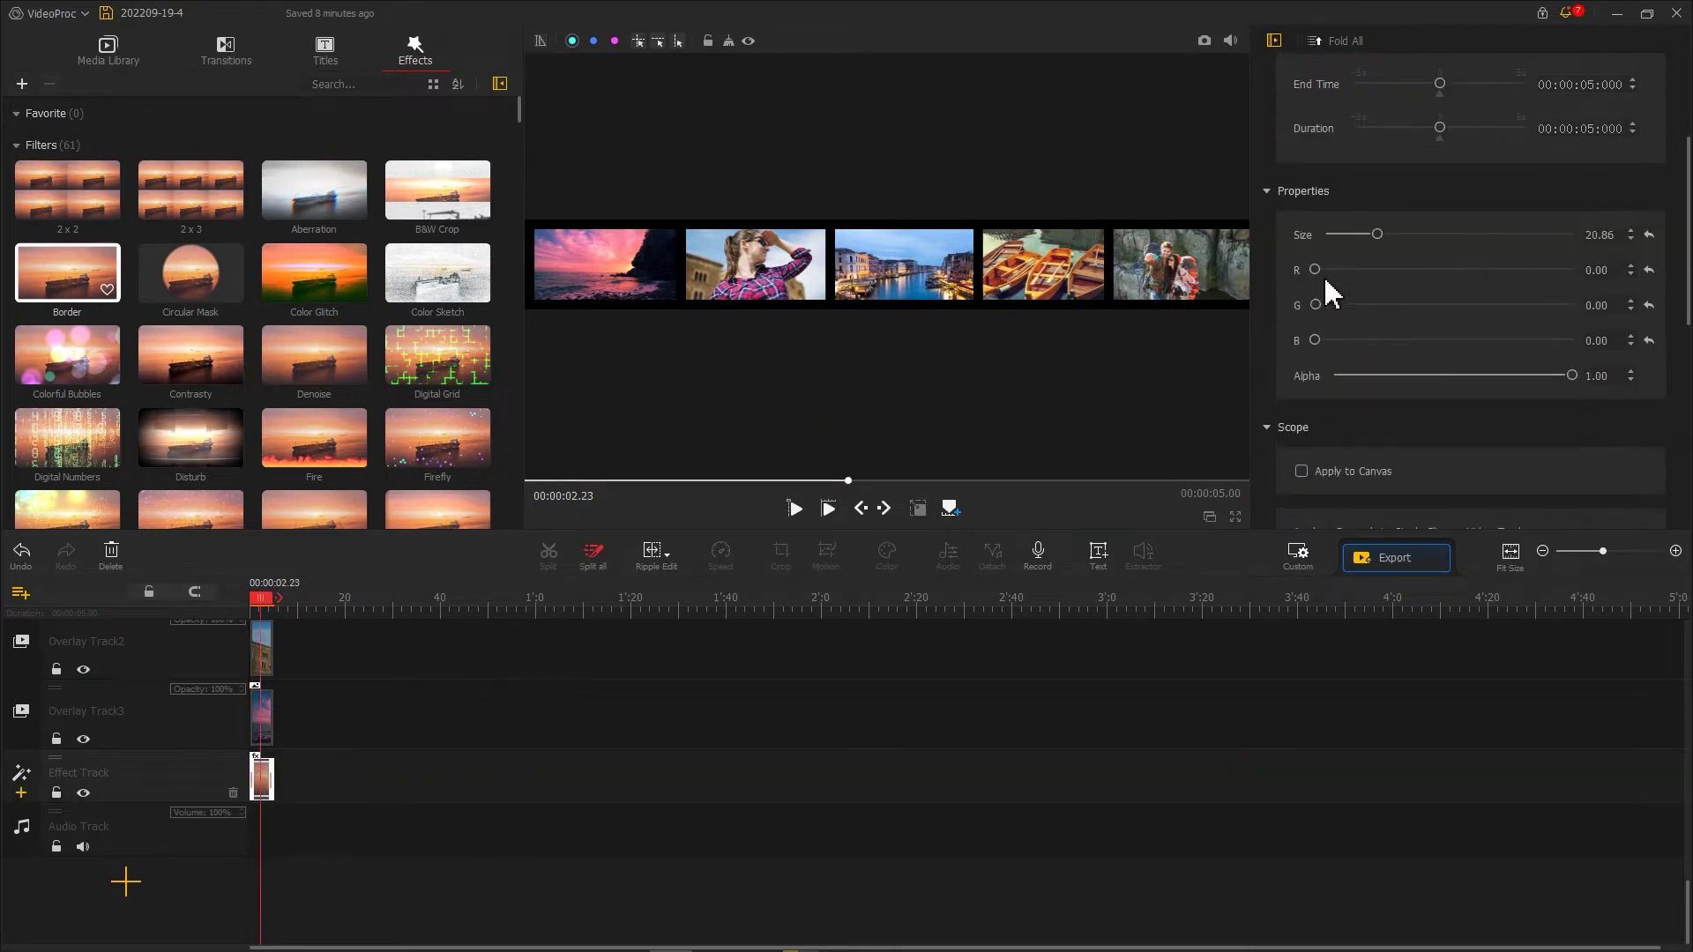
pyautogui.moveTo(1314, 270); pyautogui.dragTo(1601, 275)
pyautogui.moveTo(1315, 305); pyautogui.dragTo(1625, 302)
pyautogui.moveTo(1331, 344); pyautogui.dragTo(1635, 346)
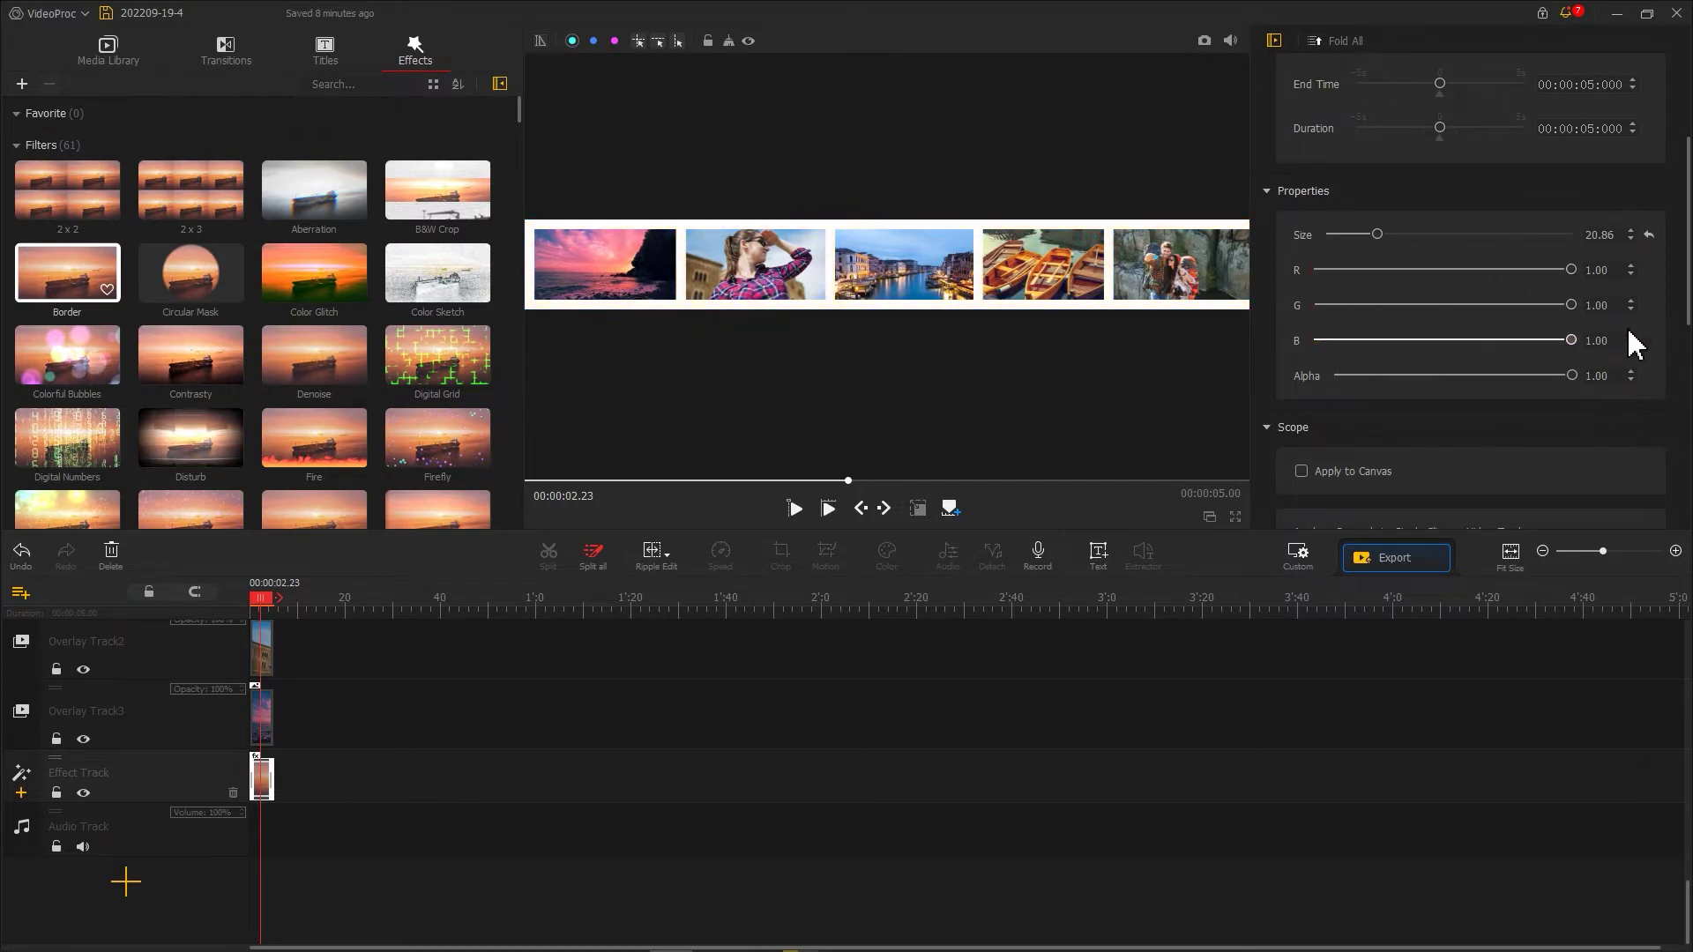
pyautogui.click(1297, 554)
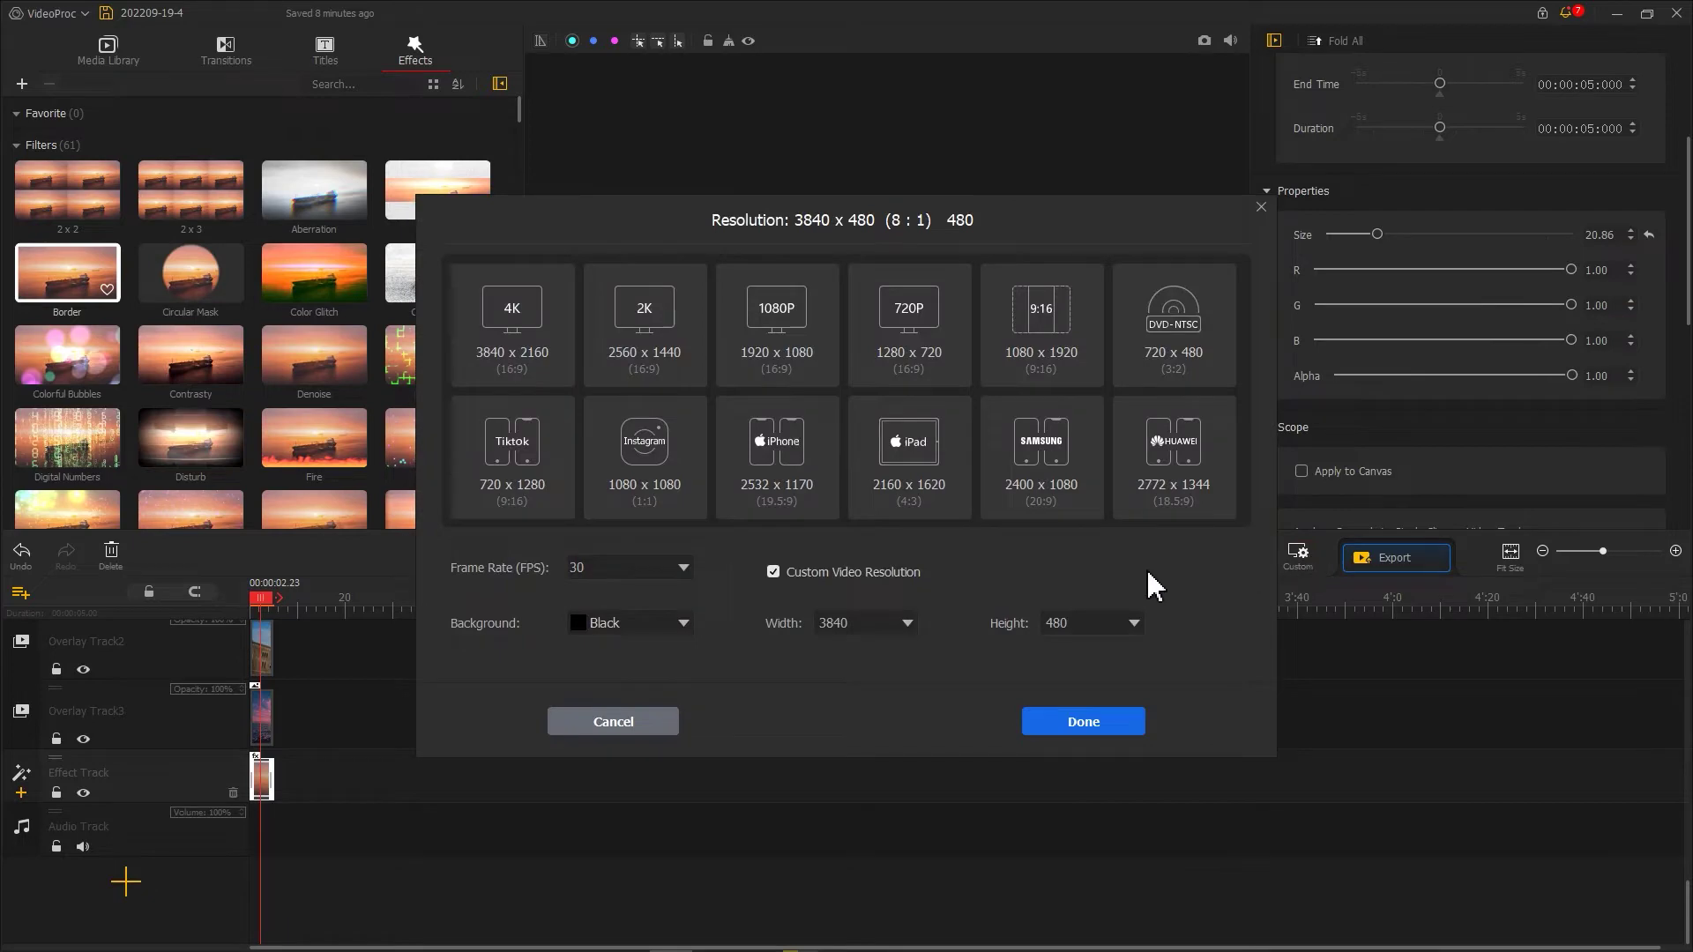
# - Set the canvas background to White and save the strip as snapshot 202209-19-4.png
pyautogui.click(683, 623)
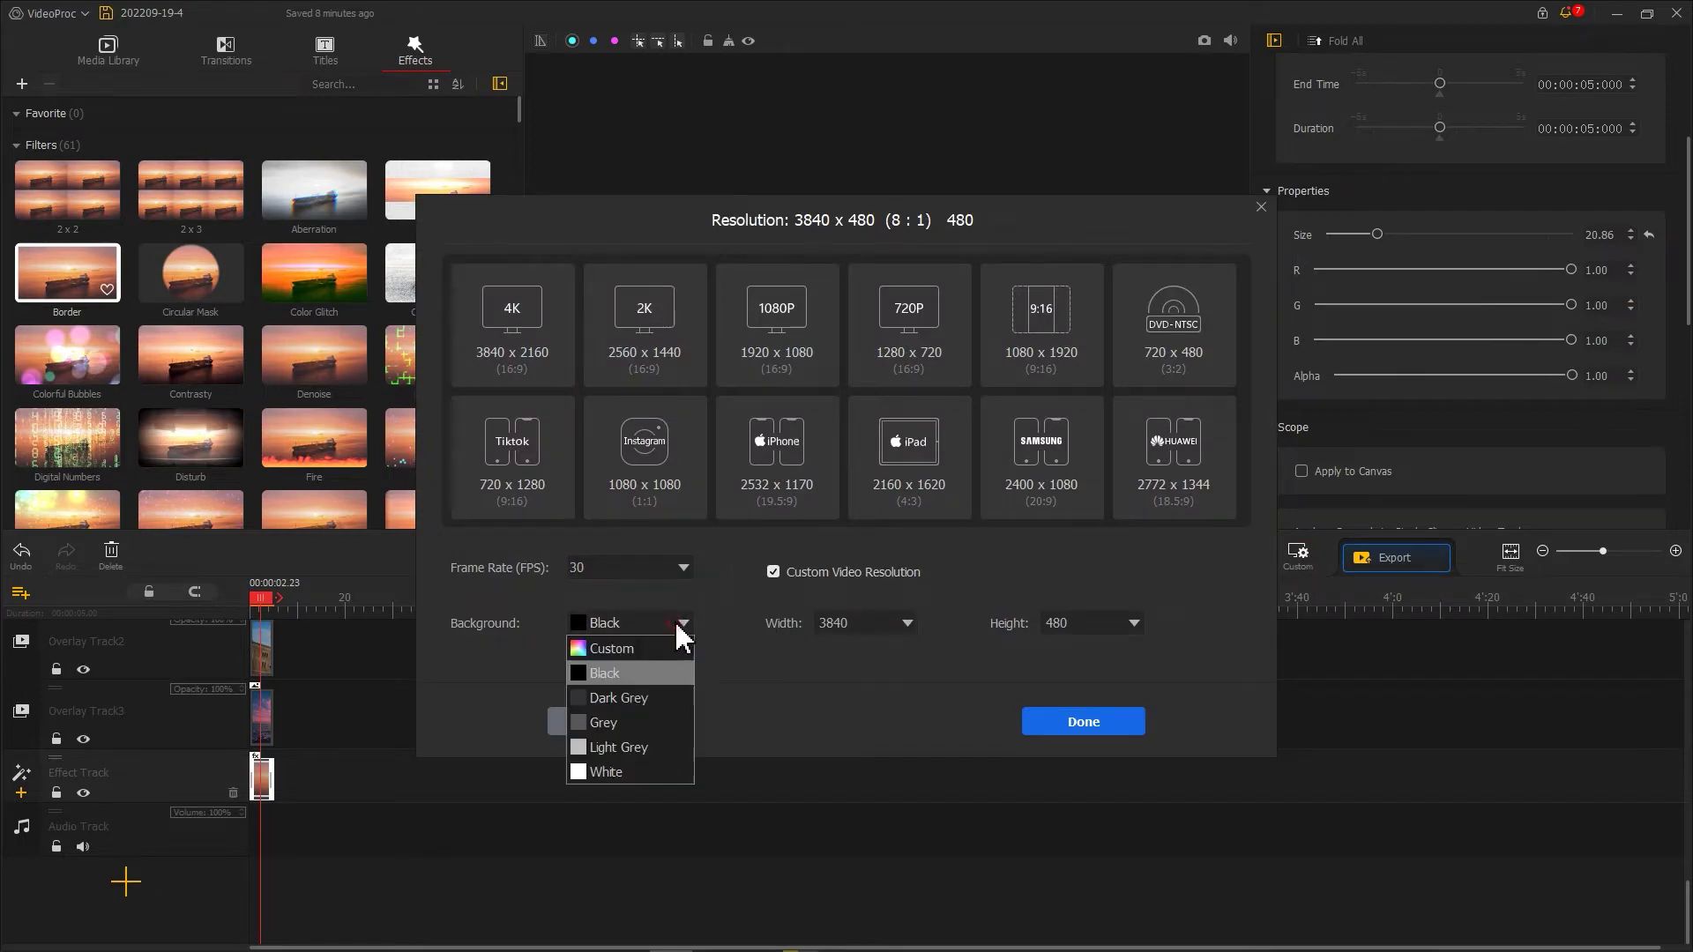
pyautogui.click(635, 769)
pyautogui.click(1082, 723)
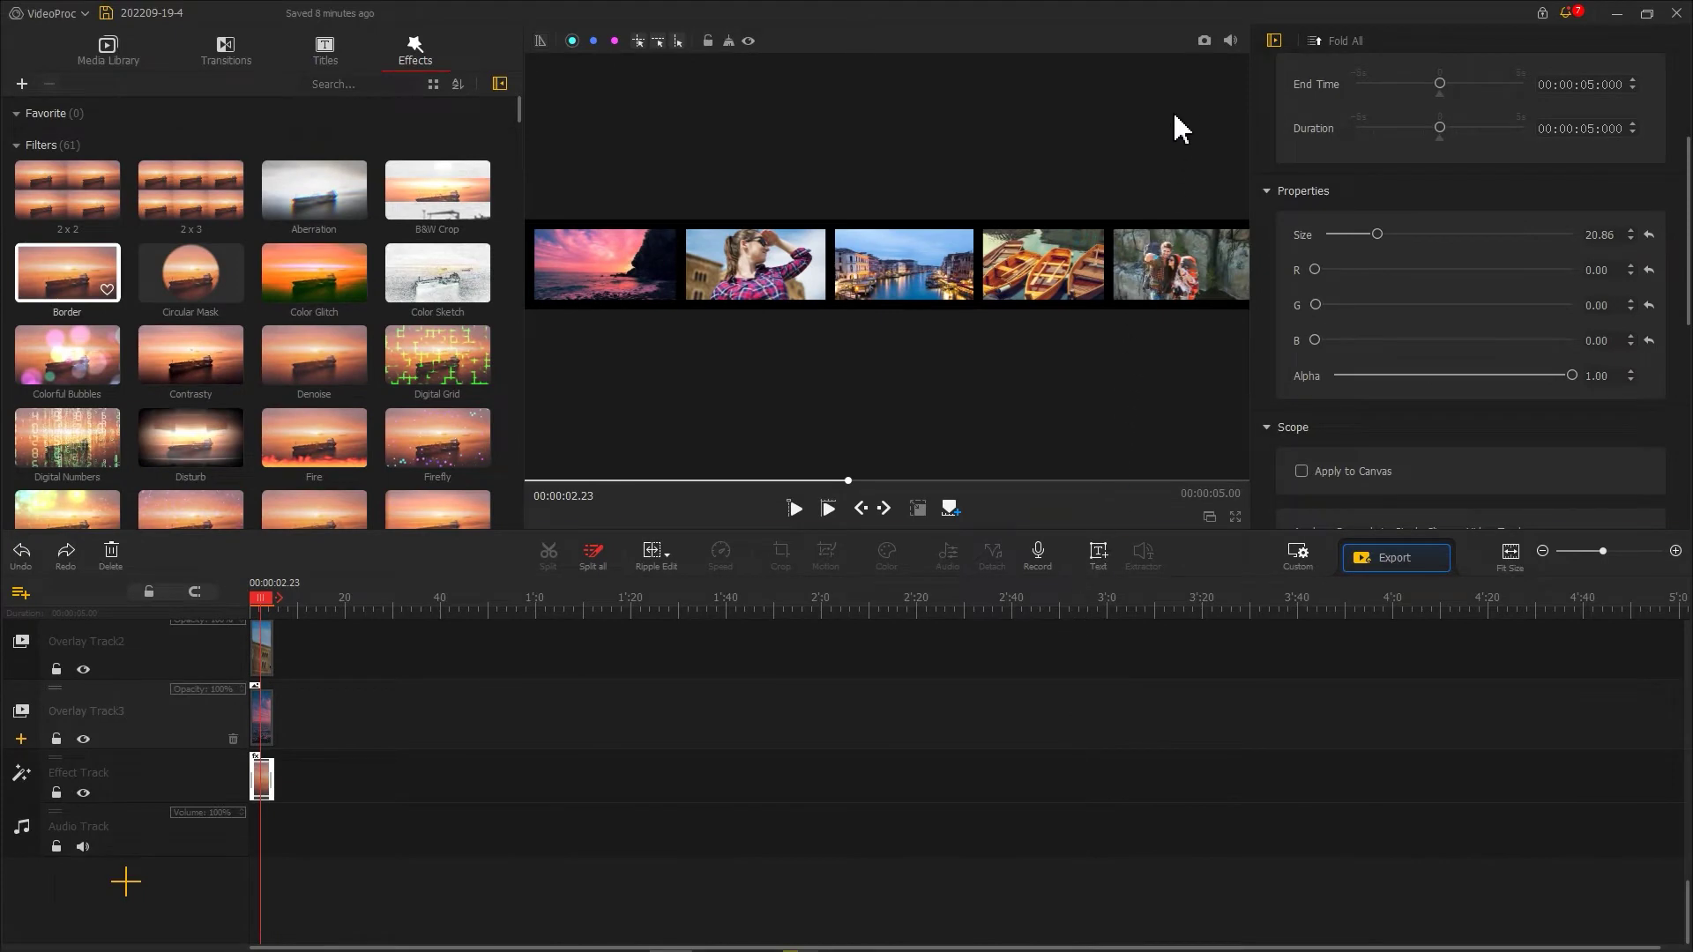
pyautogui.click(1203, 41)
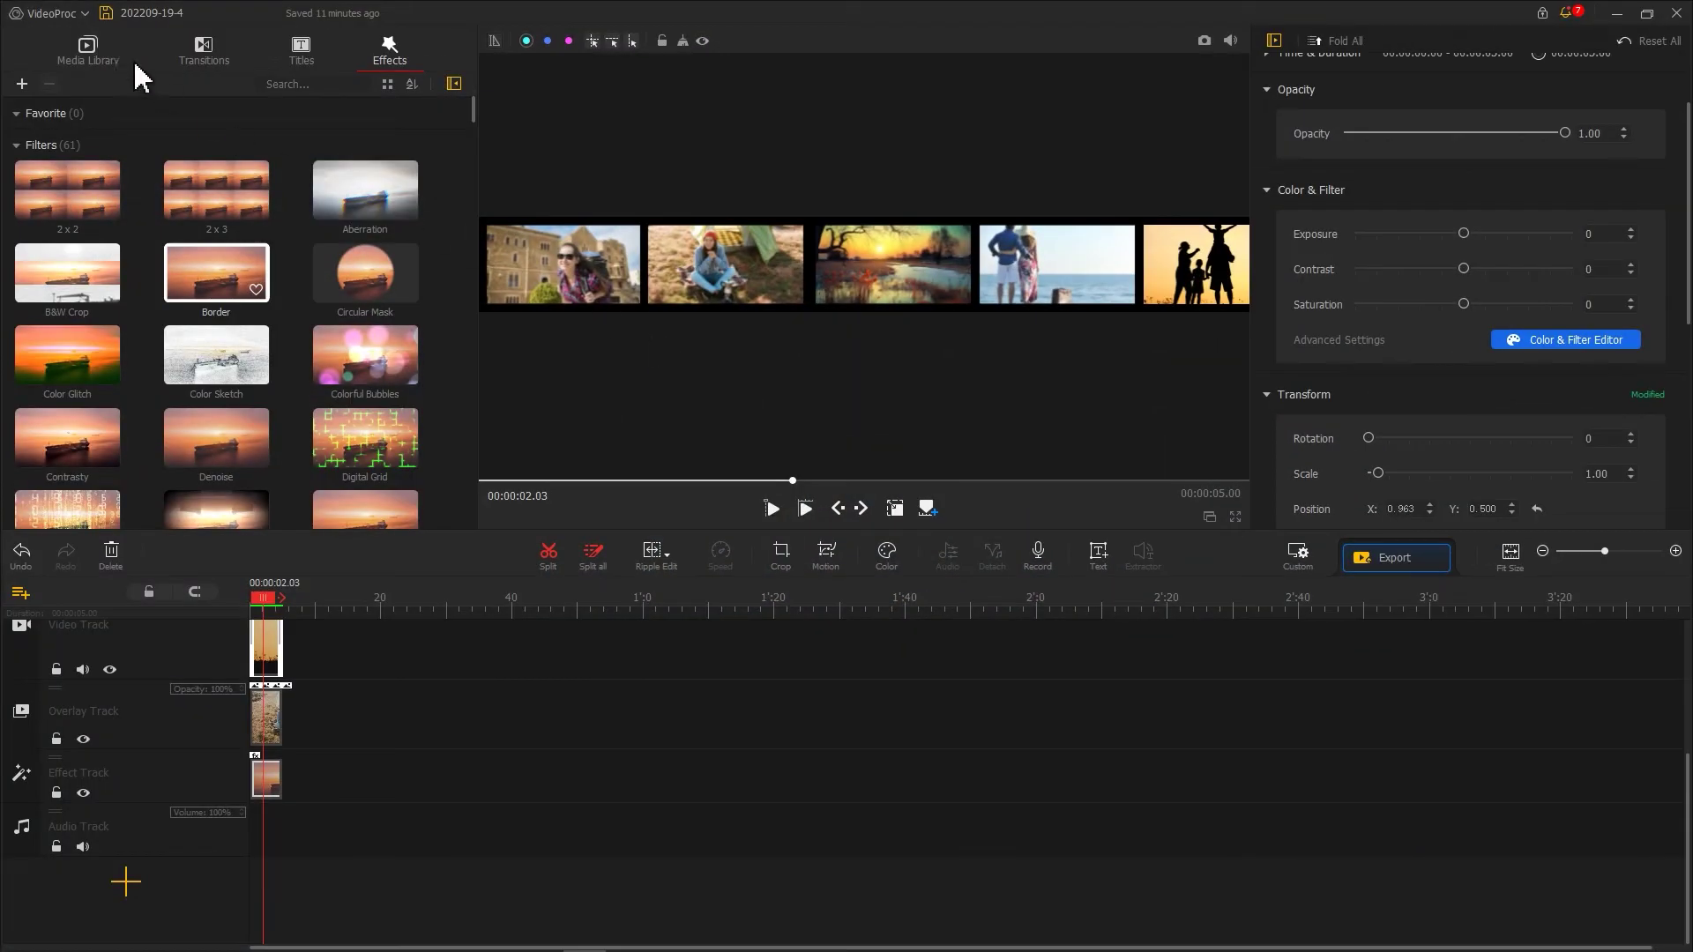
pyautogui.click(51, 12)
# - Create new project 202209-20-1 and import snapshots 202209-19-4 and 202209-19-4_1 into a New list
pyautogui.click(68, 44)
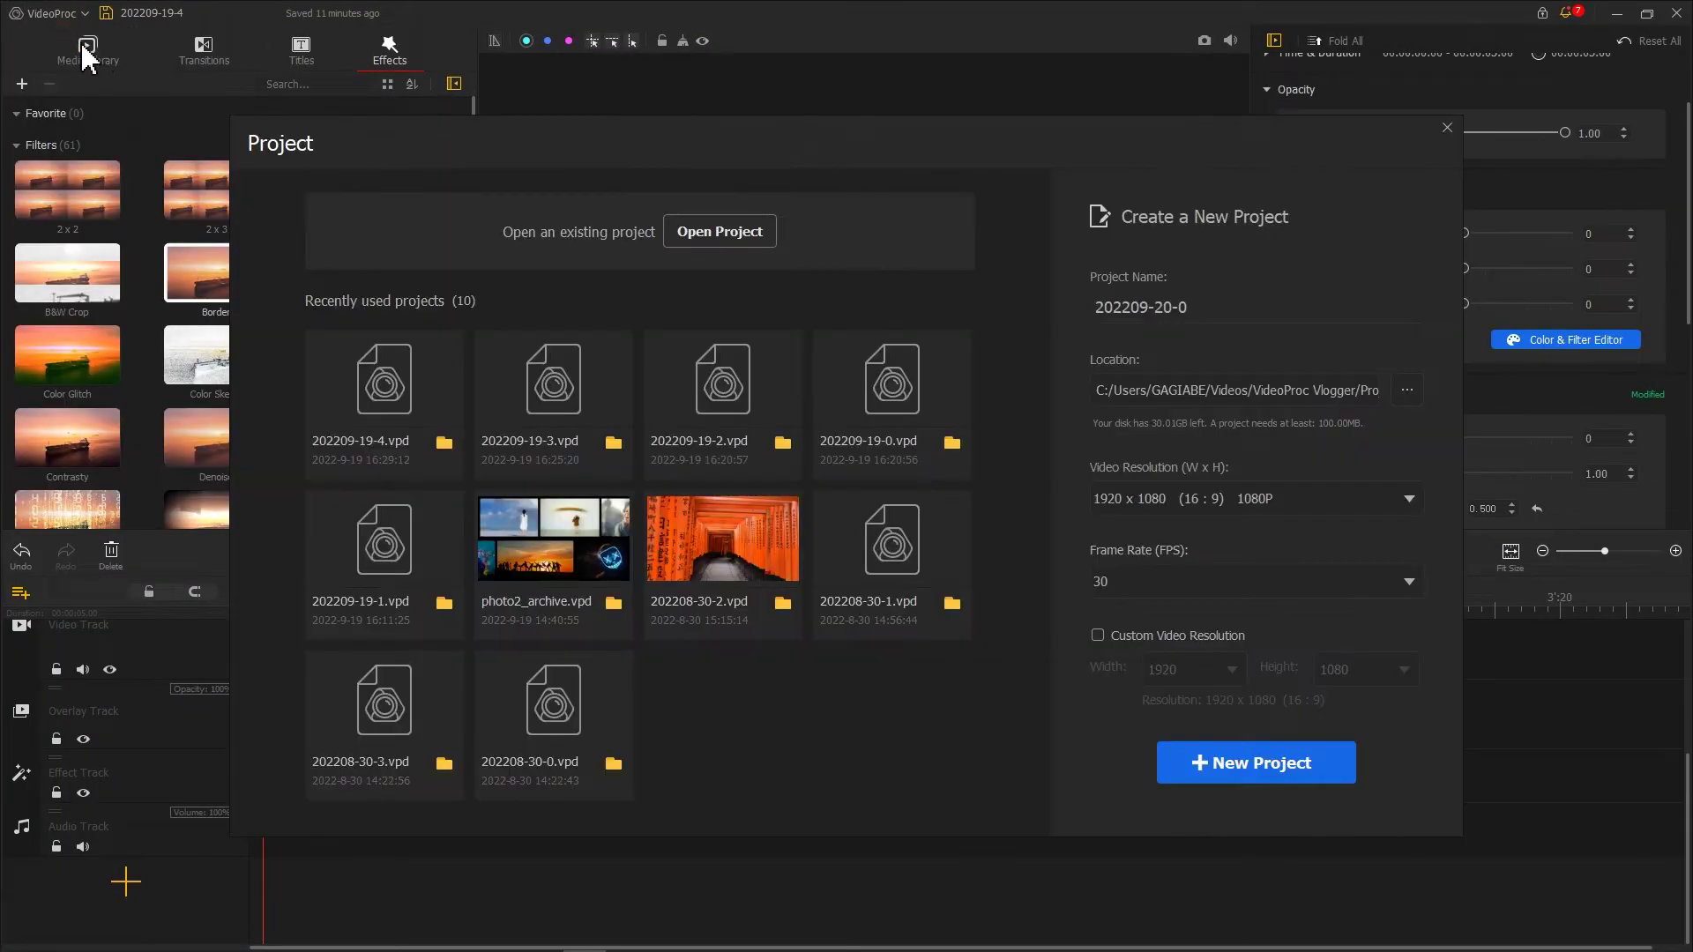
pyautogui.click(1289, 763)
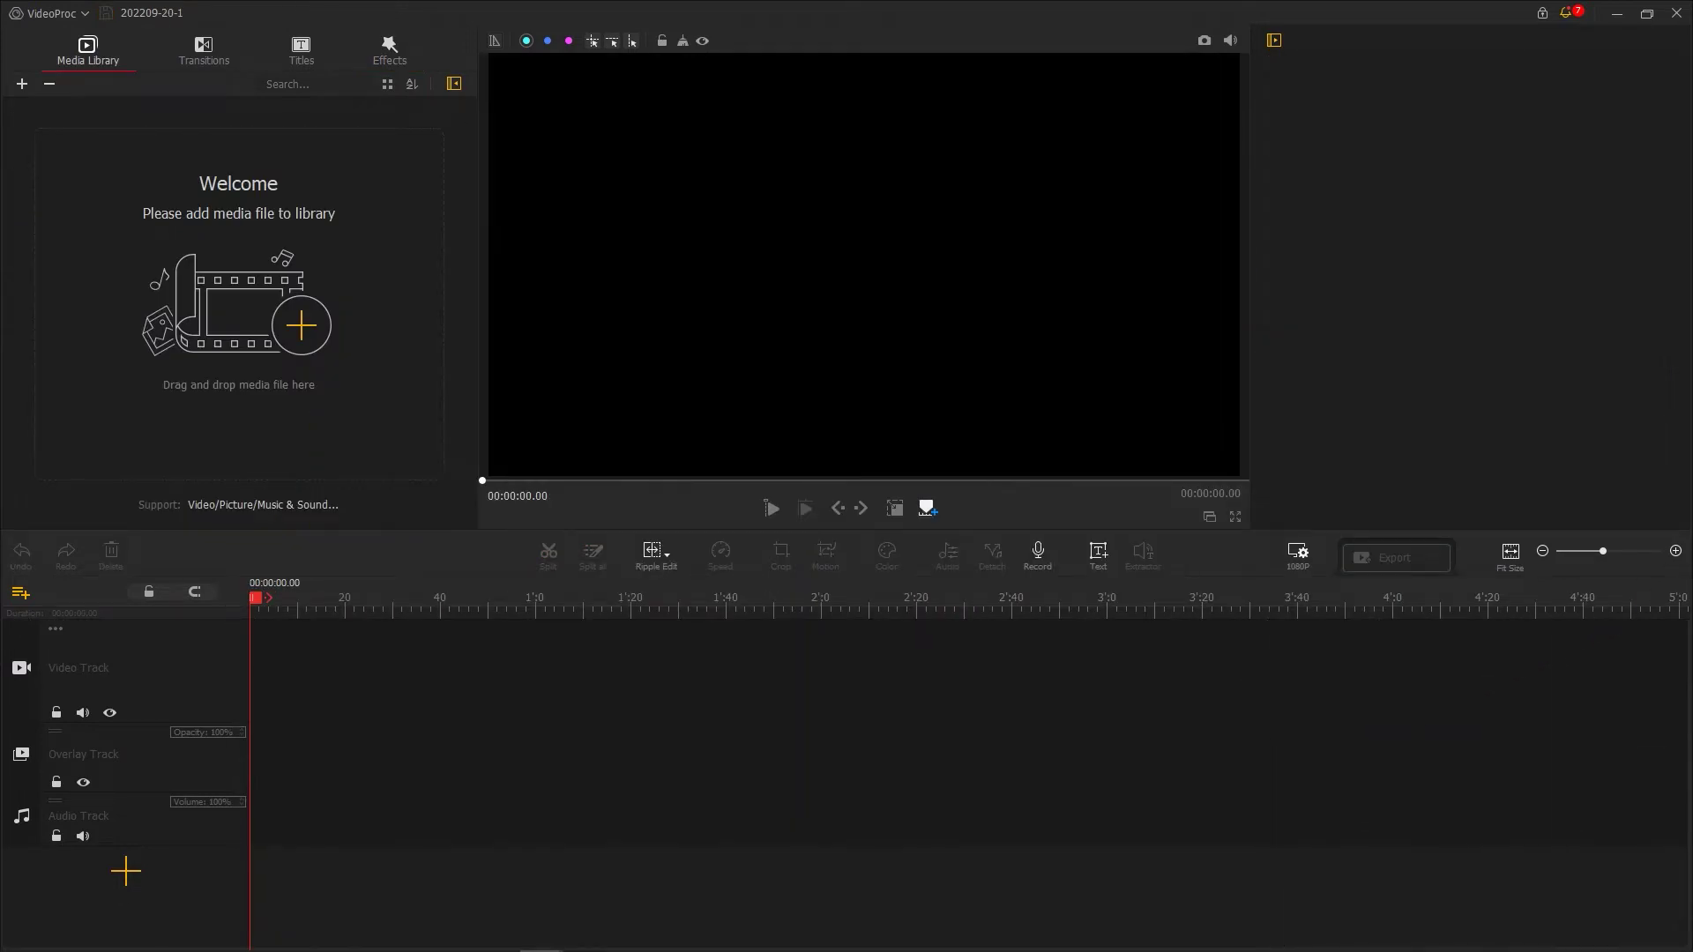
pyautogui.moveTo(1398, 252); pyautogui.dragTo(322, 234)
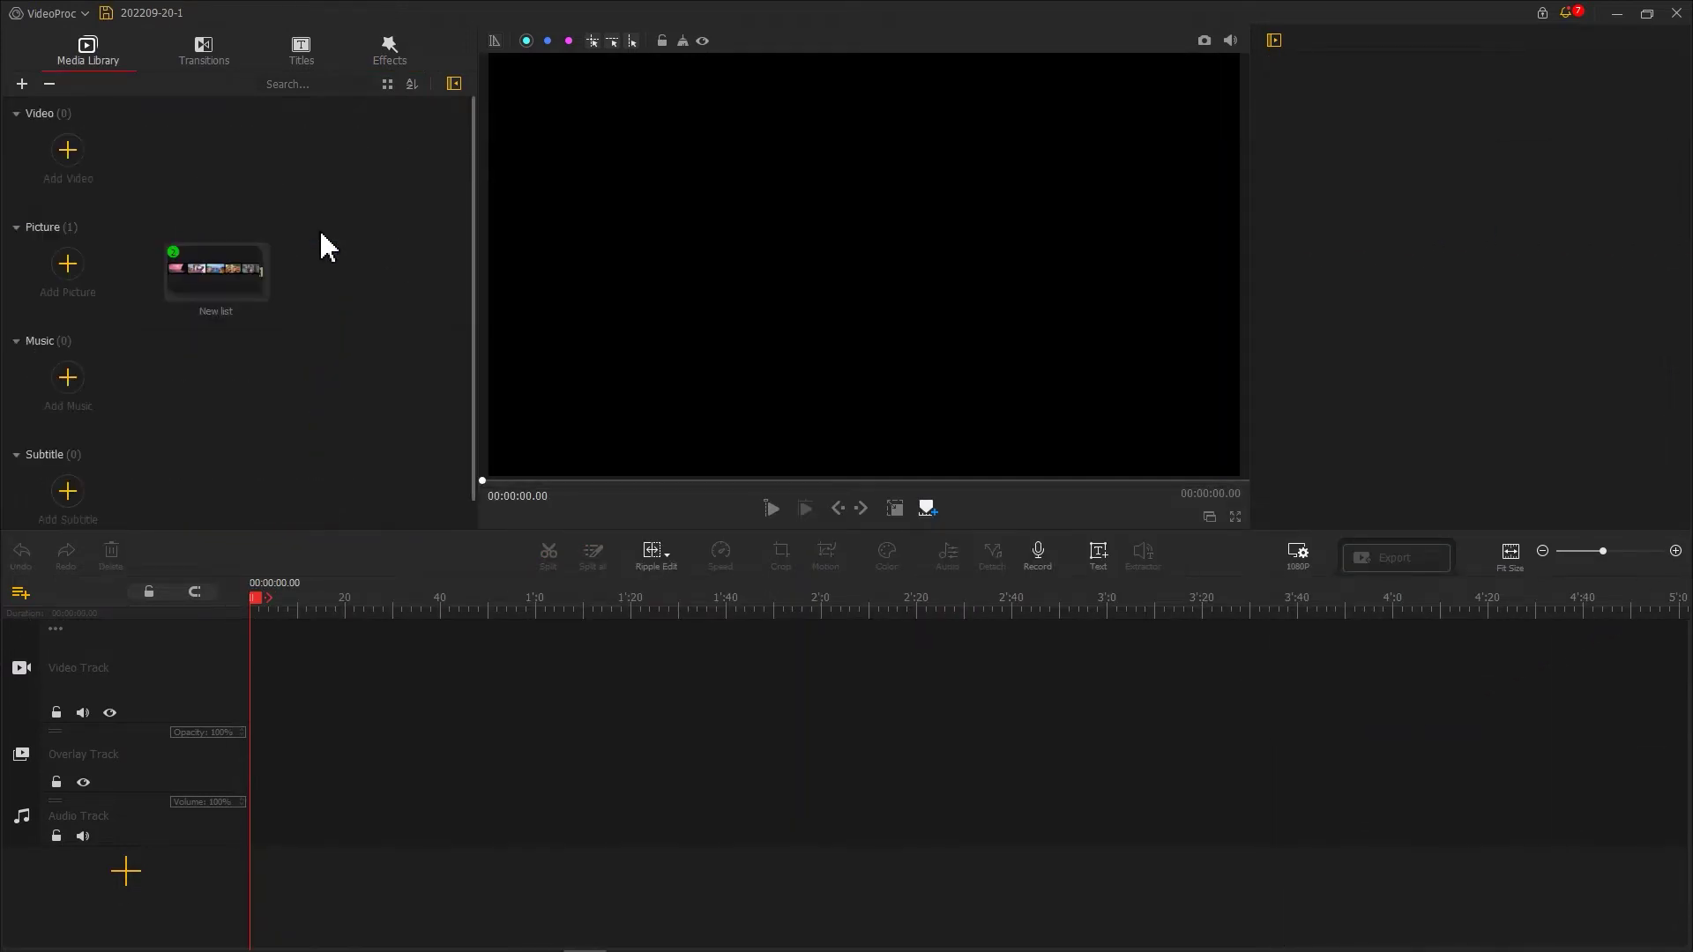
pyautogui.doubleClick(236, 276)
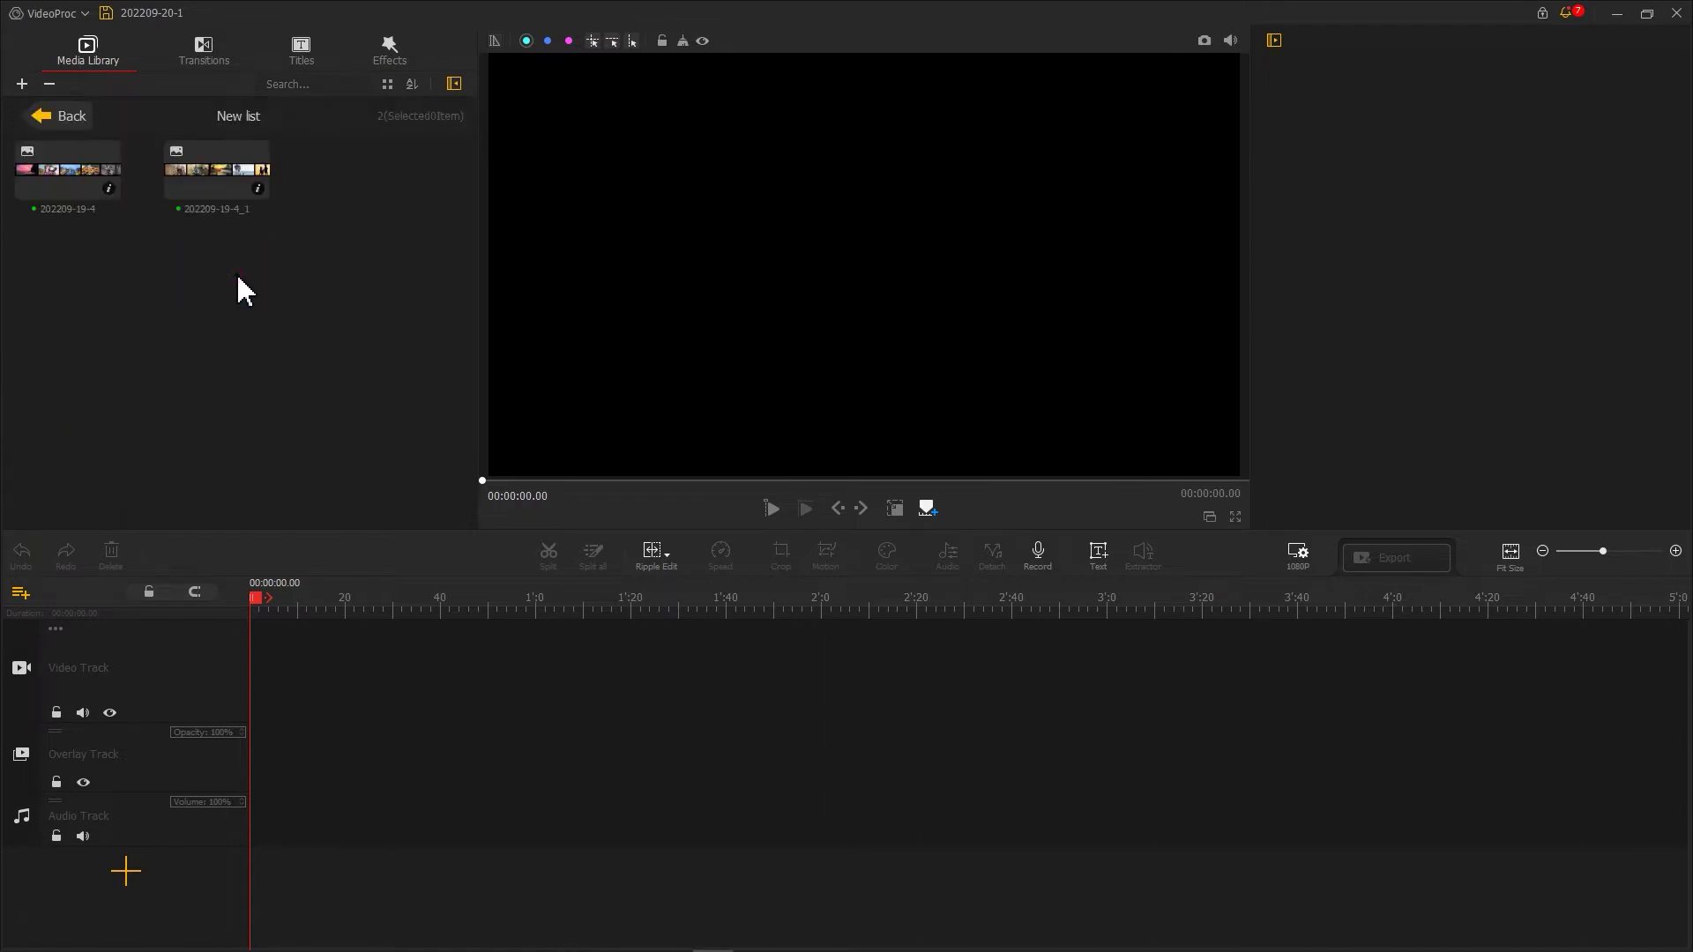
# - Add a second overlay track, place each strip snapshot on its own track, and stretch both to 15 s
pyautogui.click(19, 595)
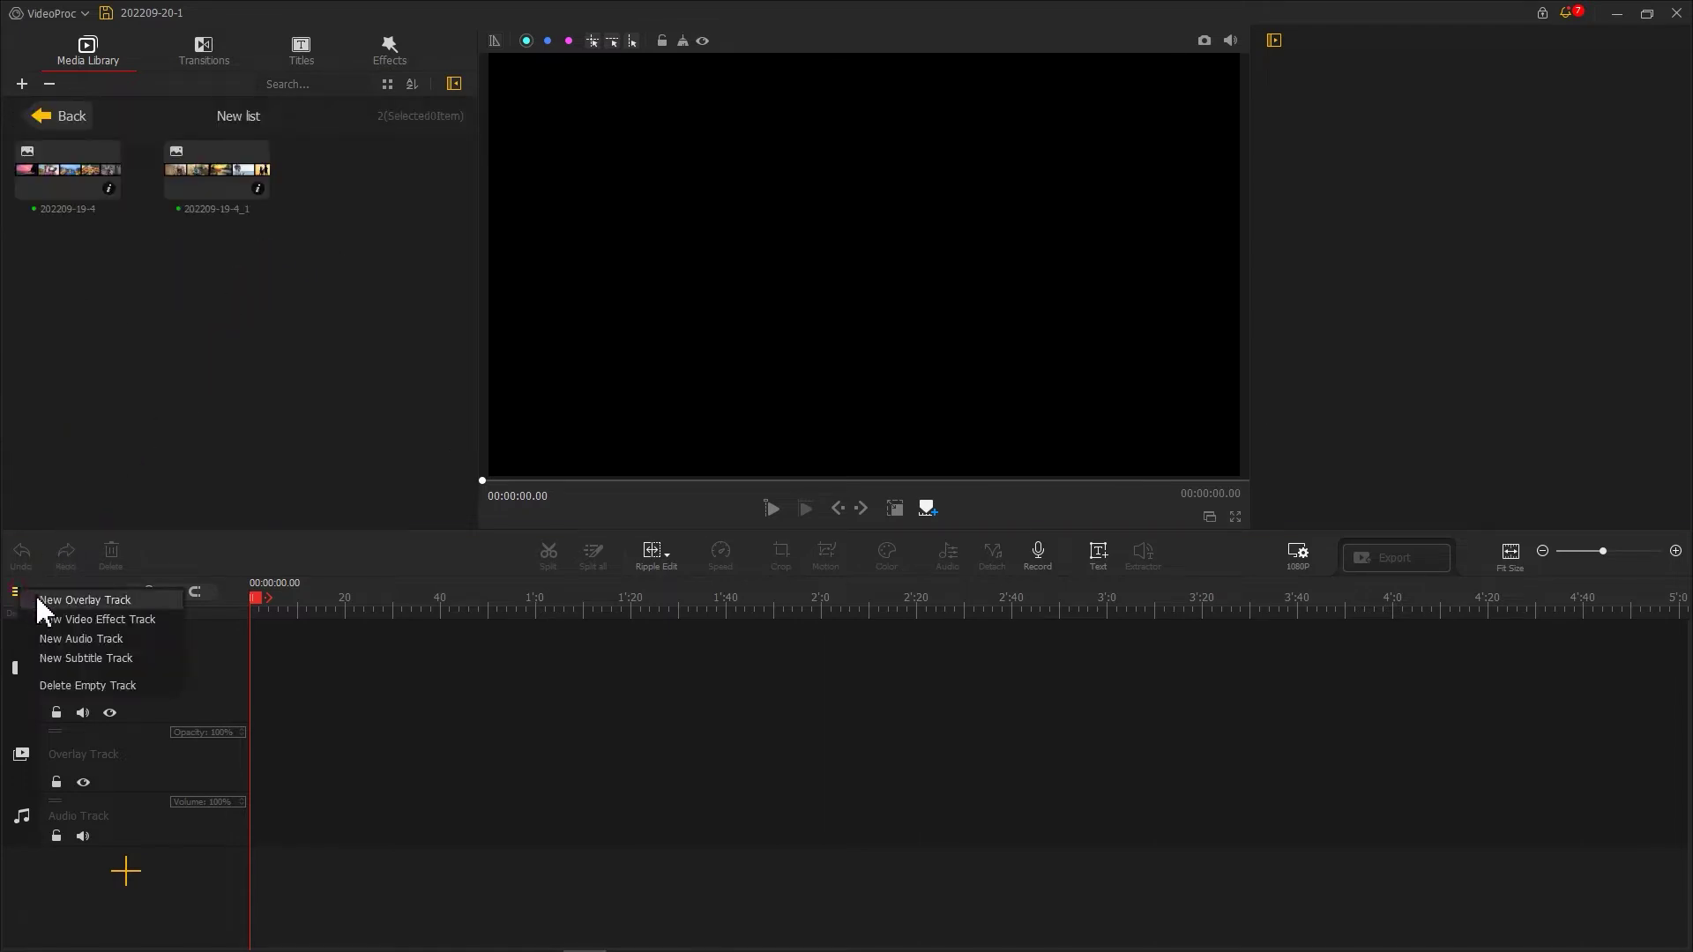
pyautogui.click(44, 600)
pyautogui.moveTo(67, 175); pyautogui.dragTo(258, 705)
pyautogui.moveTo(216, 173); pyautogui.dragTo(265, 774)
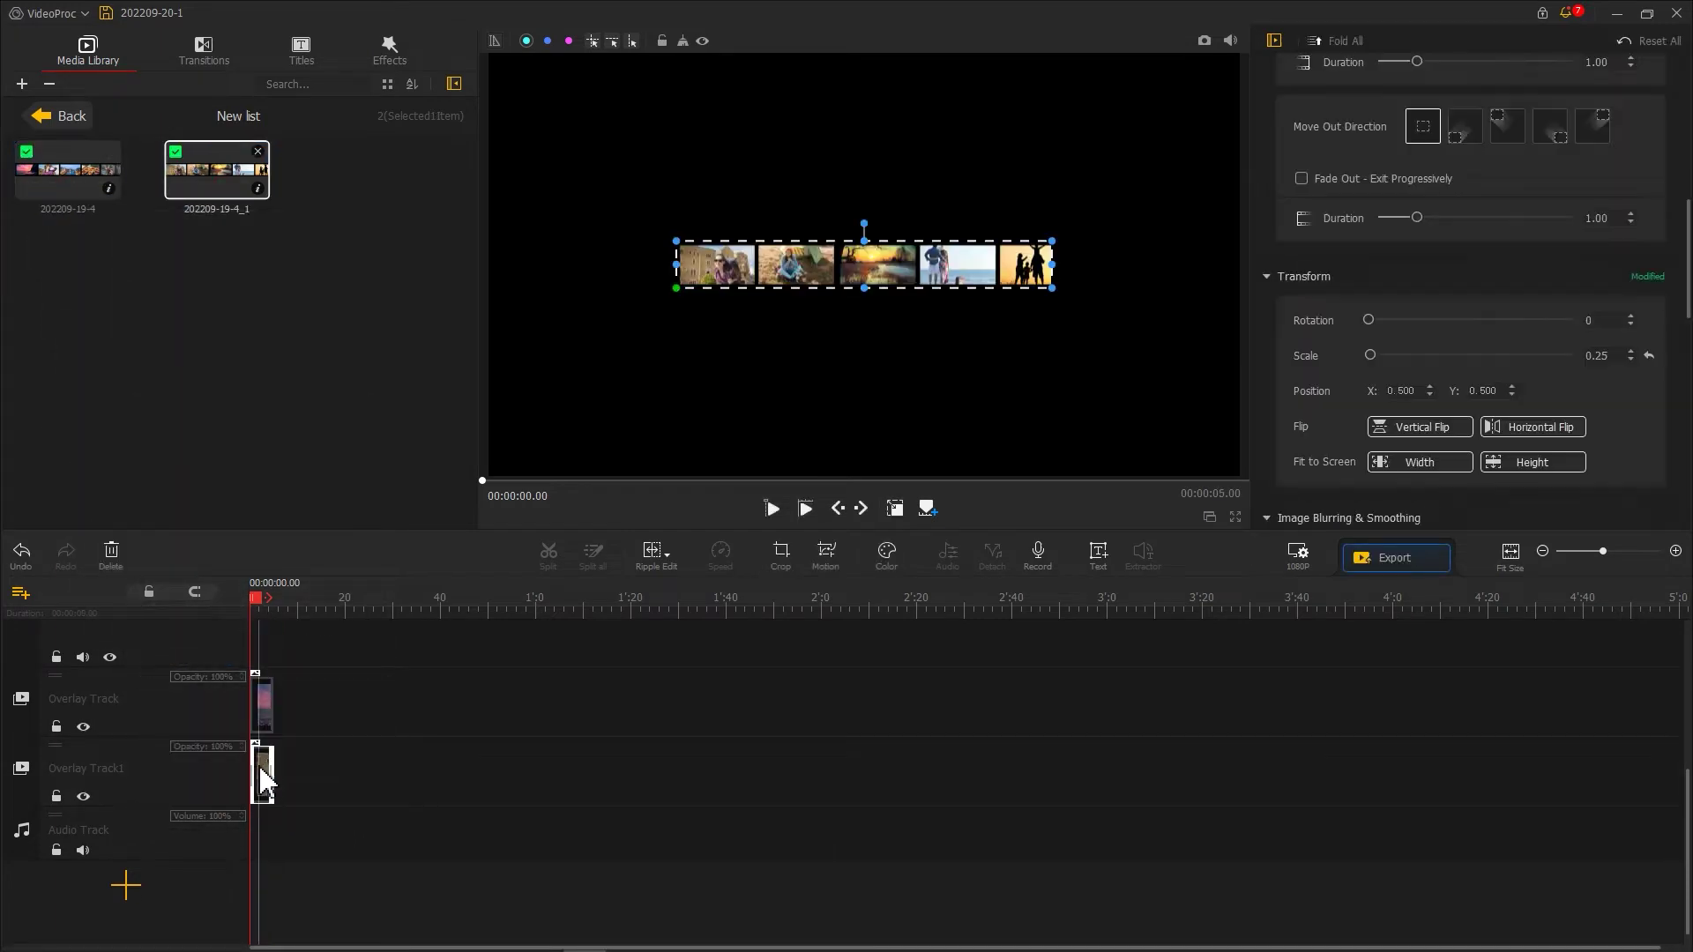
pyautogui.moveTo(299, 608); pyautogui.dragTo(733, 629)
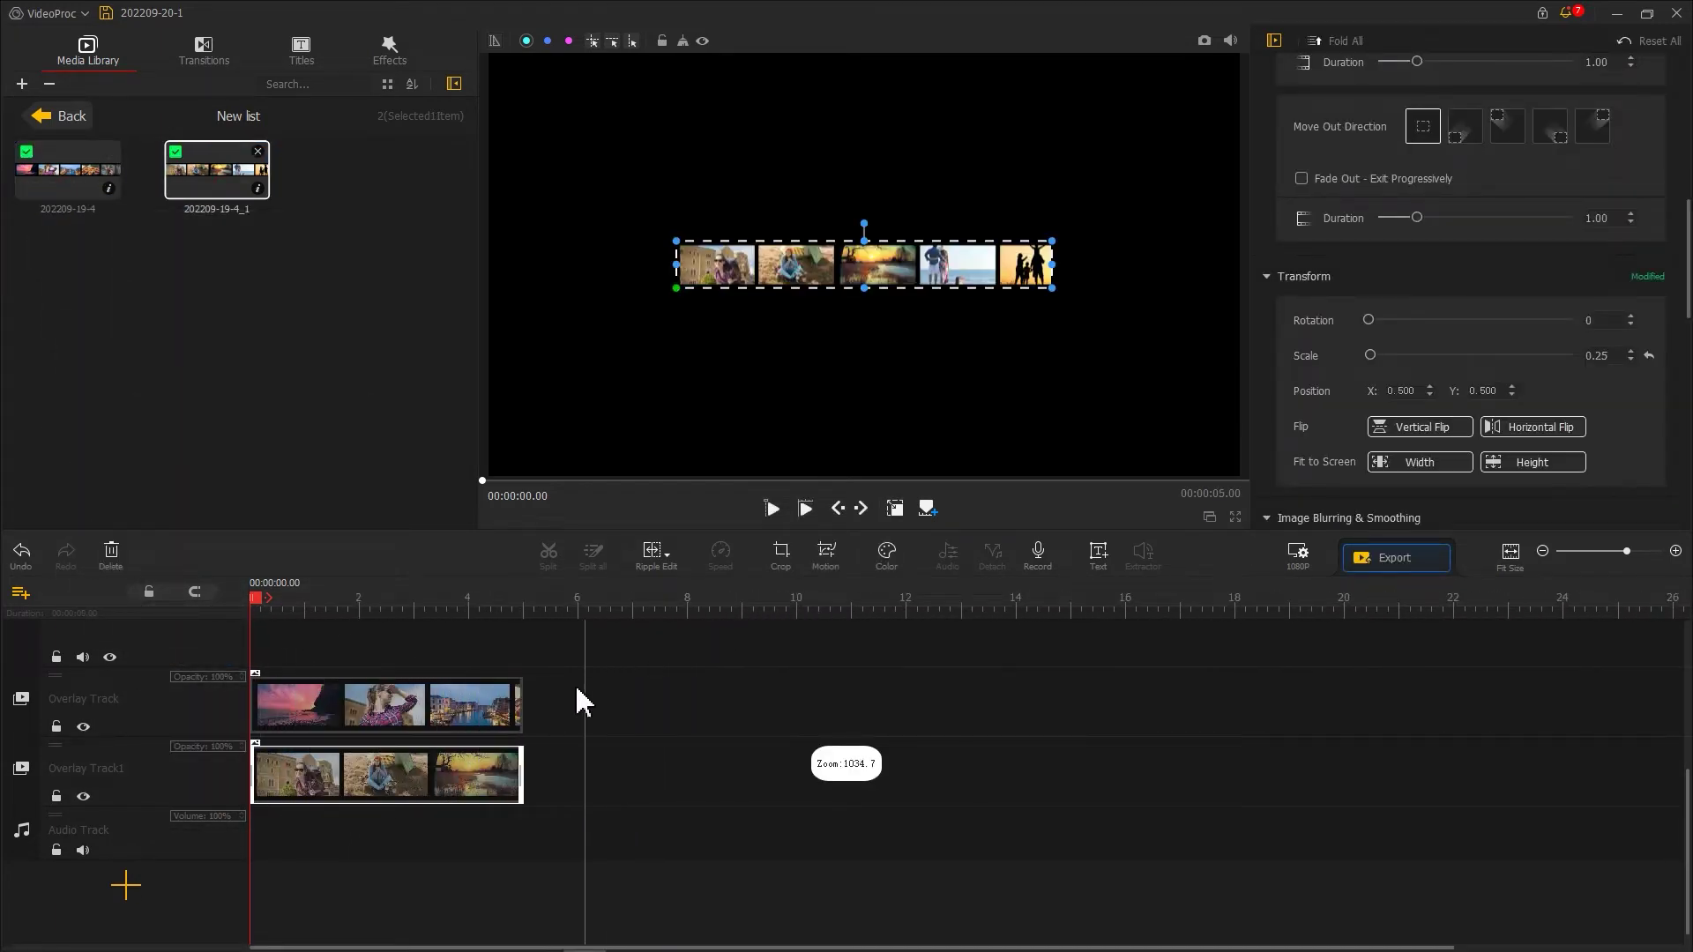
pyautogui.moveTo(526, 705); pyautogui.dragTo(1070, 689)
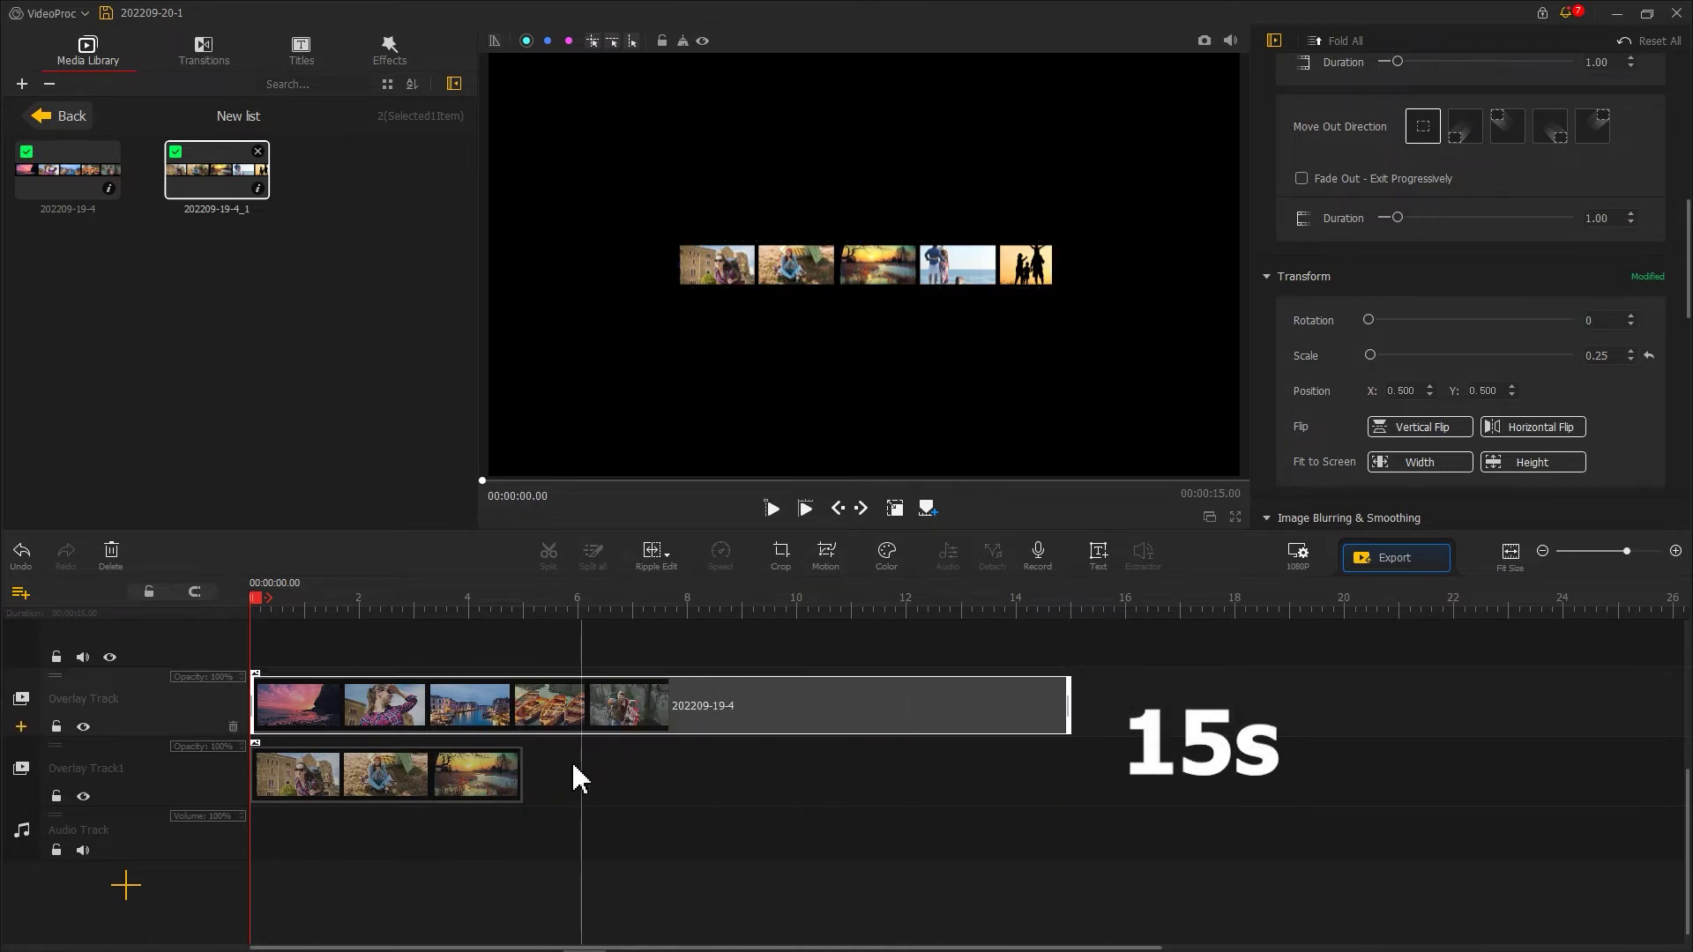
pyautogui.moveTo(524, 774); pyautogui.dragTo(1068, 760)
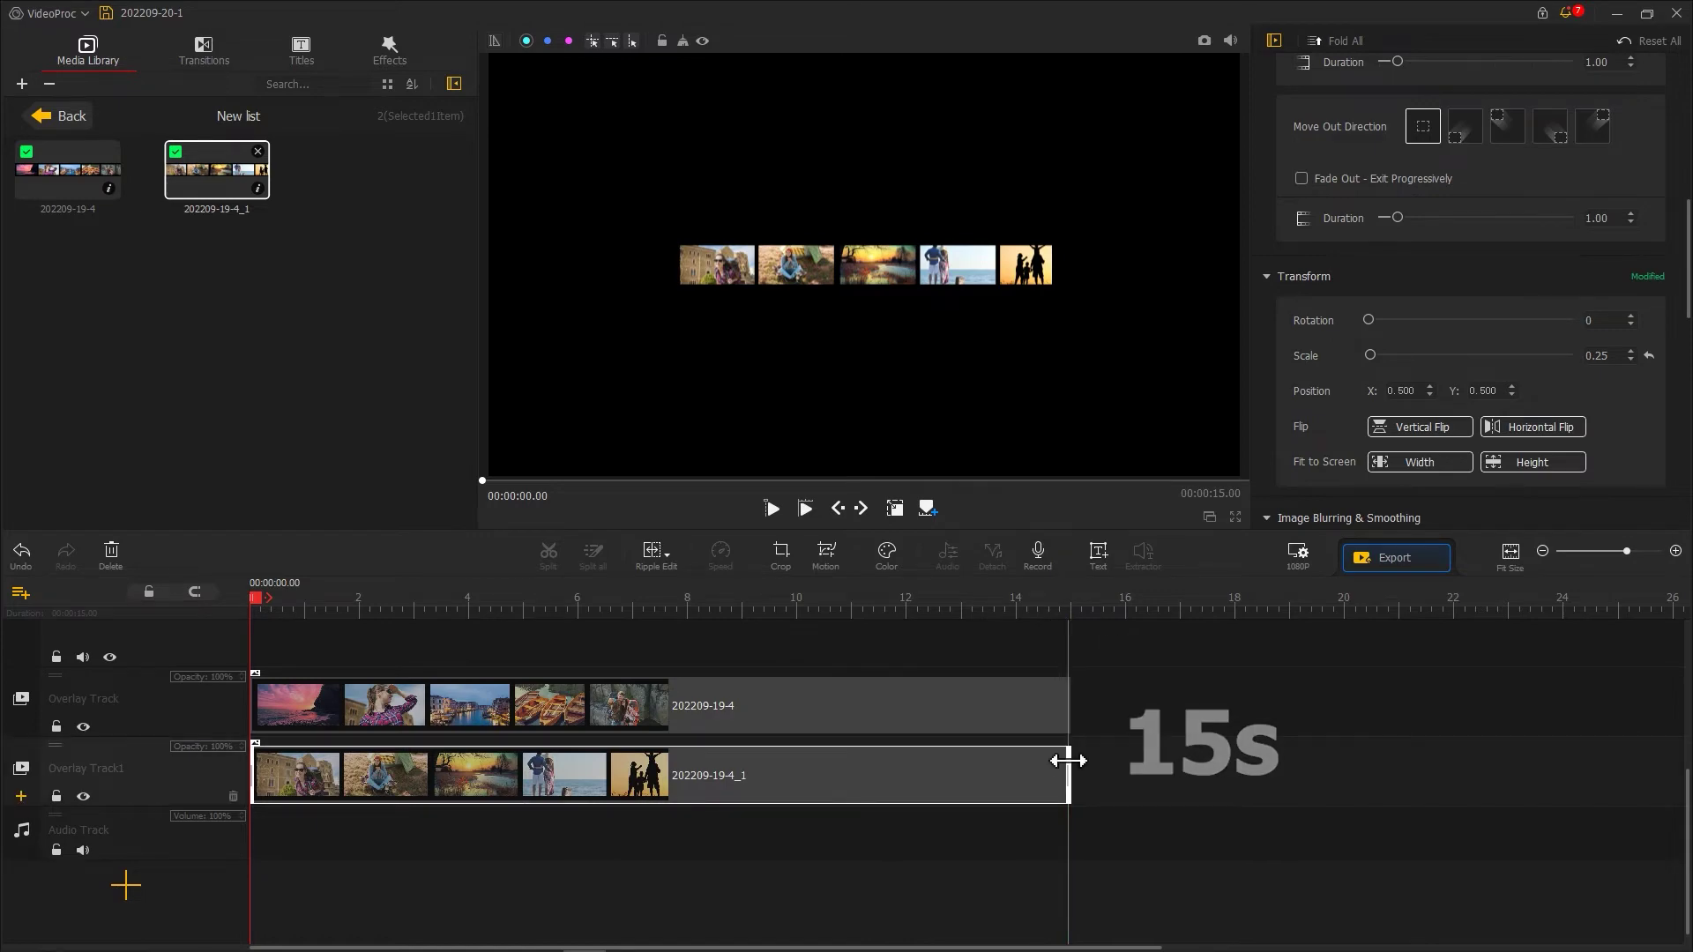
pyautogui.click(646, 696)
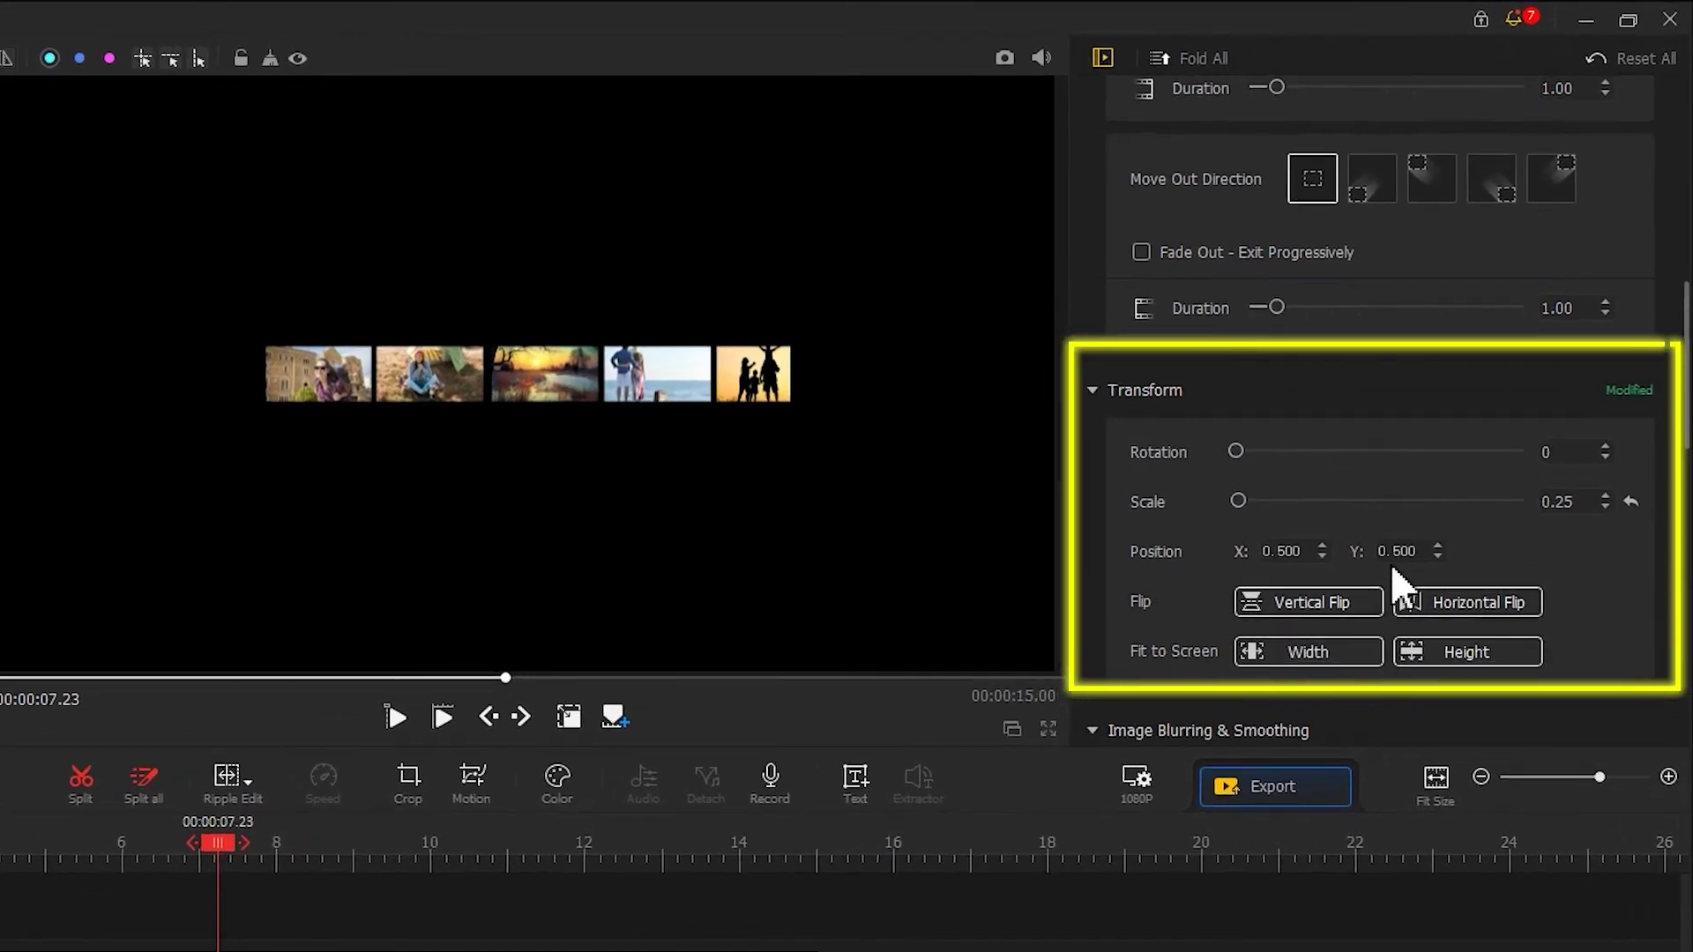
# - Set the Transform Scale of both strip clips to 5.1
pyautogui.moveTo(1585, 503); pyautogui.dragTo(1527, 501)
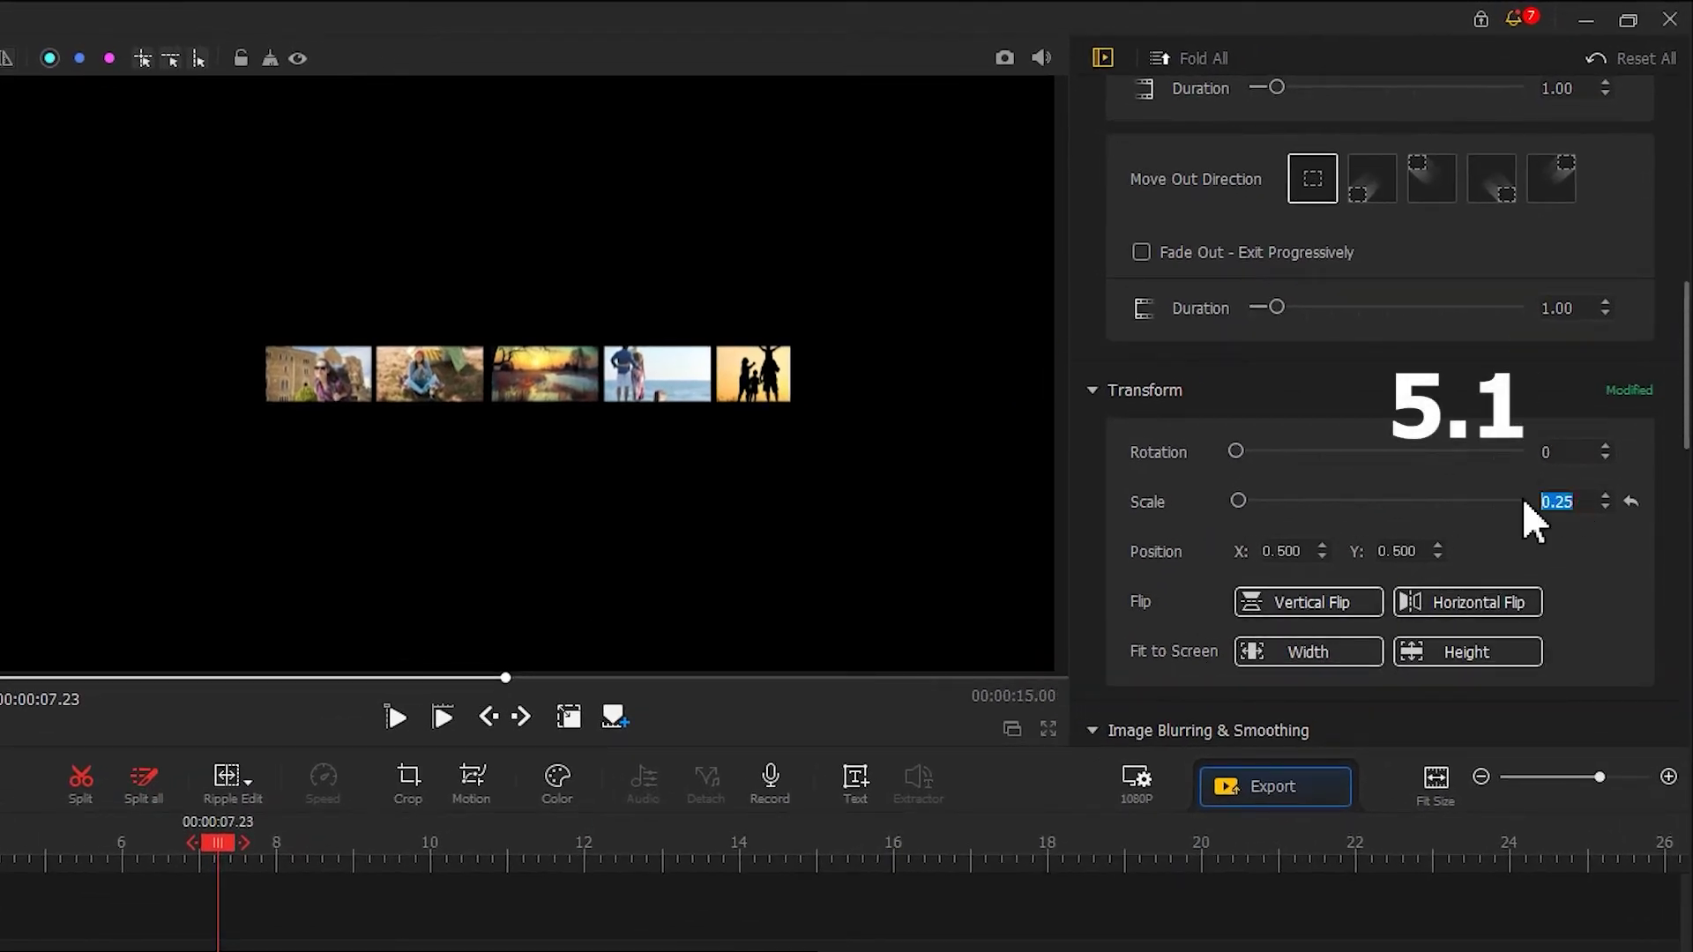
pyautogui.write('5.1')
pyautogui.press('Return')
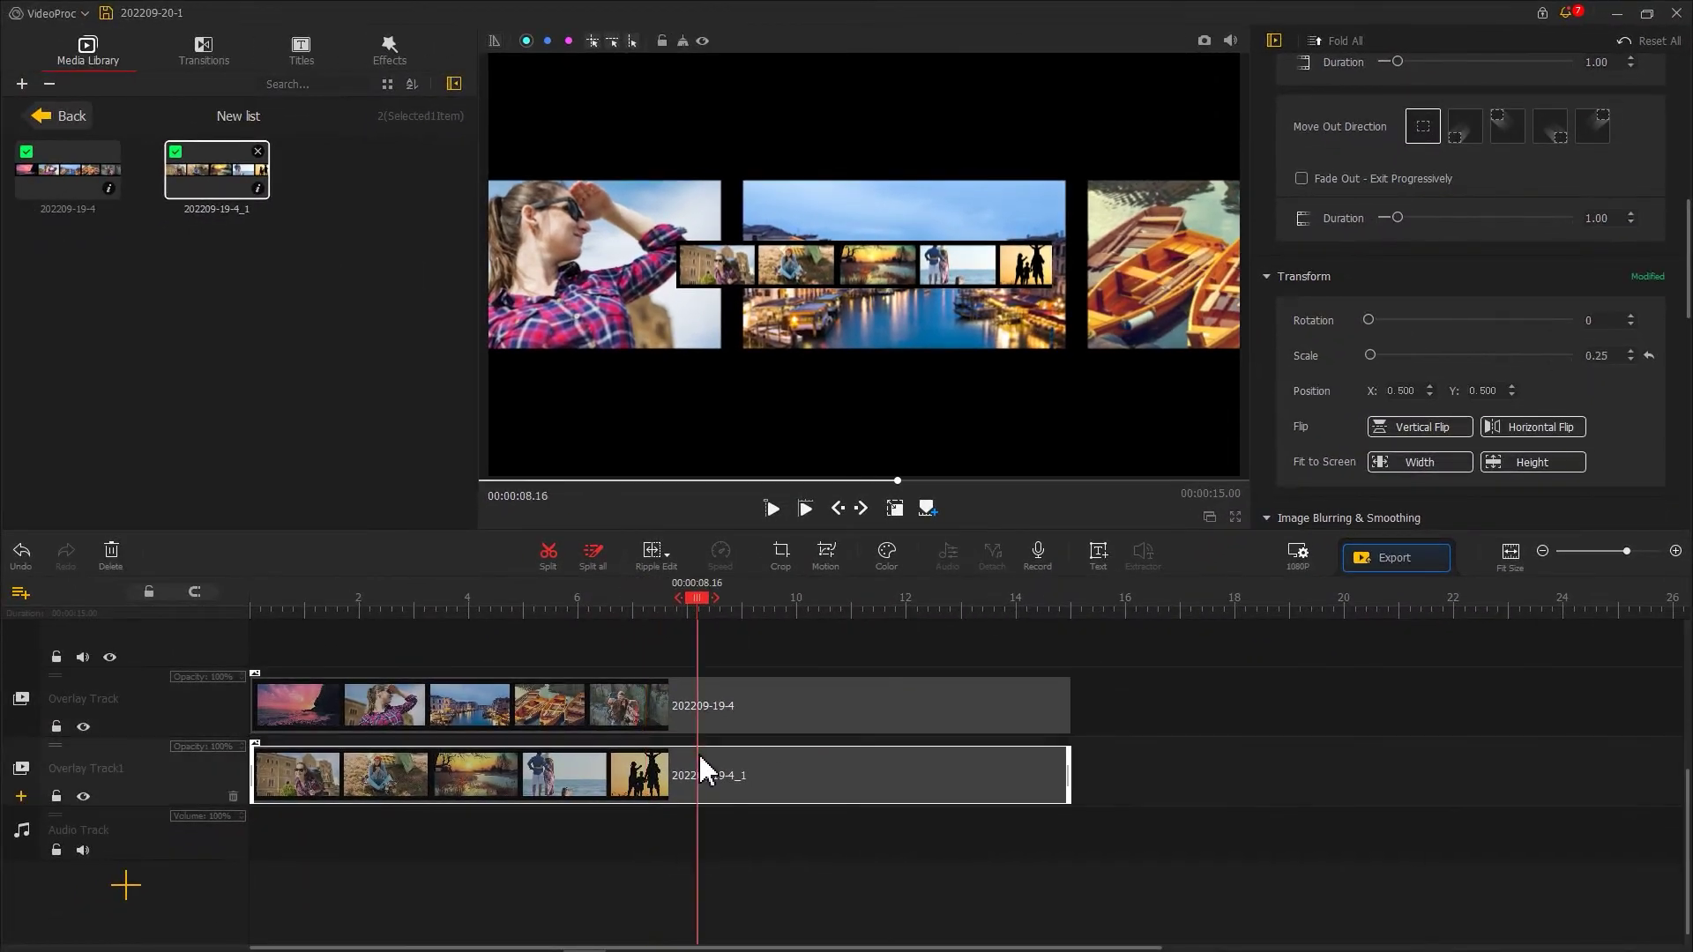
pyautogui.press('Return')
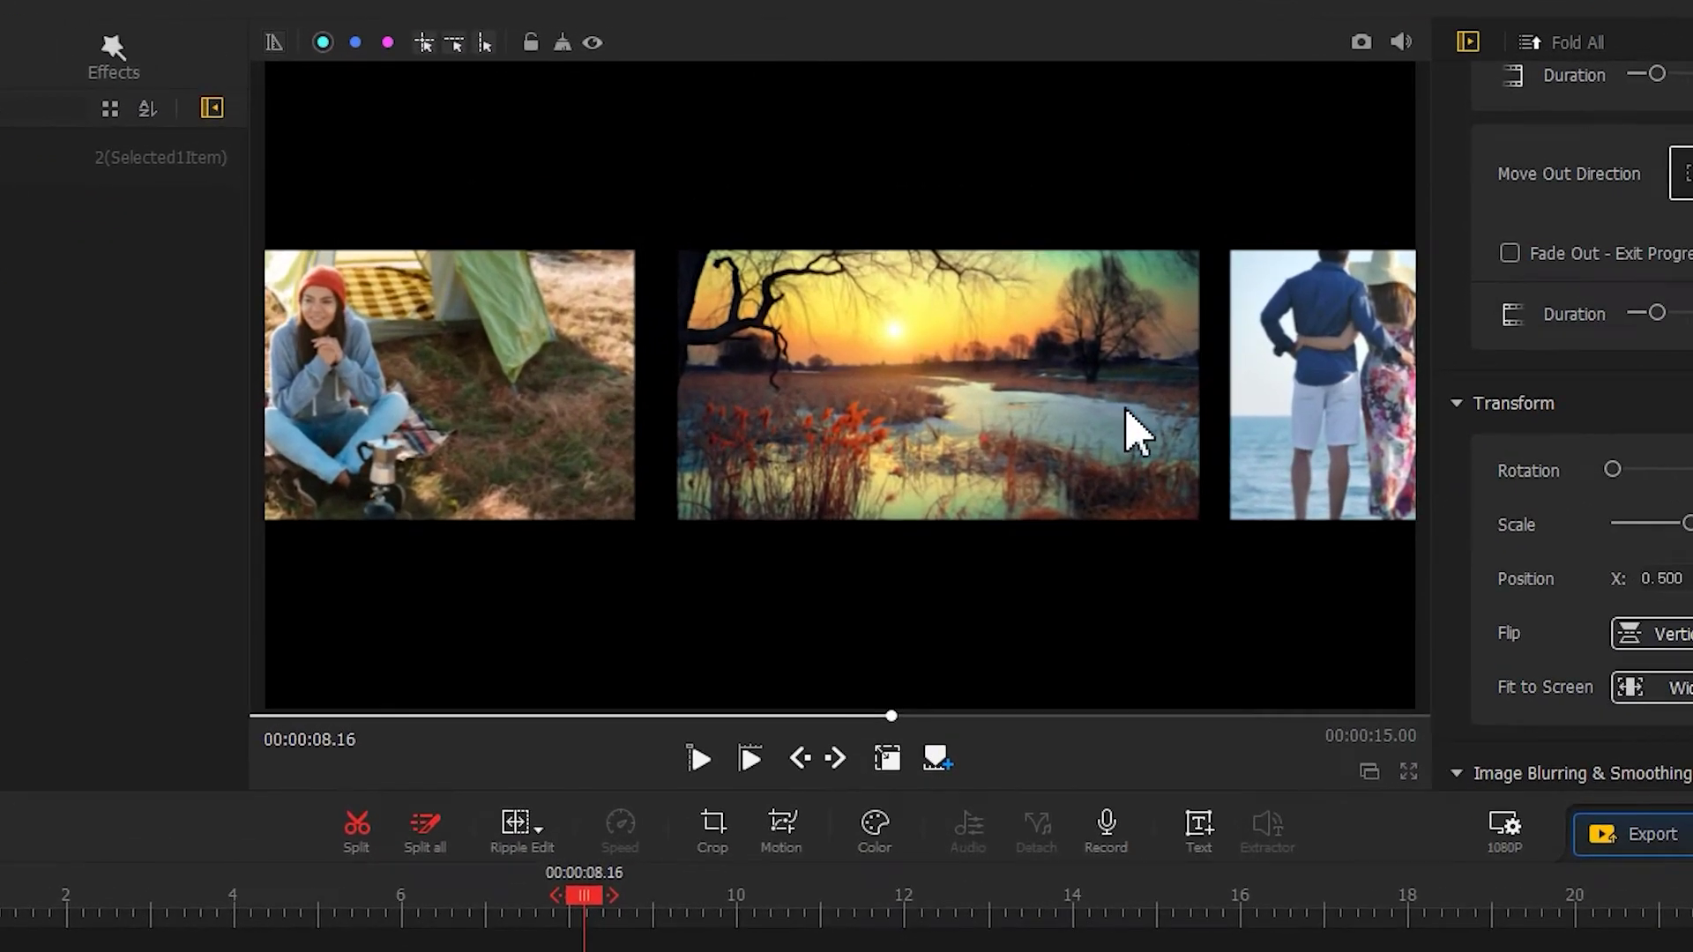
# - Stack the strips as top and bottom rows, top shifted right and bottom shifted left
pyautogui.click(1087, 344)
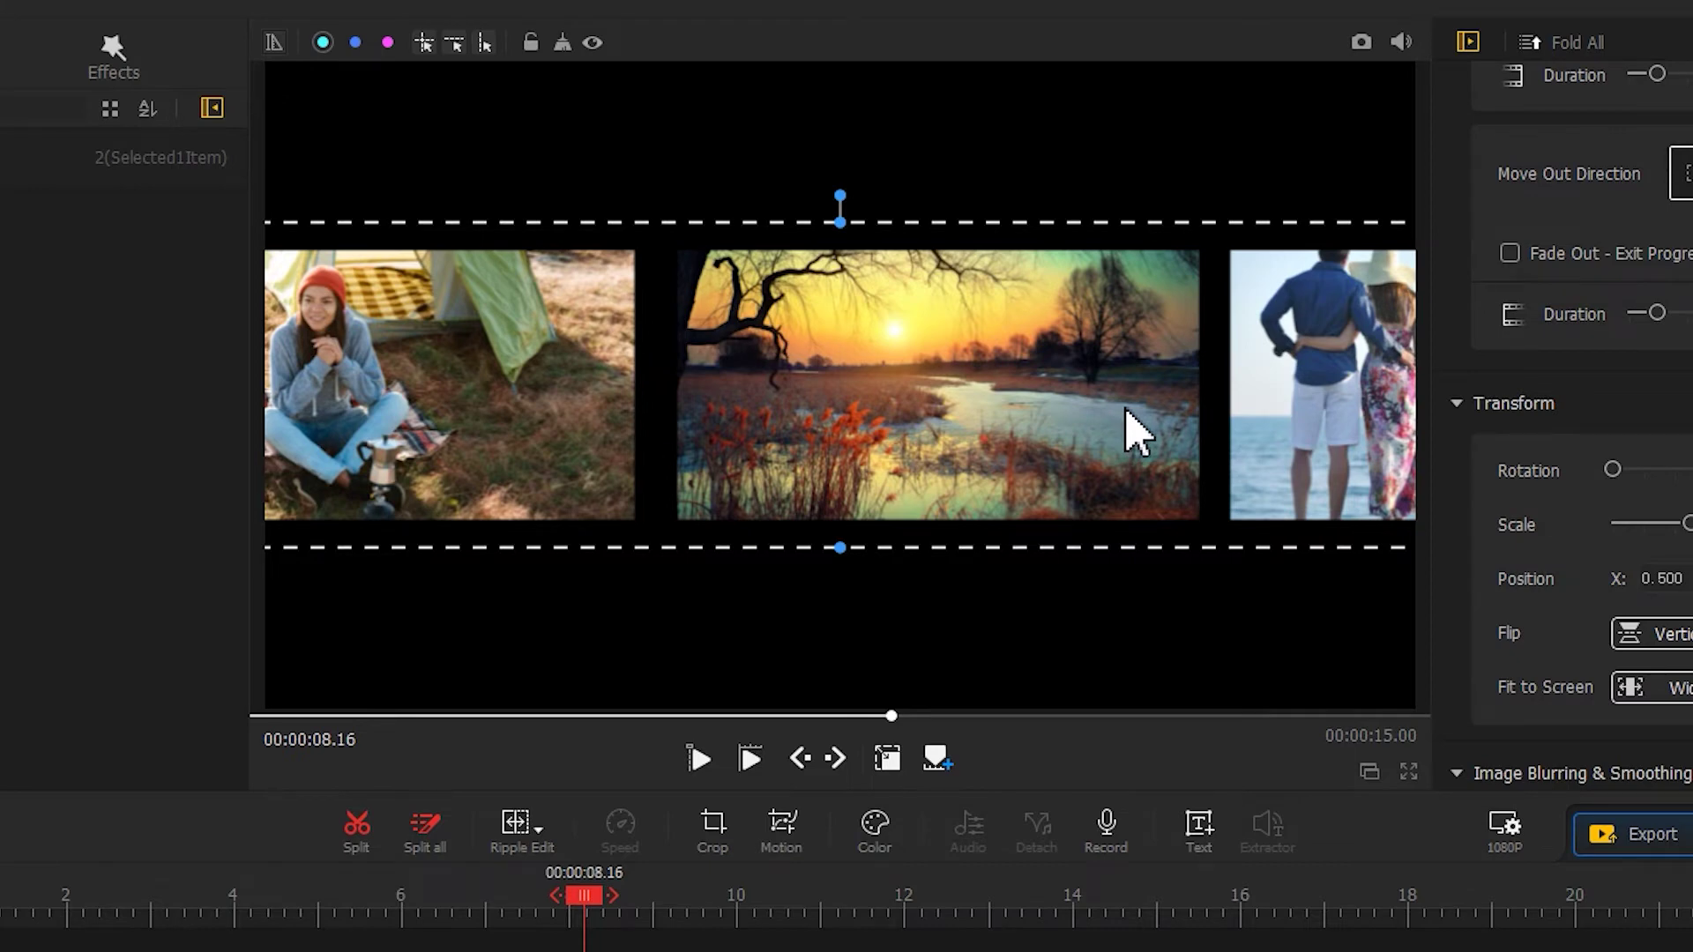
pyautogui.moveTo(1138, 432); pyautogui.dragTo(1058, 196)
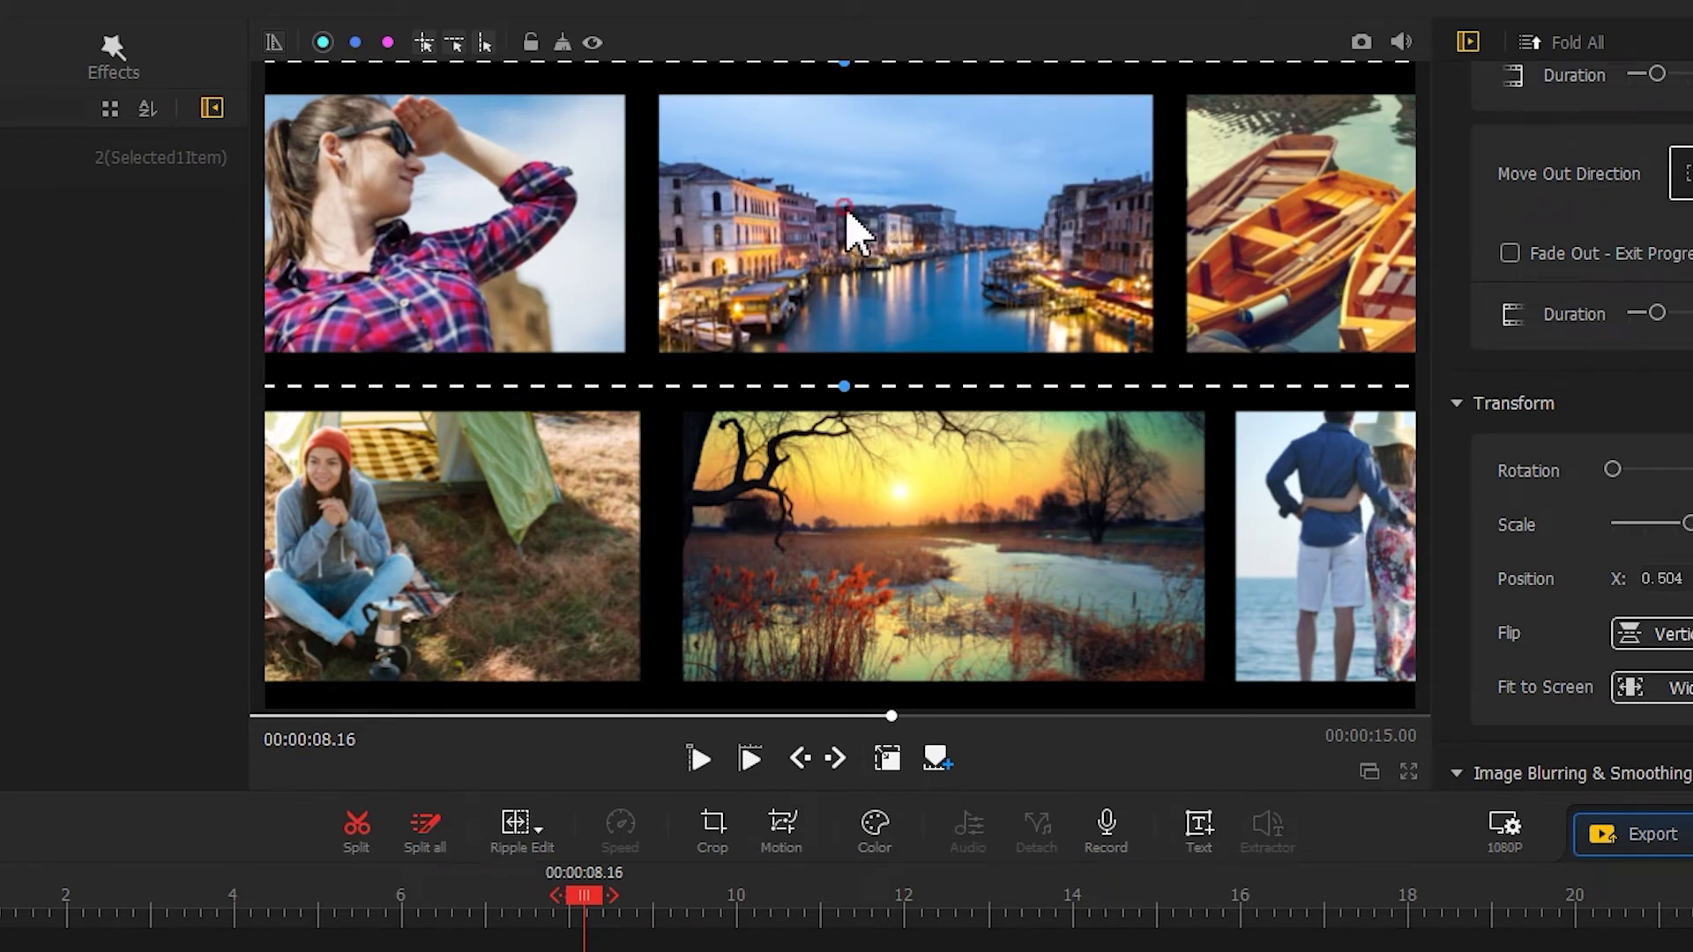
pyautogui.moveTo(847, 212); pyautogui.dragTo(1002, 206)
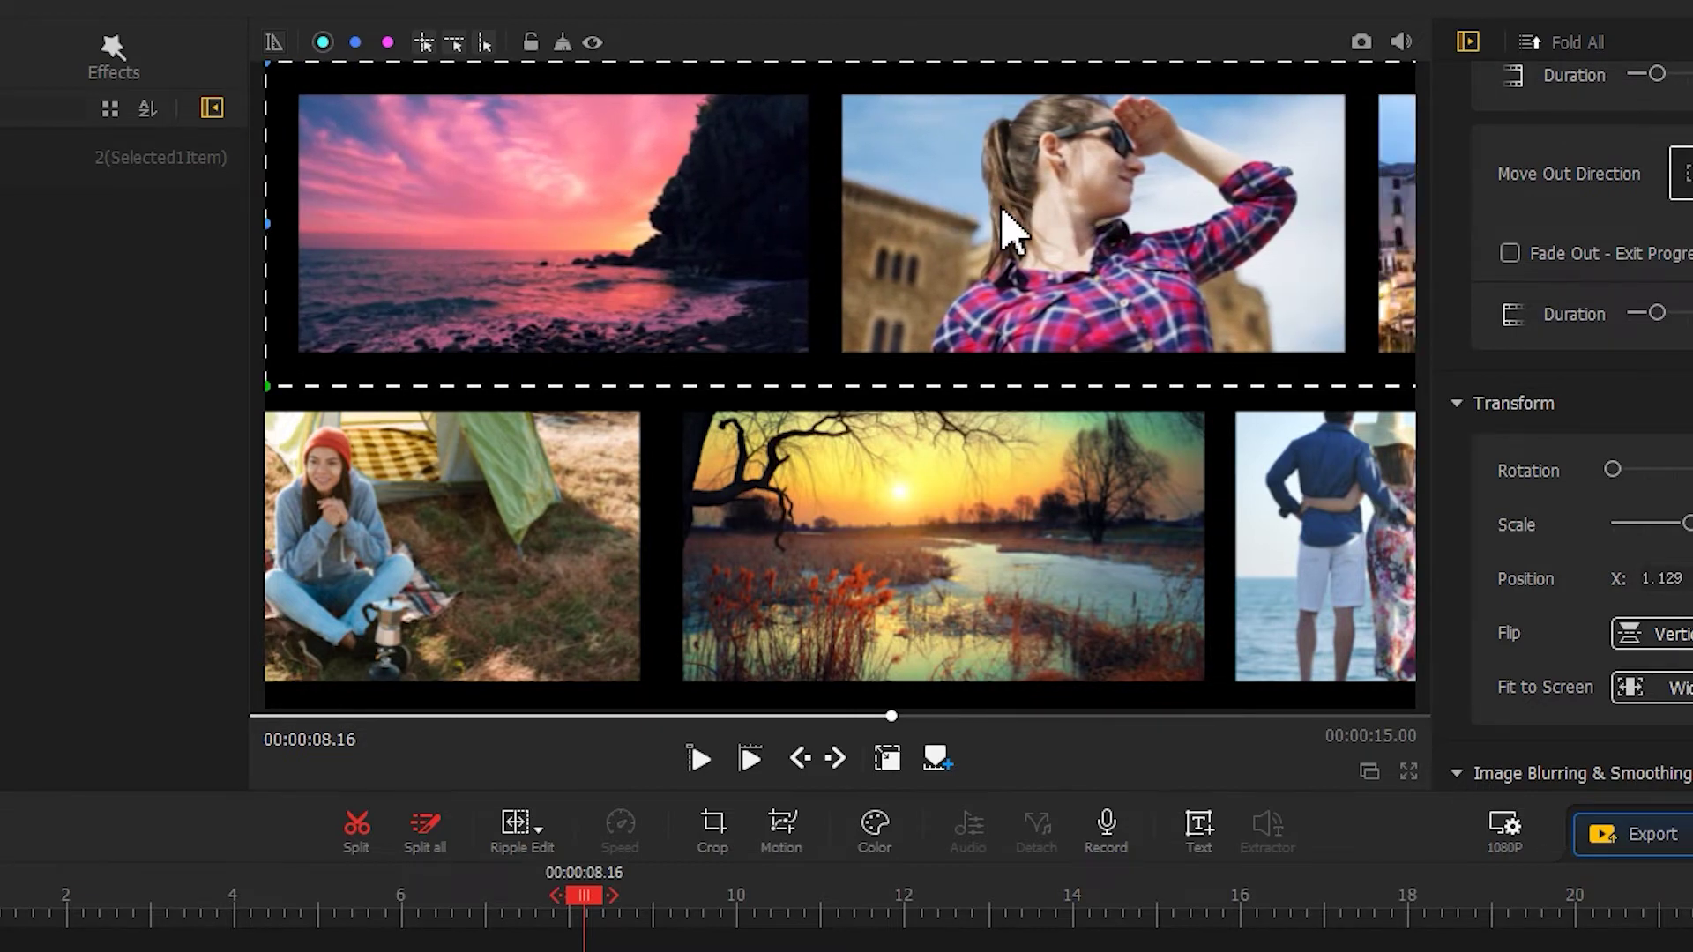
pyautogui.click(1093, 455)
pyautogui.moveTo(1179, 484); pyautogui.dragTo(716, 445)
pyautogui.moveTo(1096, 479); pyautogui.dragTo(1134, 458)
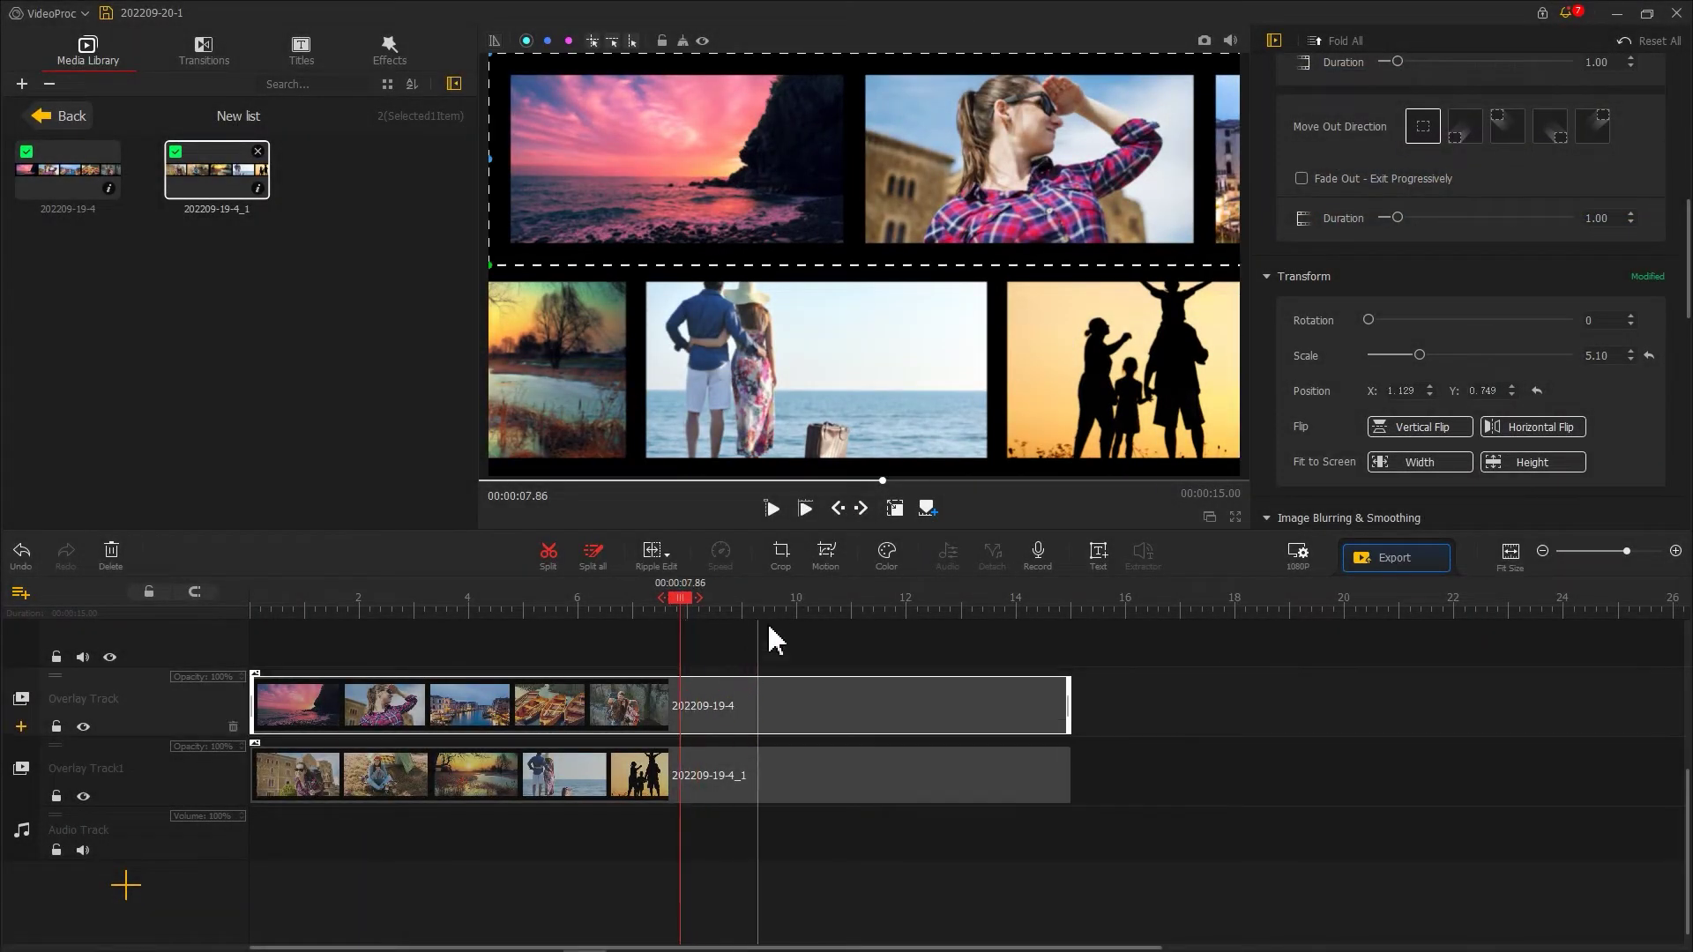
# - In the Motion editor, set the first keyframe with the frame pushed off the strip's end
pyautogui.click(825, 553)
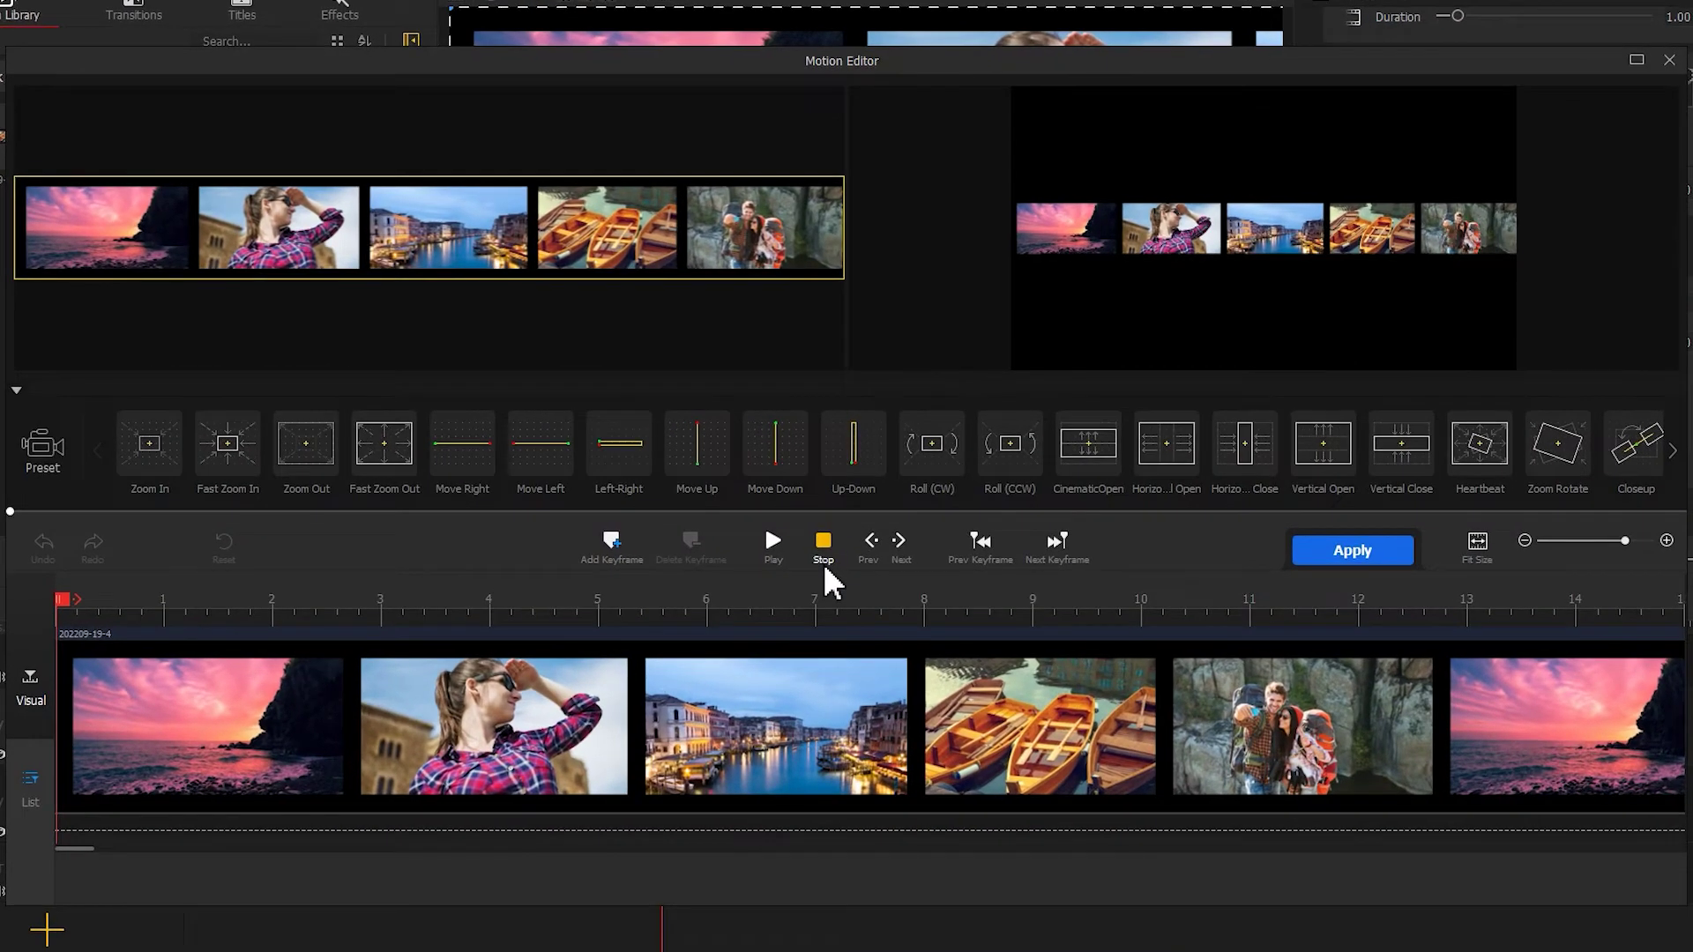
pyautogui.click(611, 543)
pyautogui.moveTo(462, 441)
pyautogui.moveTo(221, 254); pyautogui.dragTo(175, 276)
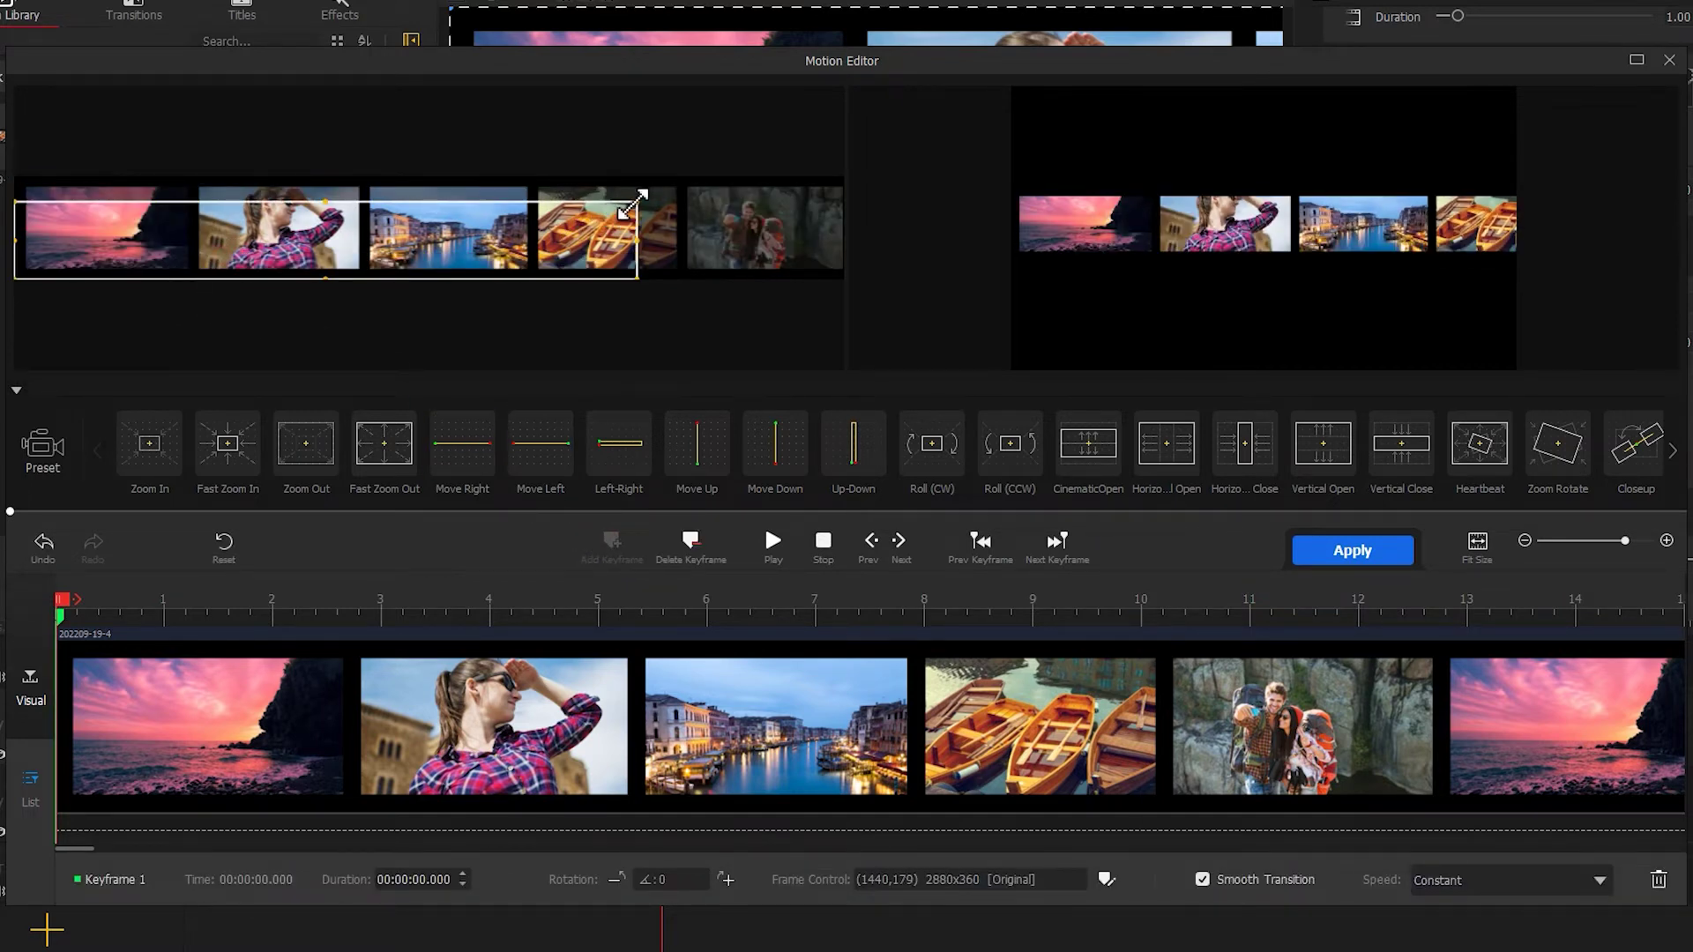
pyautogui.moveTo(635, 202); pyautogui.dragTo(692, 181)
pyautogui.moveTo(559, 227); pyautogui.dragTo(788, 228)
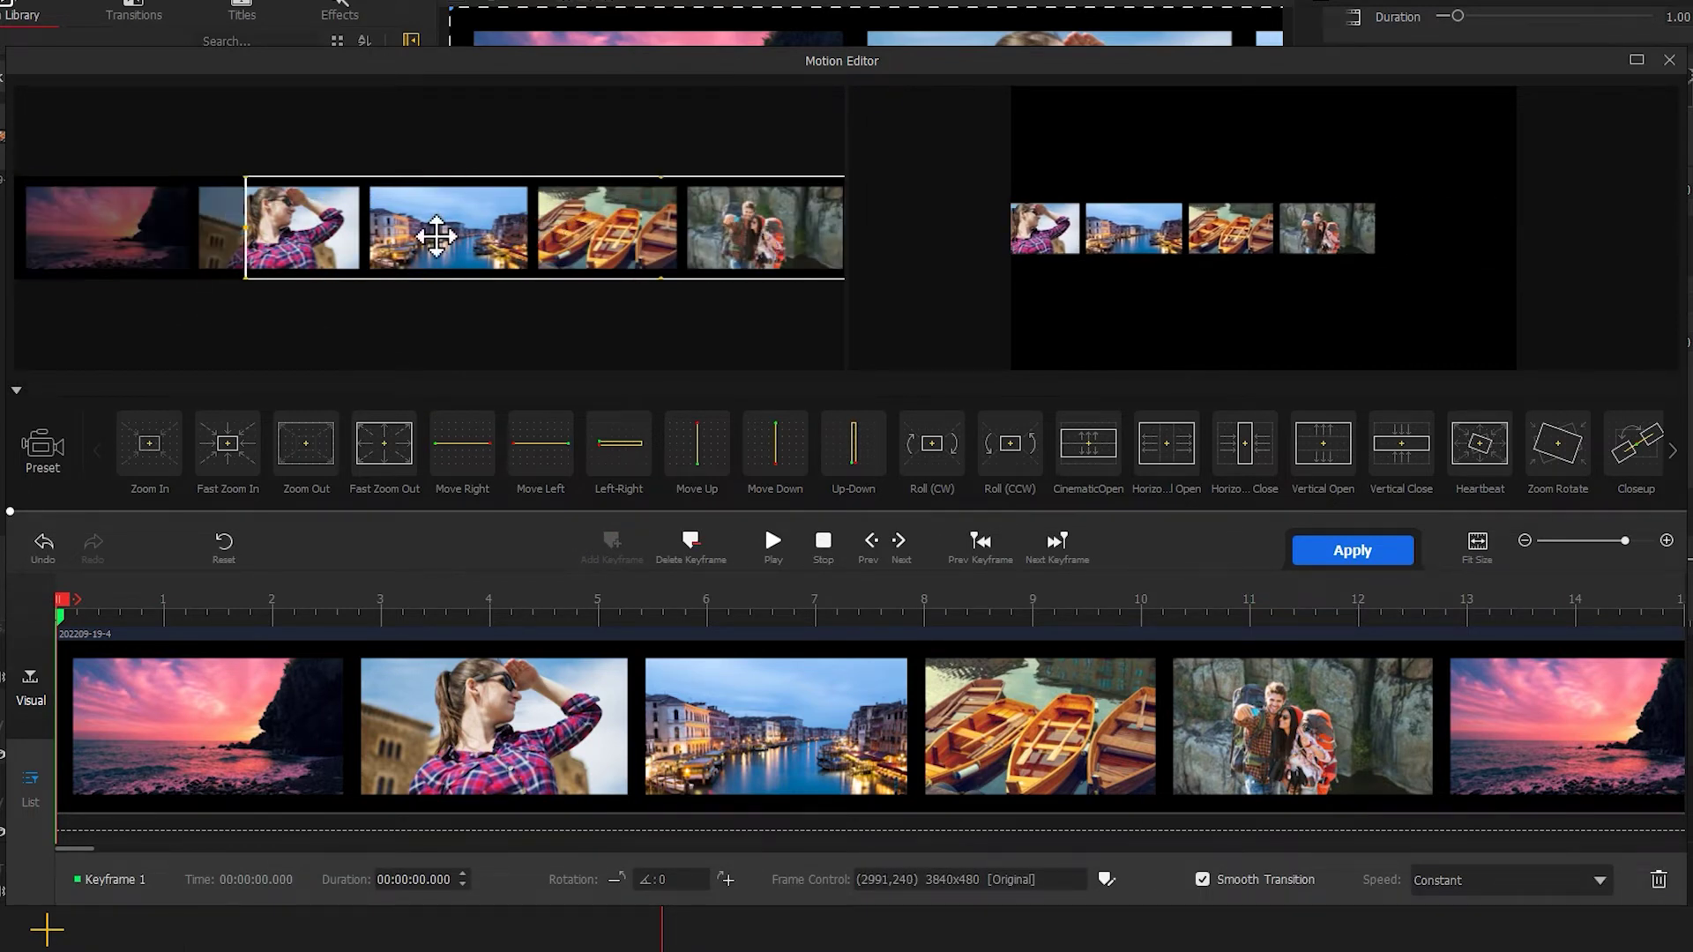
pyautogui.moveTo(275, 236); pyautogui.dragTo(873, 258)
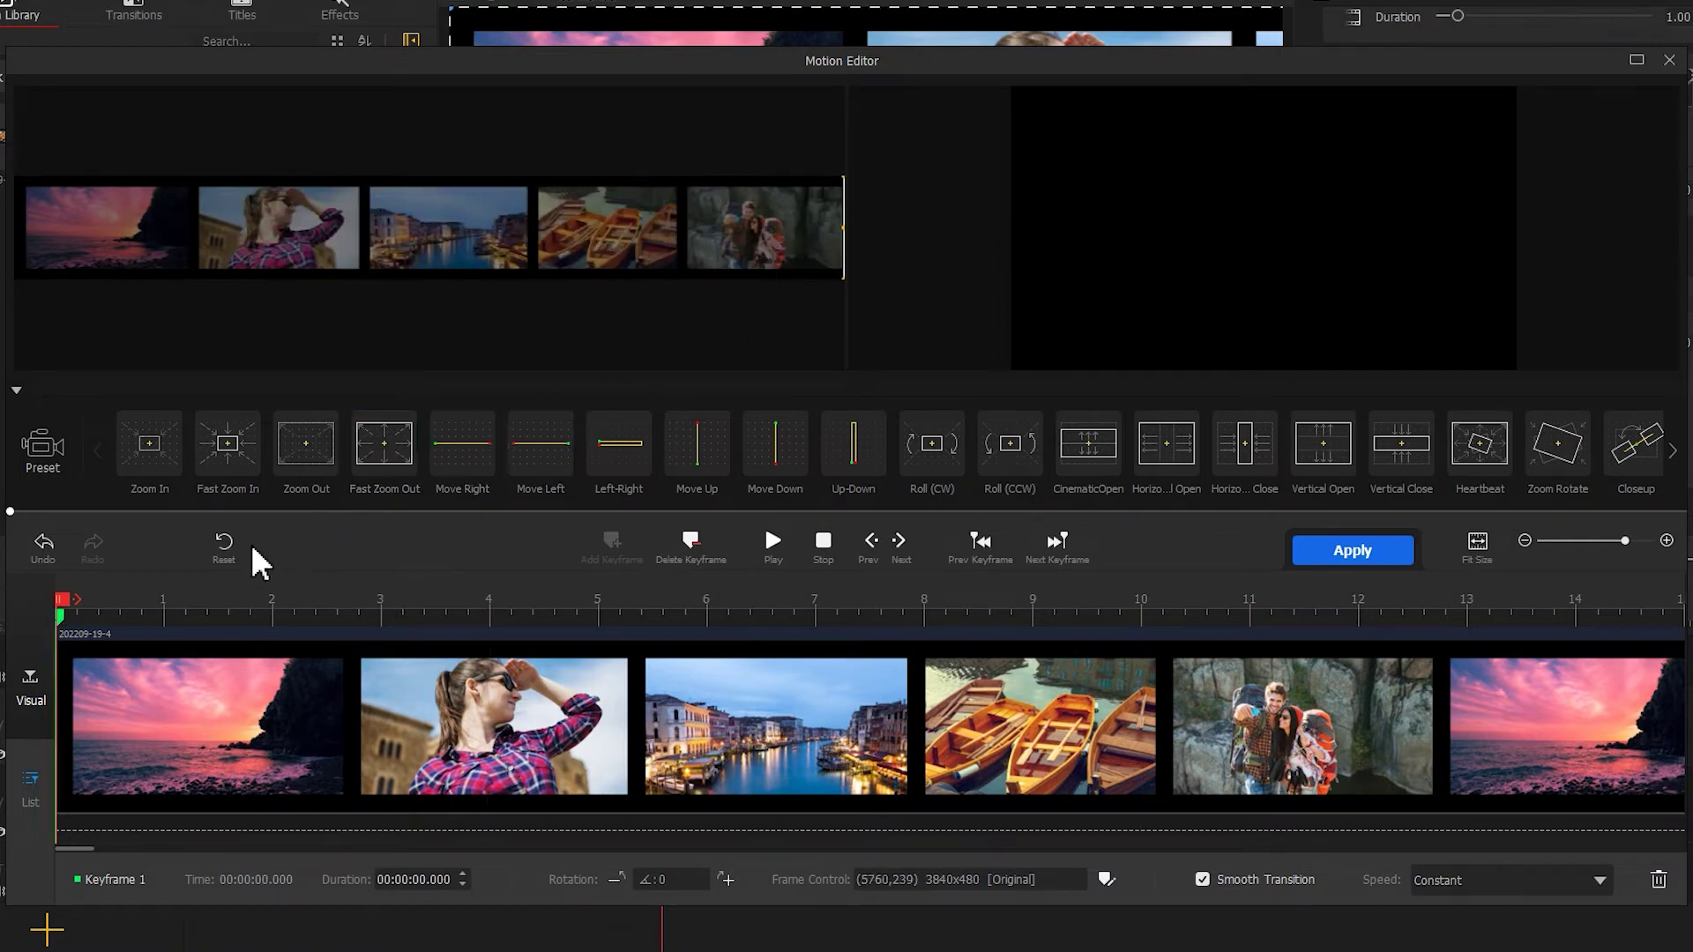
# - Add keyframes at 1 s over the strip and at 15 s at its start, then apply the motion
pyautogui.moveTo(64, 603); pyautogui.dragTo(181, 608)
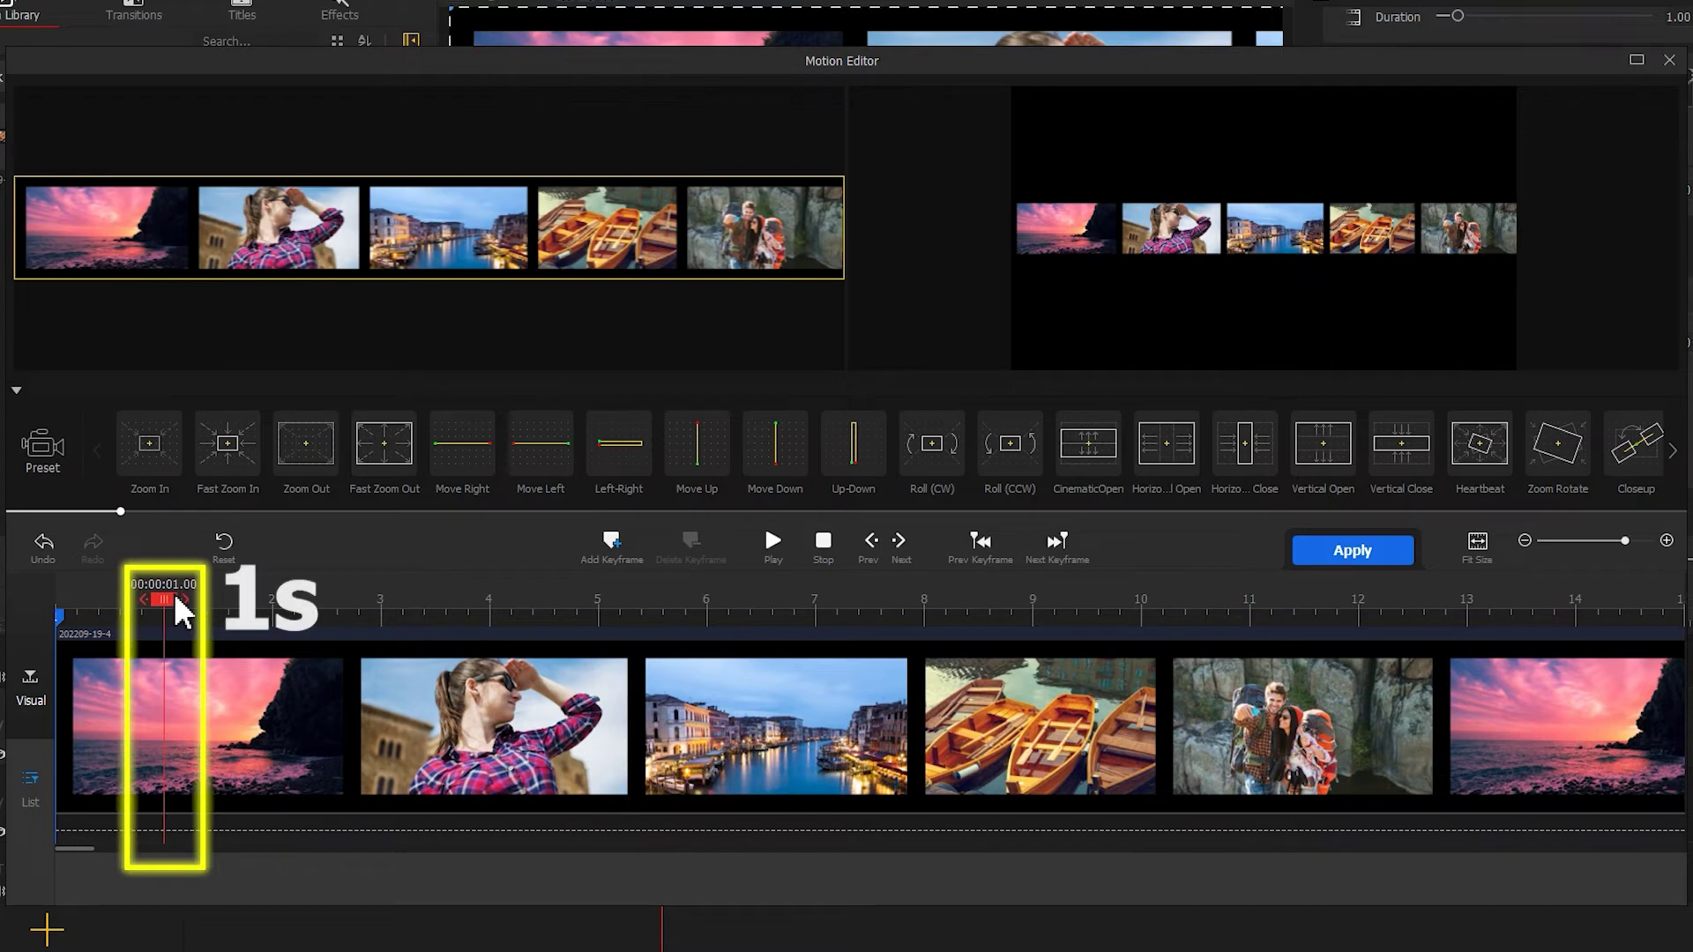
pyautogui.click(609, 541)
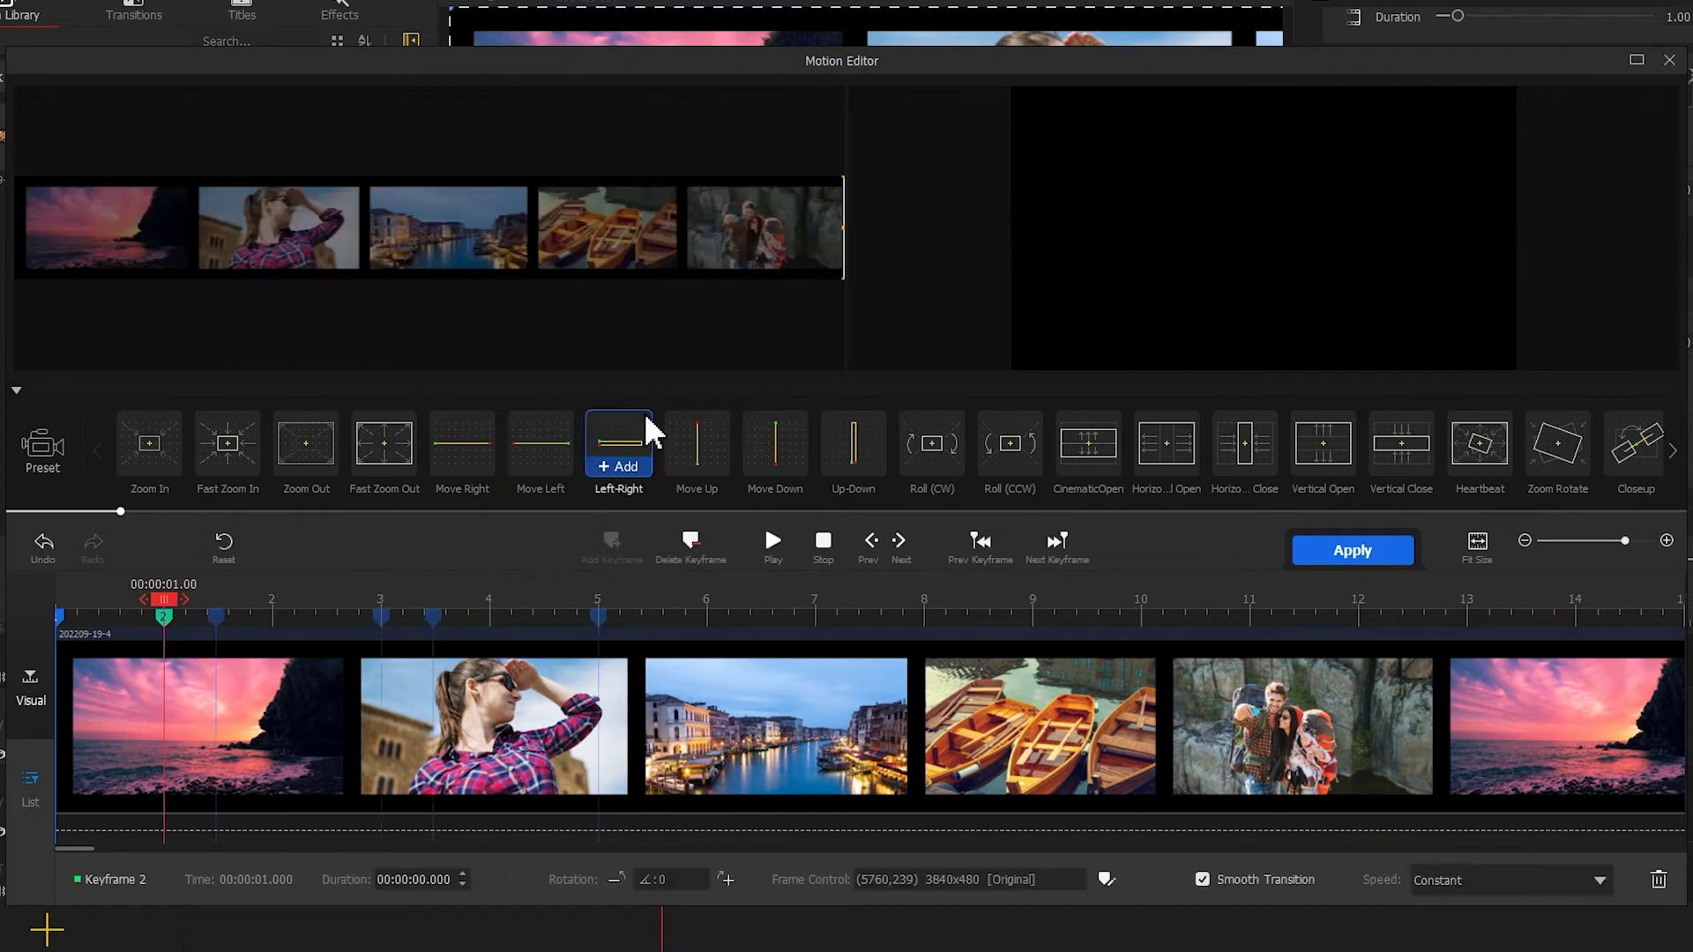
pyautogui.click(738, 208)
pyautogui.moveTo(737, 208); pyautogui.dragTo(299, 204)
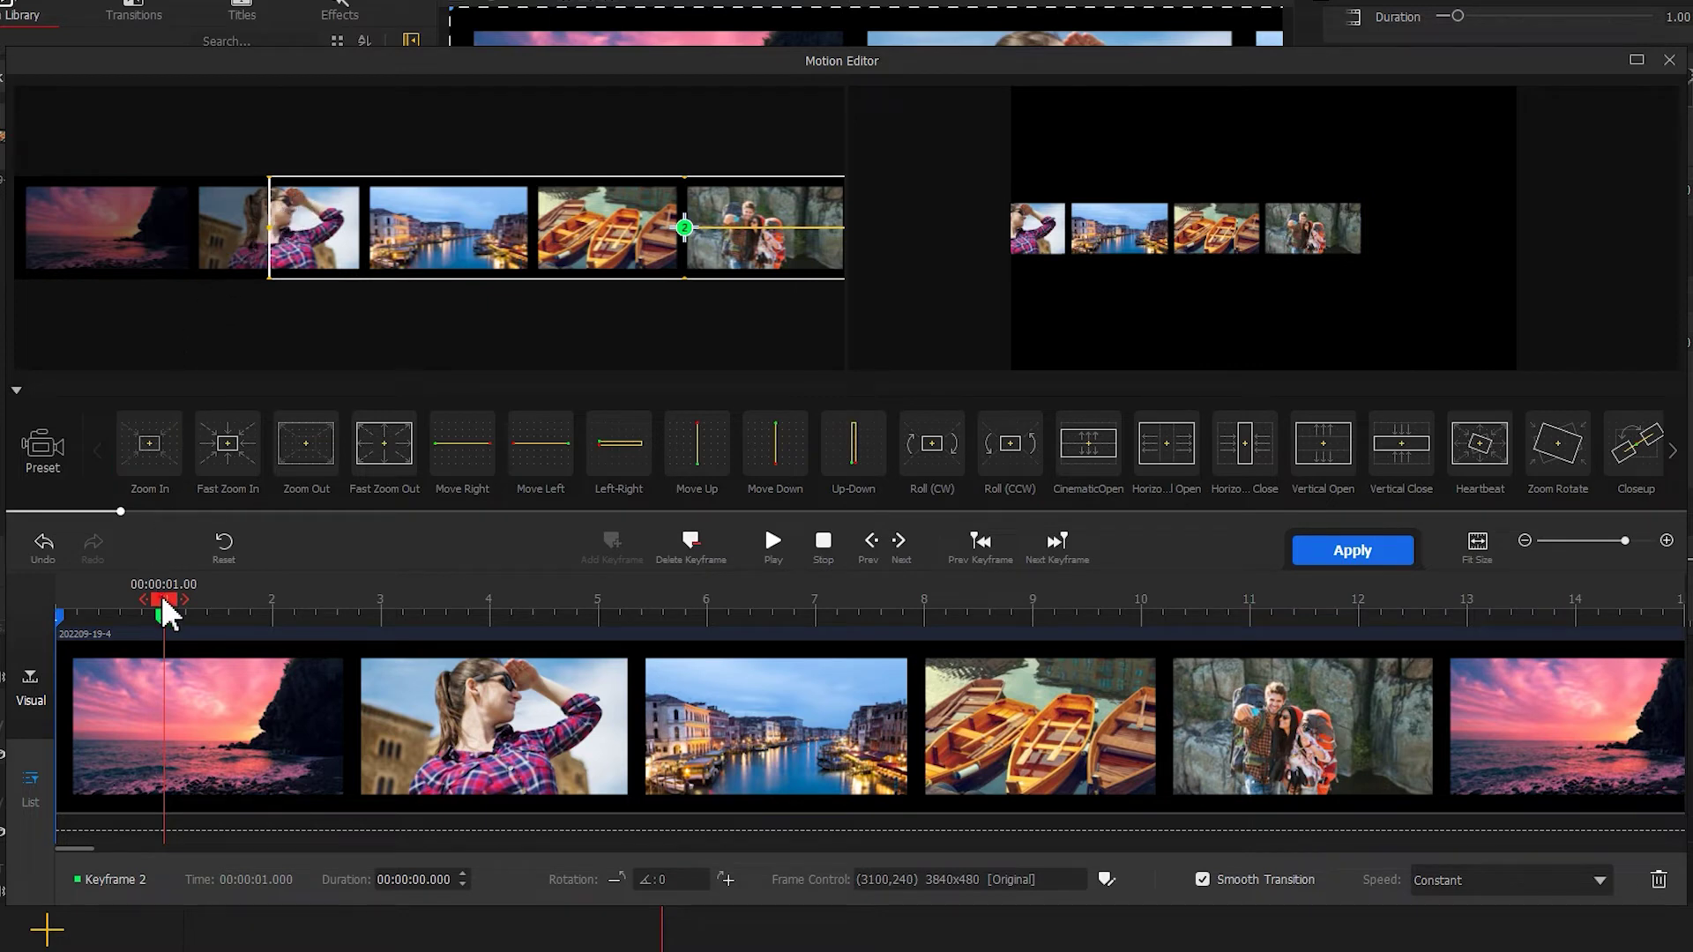
pyautogui.moveTo(163, 600); pyautogui.dragTo(1680, 592)
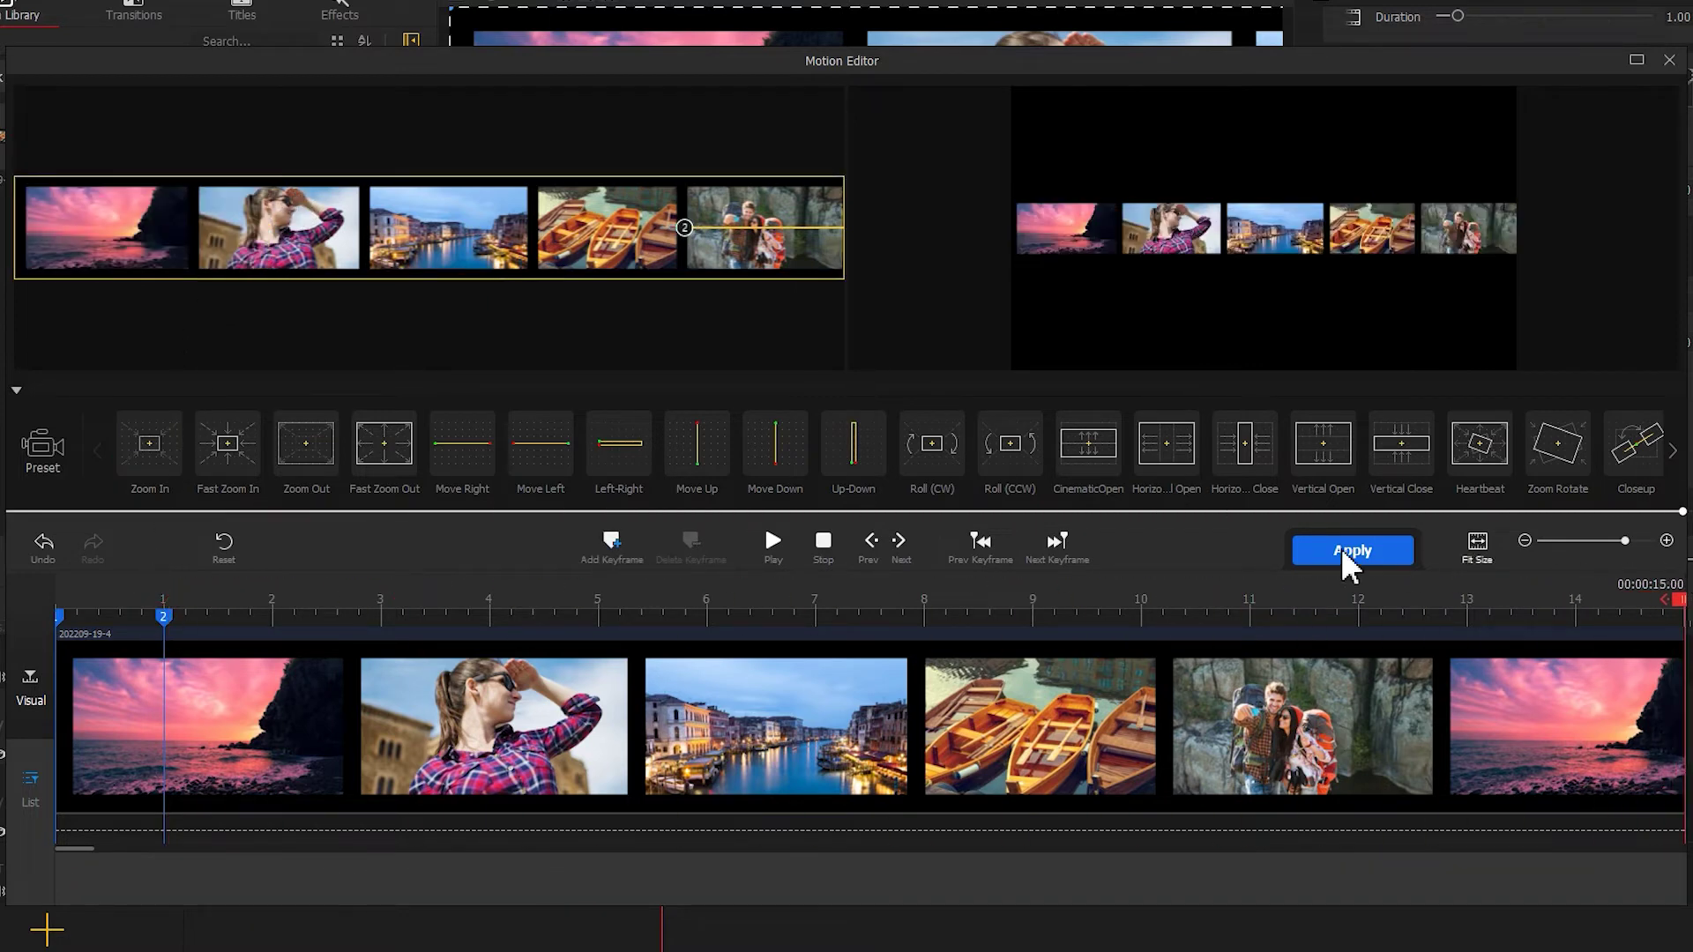
pyautogui.click(613, 545)
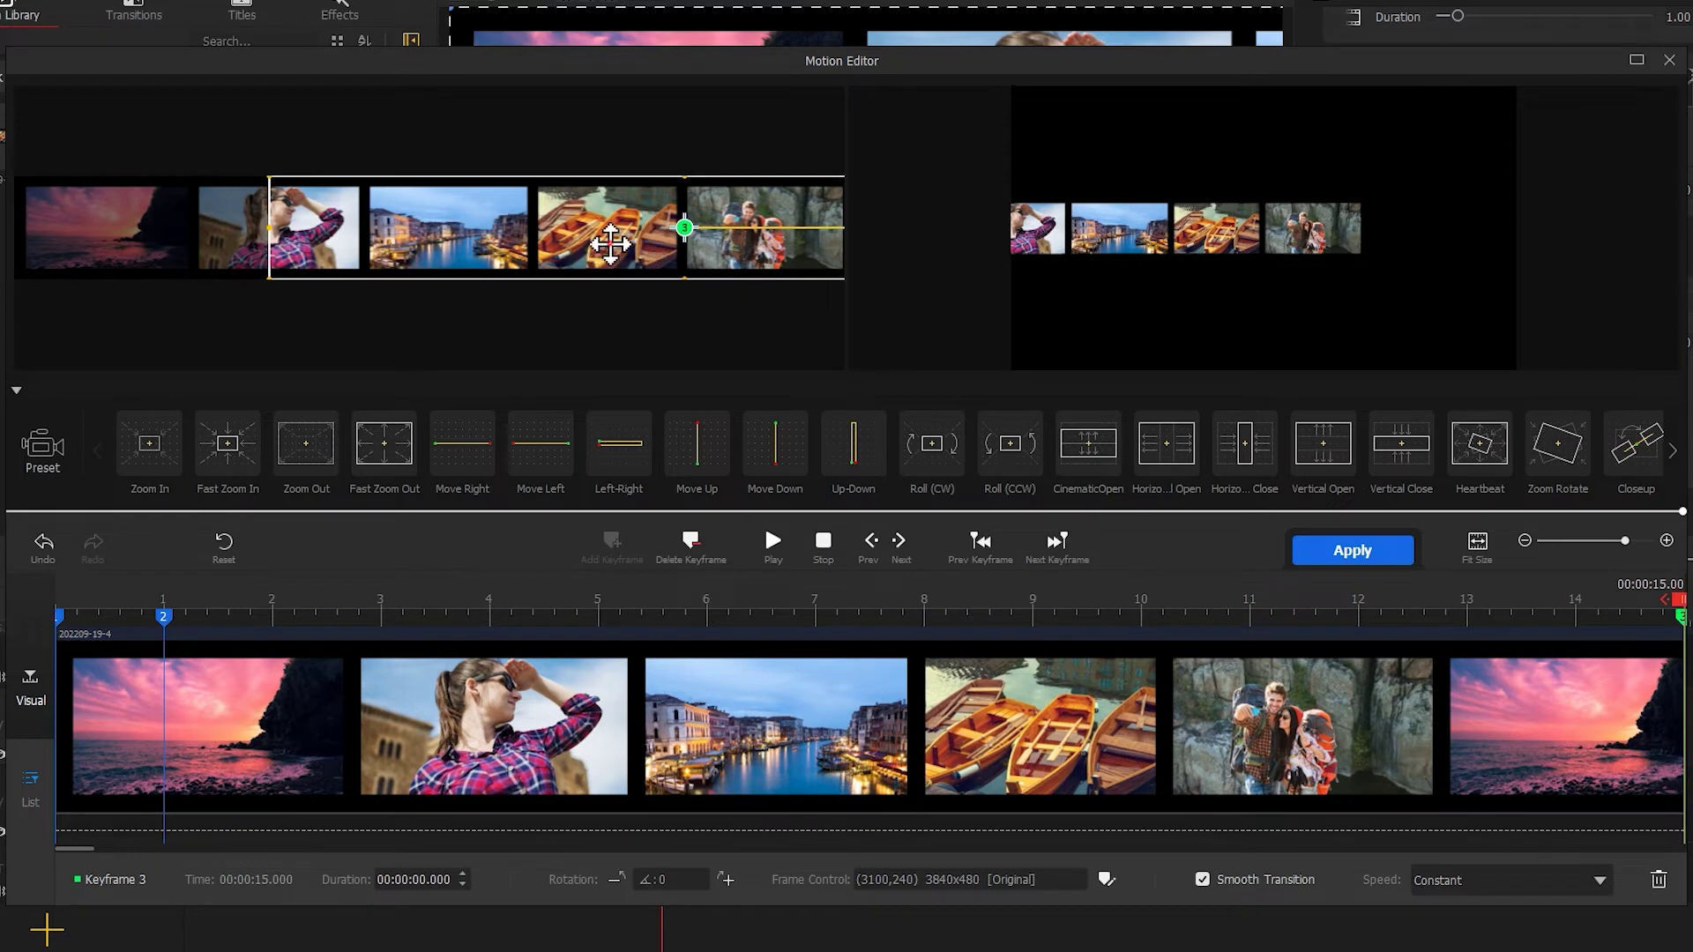
pyautogui.moveTo(605, 238); pyautogui.dragTo(350, 251)
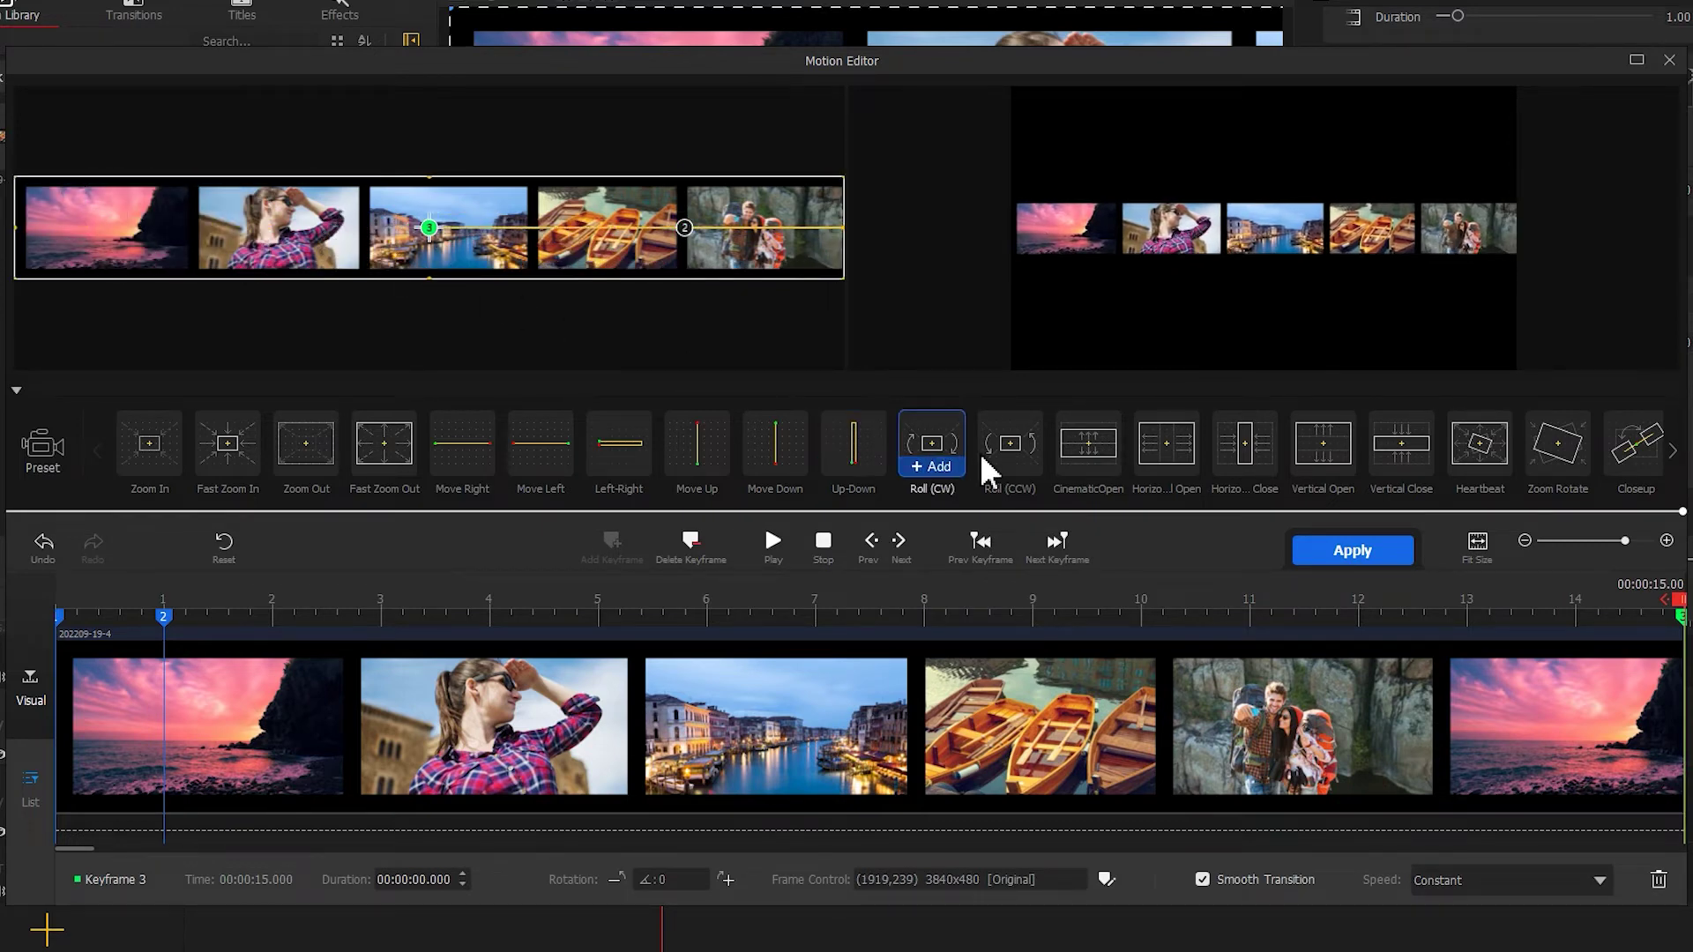
pyautogui.click(1318, 557)
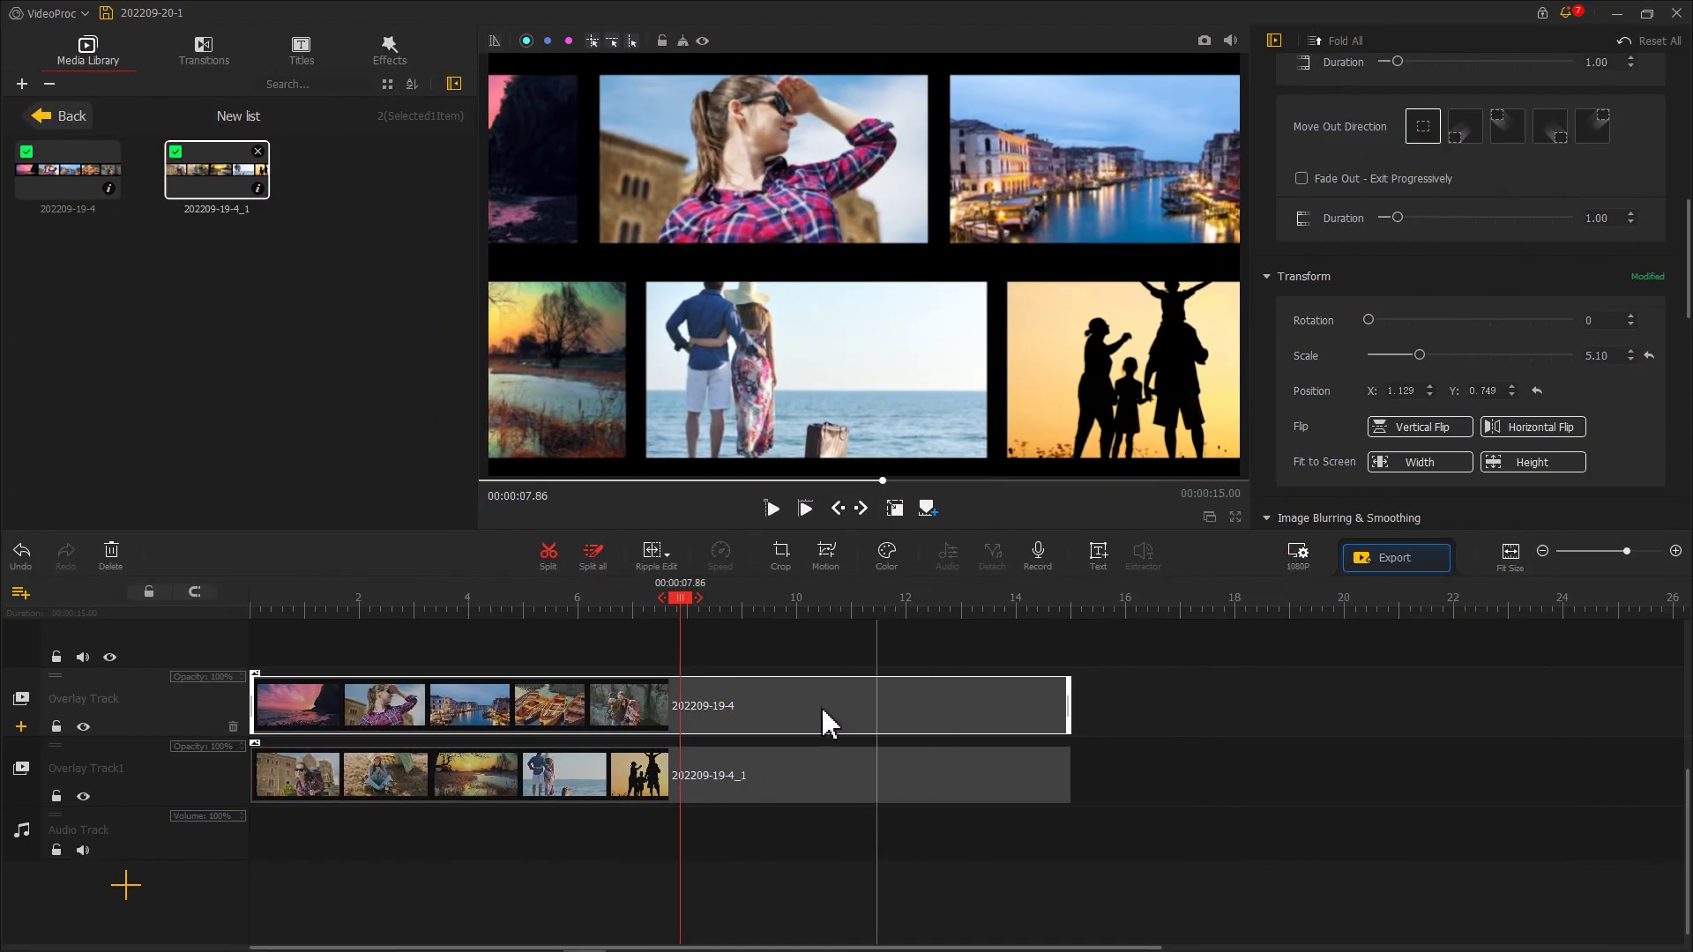
# - Keyframe the second film strip to move from off-left to (1155,239) at 1 s and (1920,240) at 15 s
pyautogui.click(677, 775)
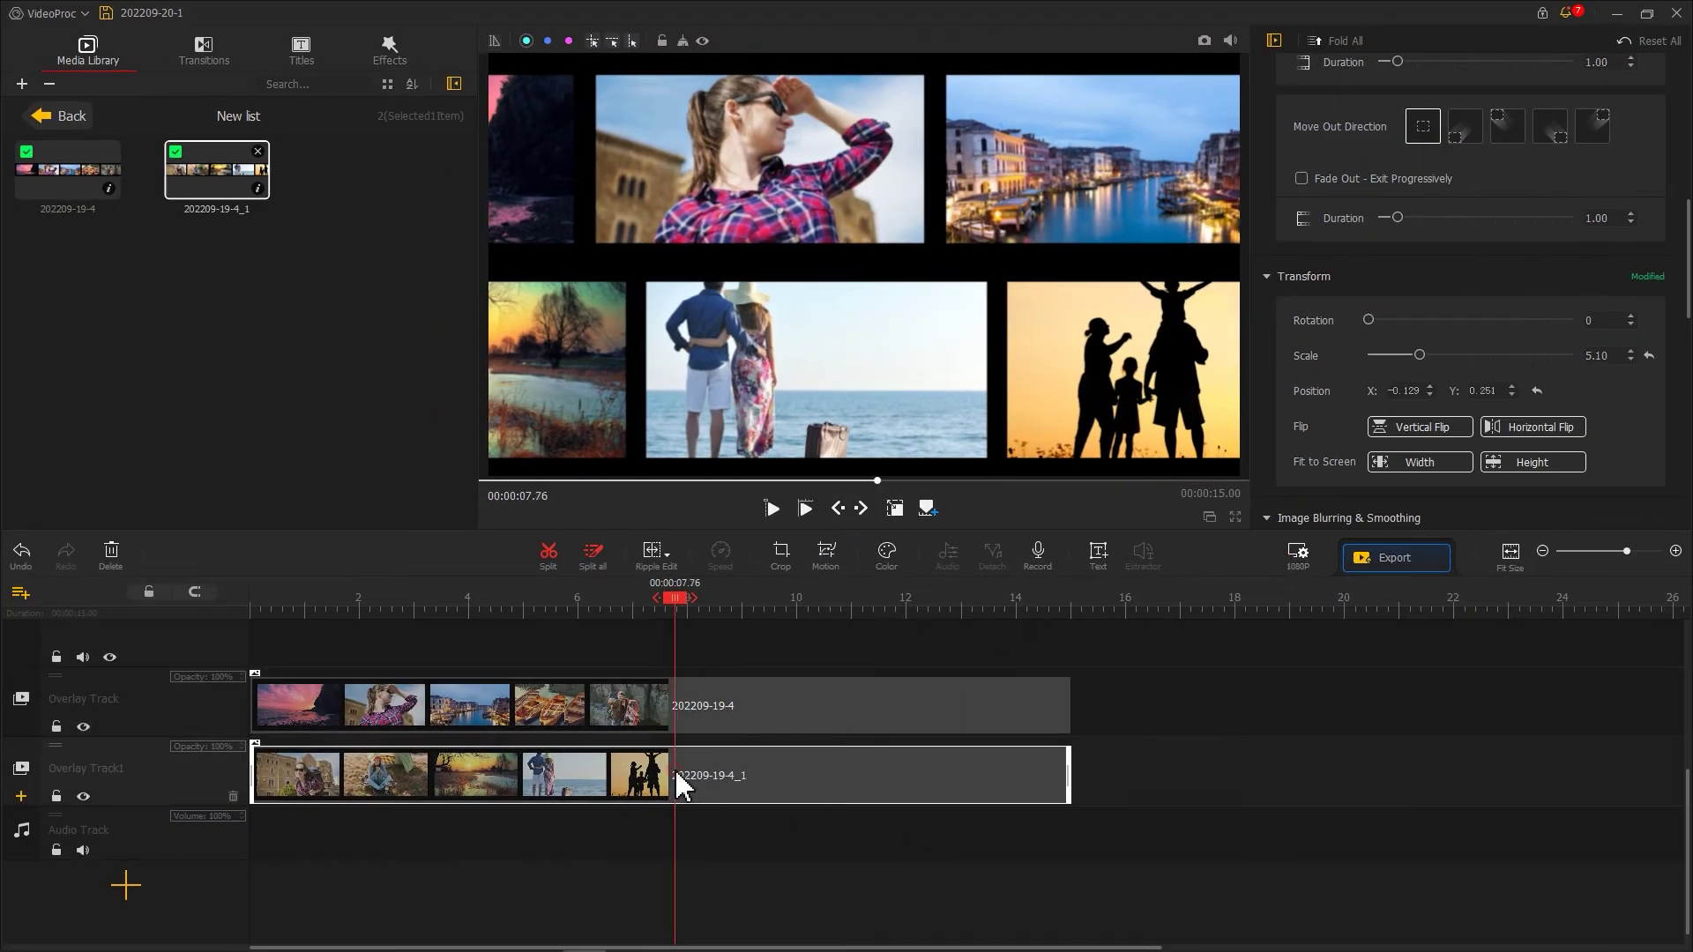
pyautogui.click(822, 561)
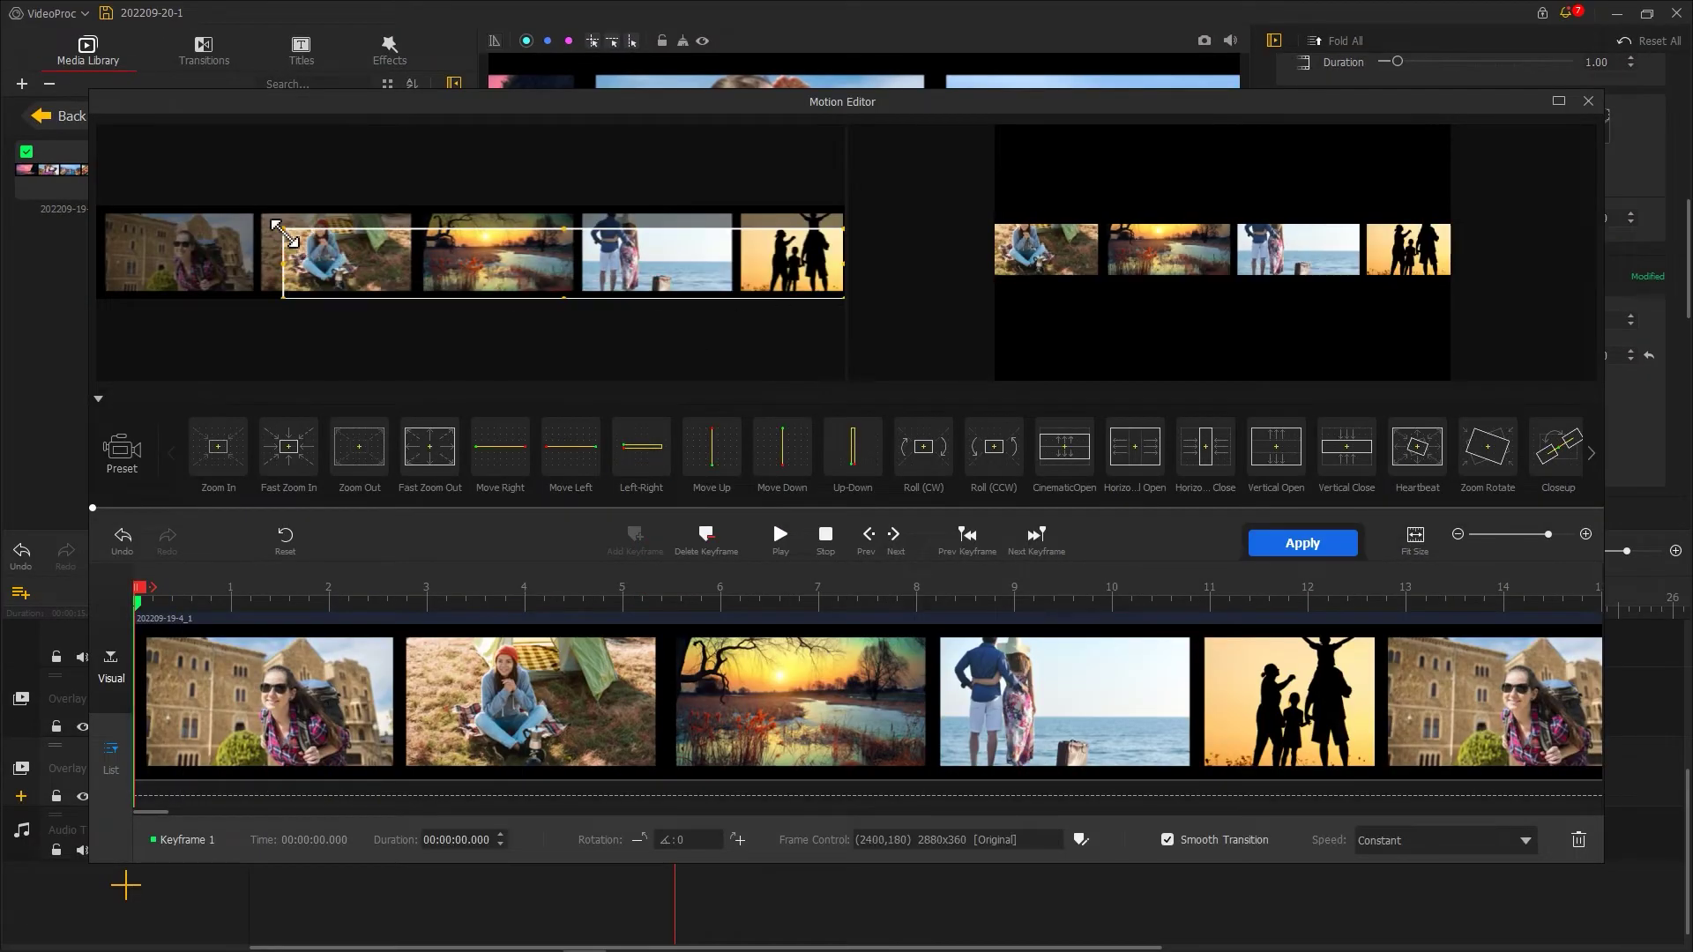
pyautogui.moveTo(282, 233); pyautogui.dragTo(84, 250)
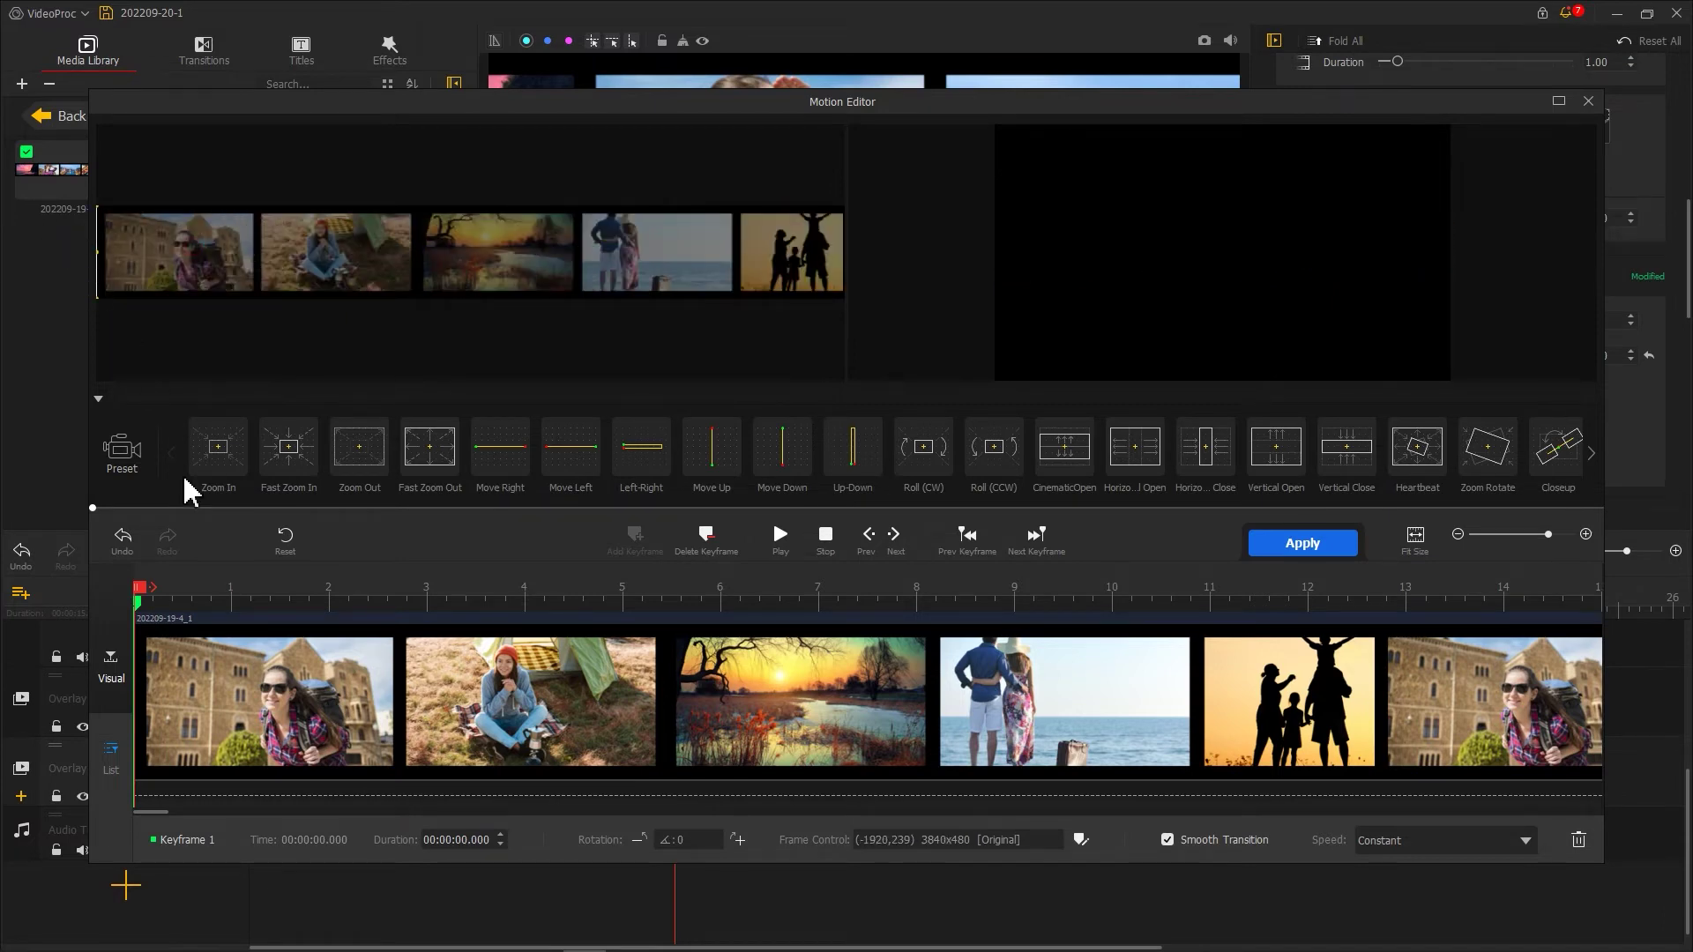
pyautogui.click(231, 592)
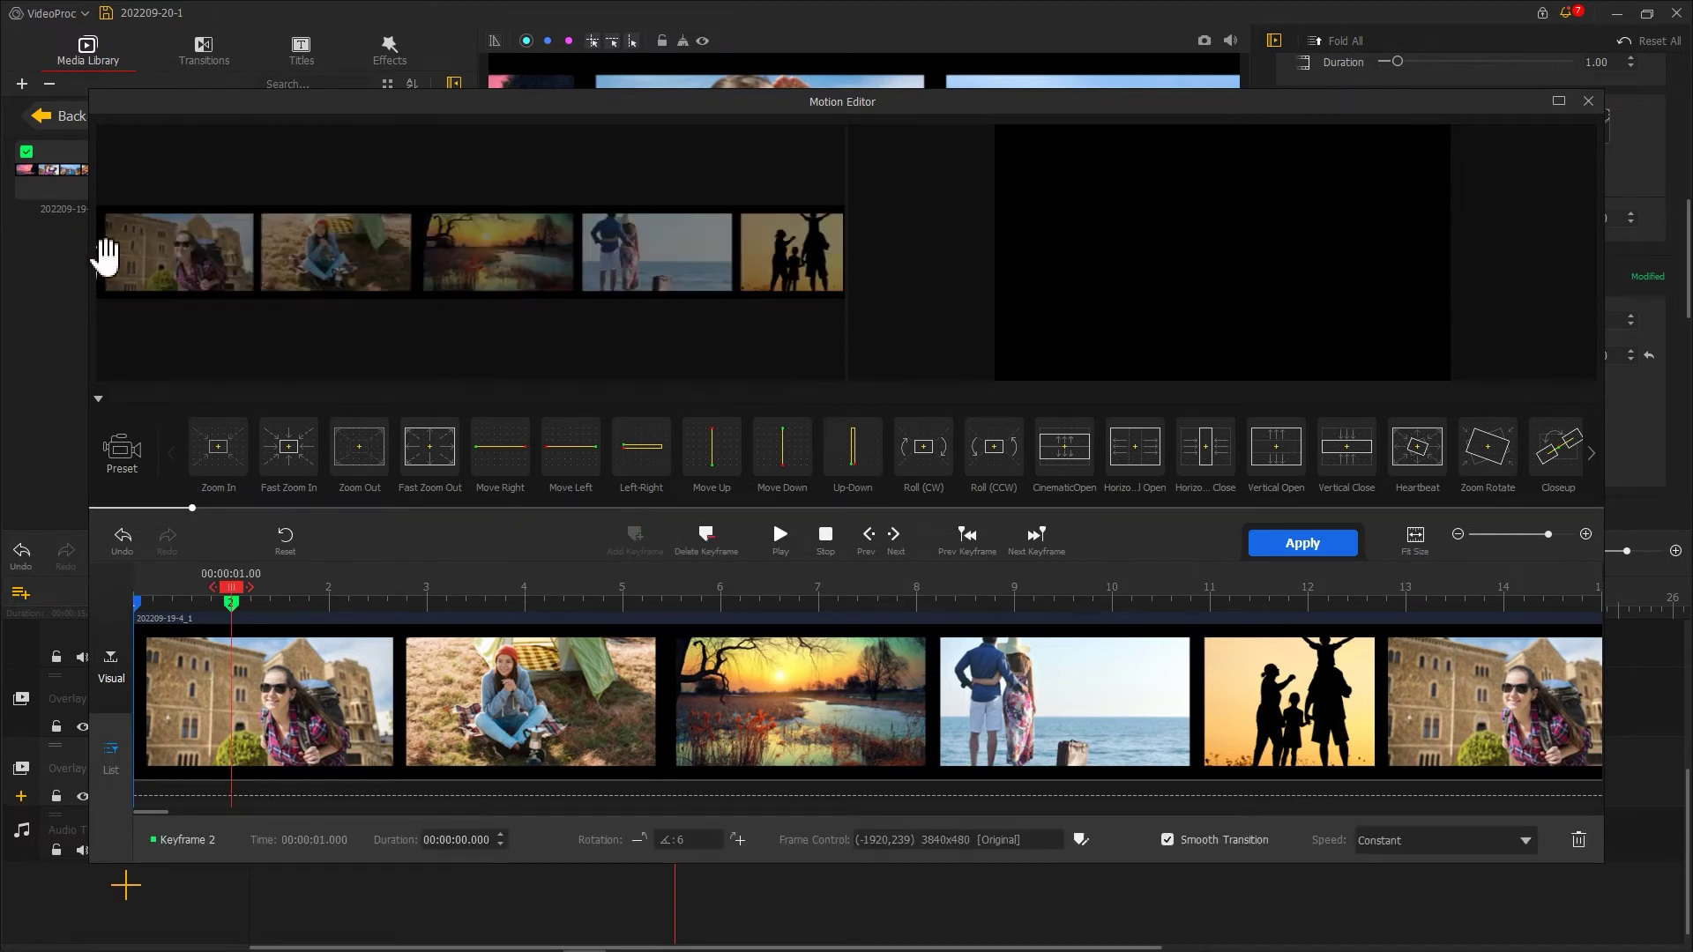
pyautogui.moveTo(106, 256); pyautogui.dragTo(575, 237)
pyautogui.moveTo(231, 587); pyautogui.dragTo(1636, 606)
pyautogui.click(635, 538)
pyautogui.moveTo(516, 262); pyautogui.dragTo(716, 276)
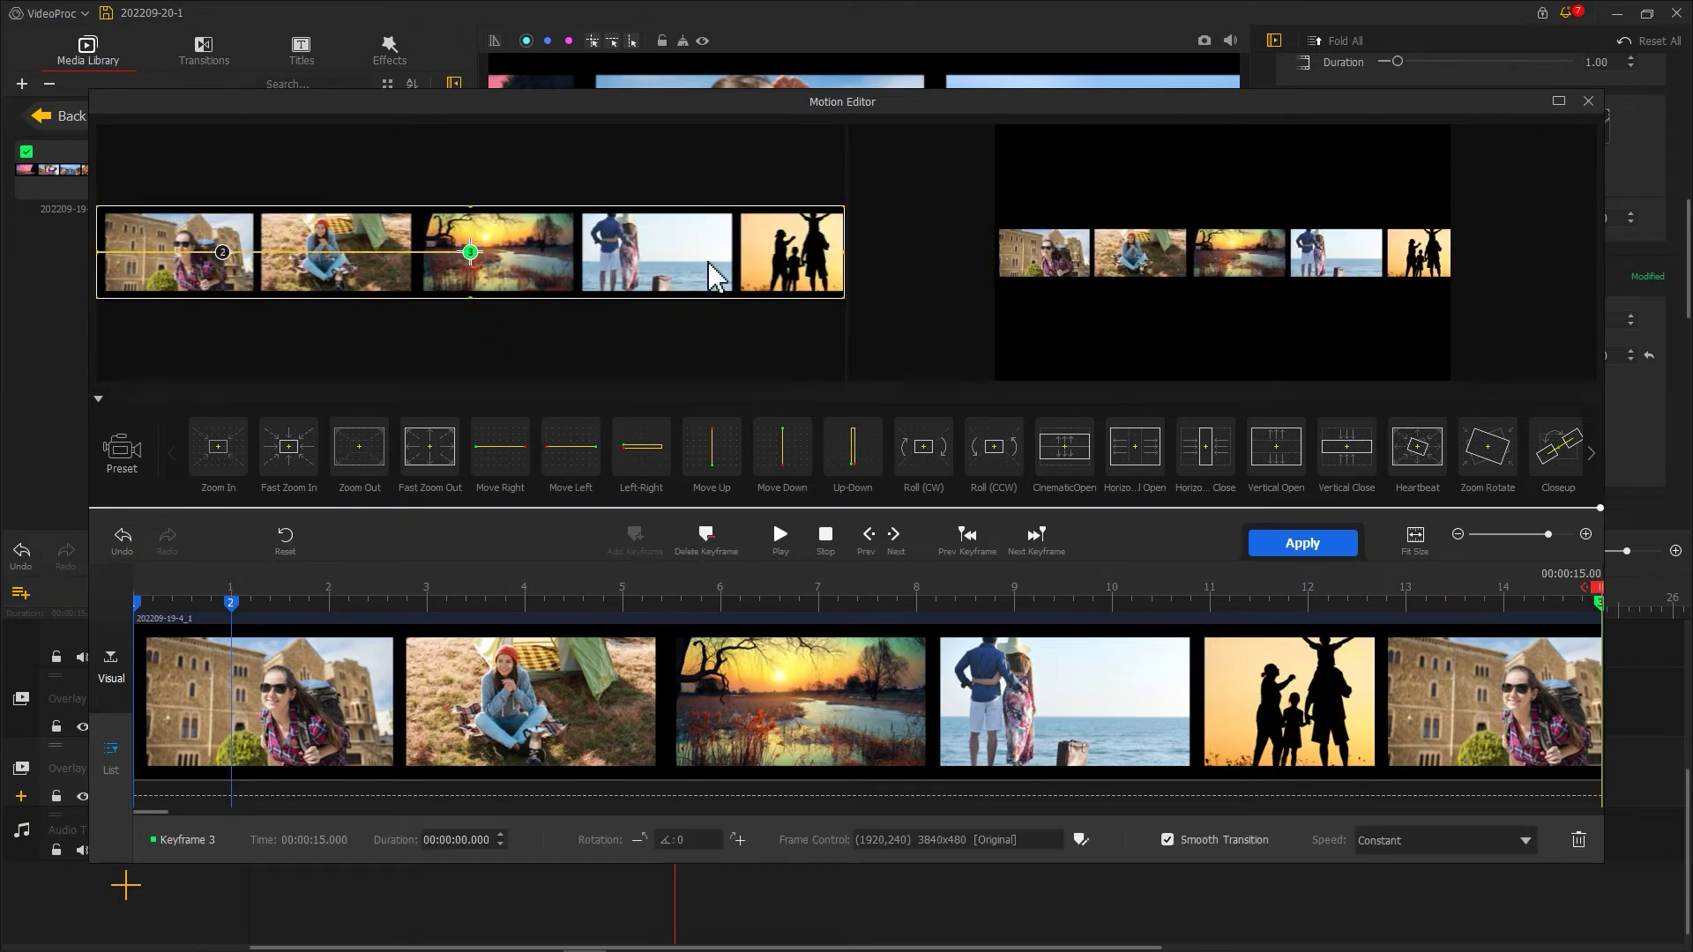
pyautogui.click(1292, 544)
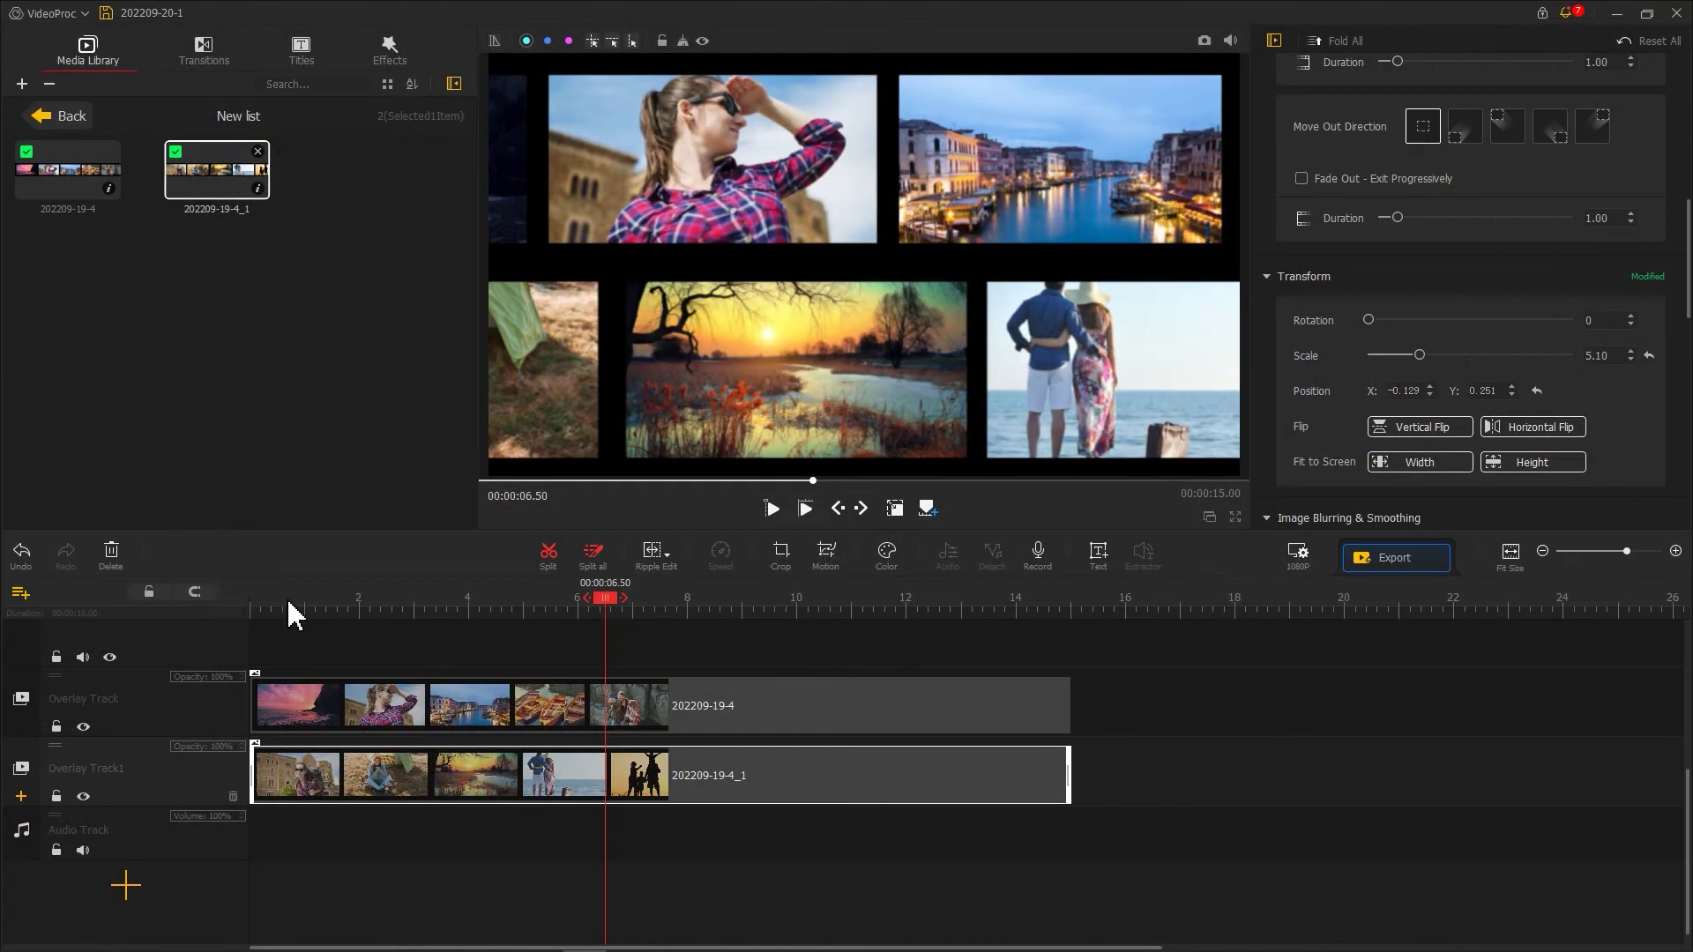
# - Enable Image Denoising (deviation 5.0, coefficient 2.0, edge threshold 0.3) on the first film strip
pyautogui.click(615, 712)
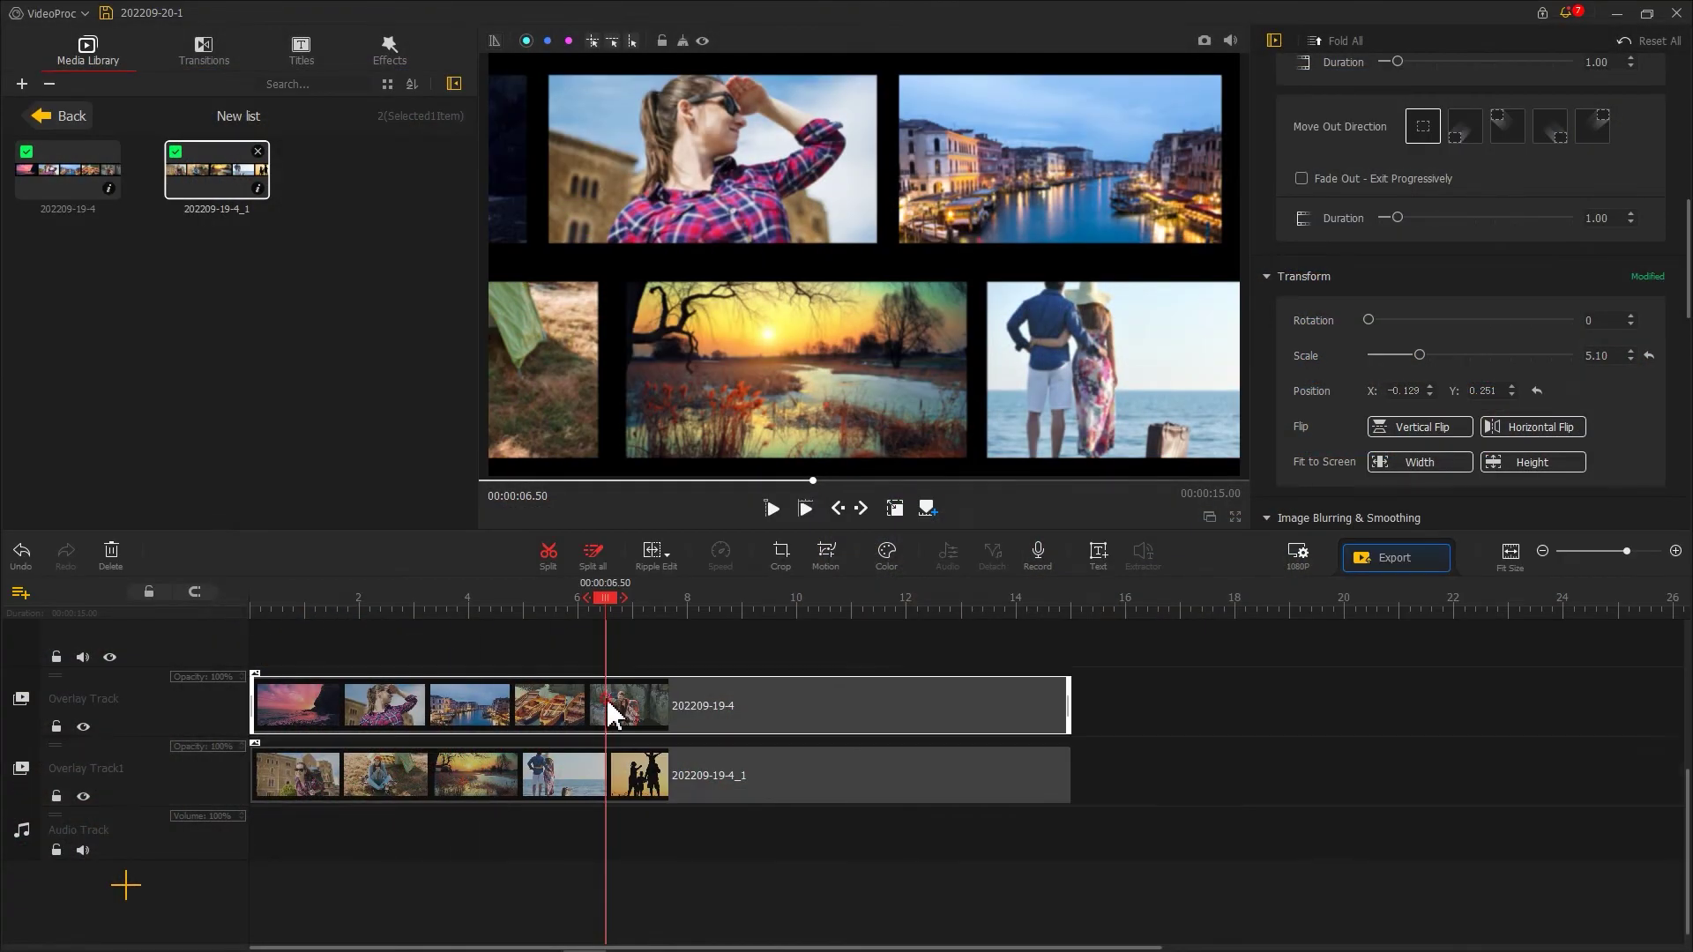
pyautogui.scroll(-3, 1358, 300)
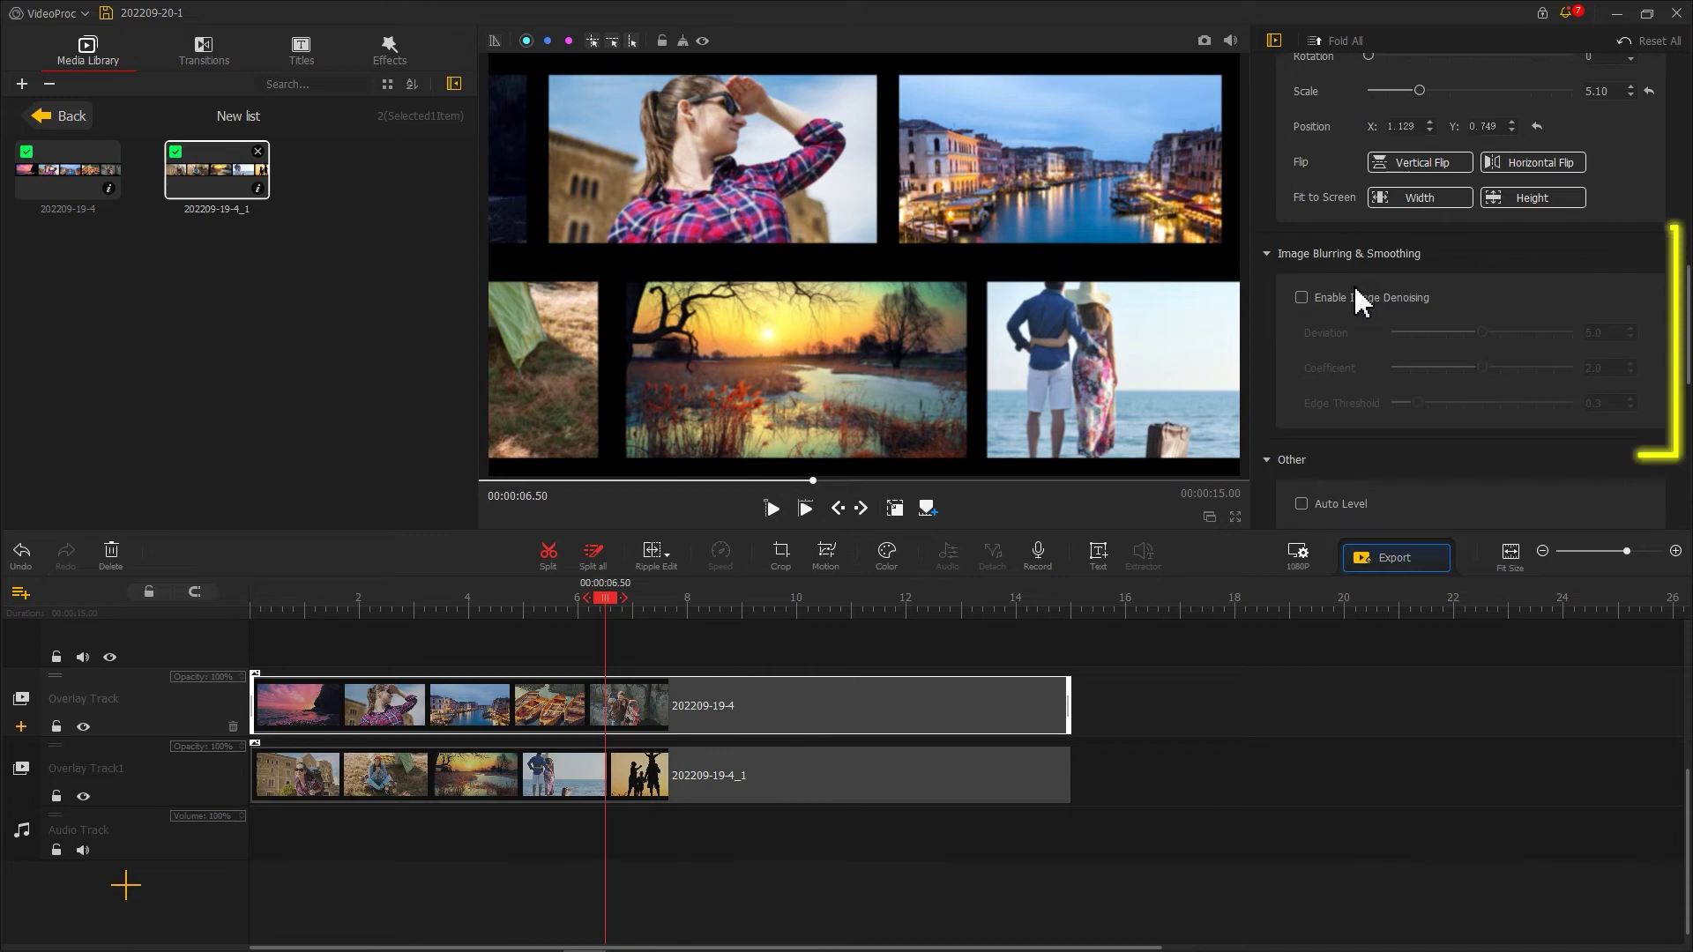
pyautogui.click(1362, 300)
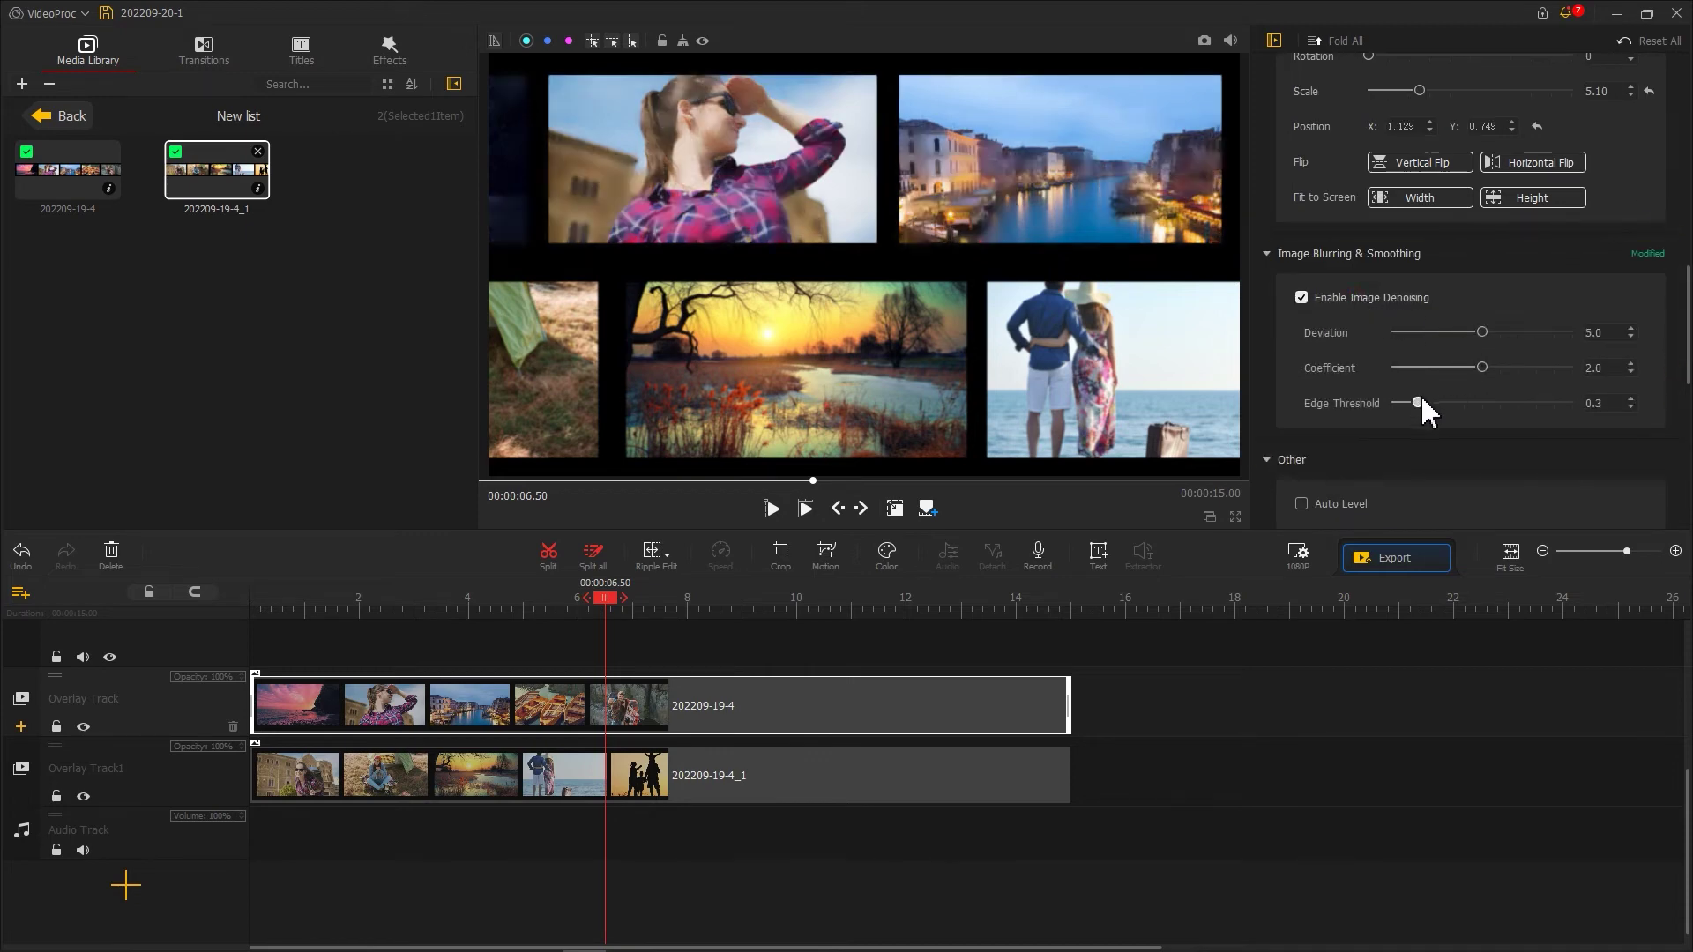
# - Select the second film strip, then add a new overlay track
pyautogui.click(606, 776)
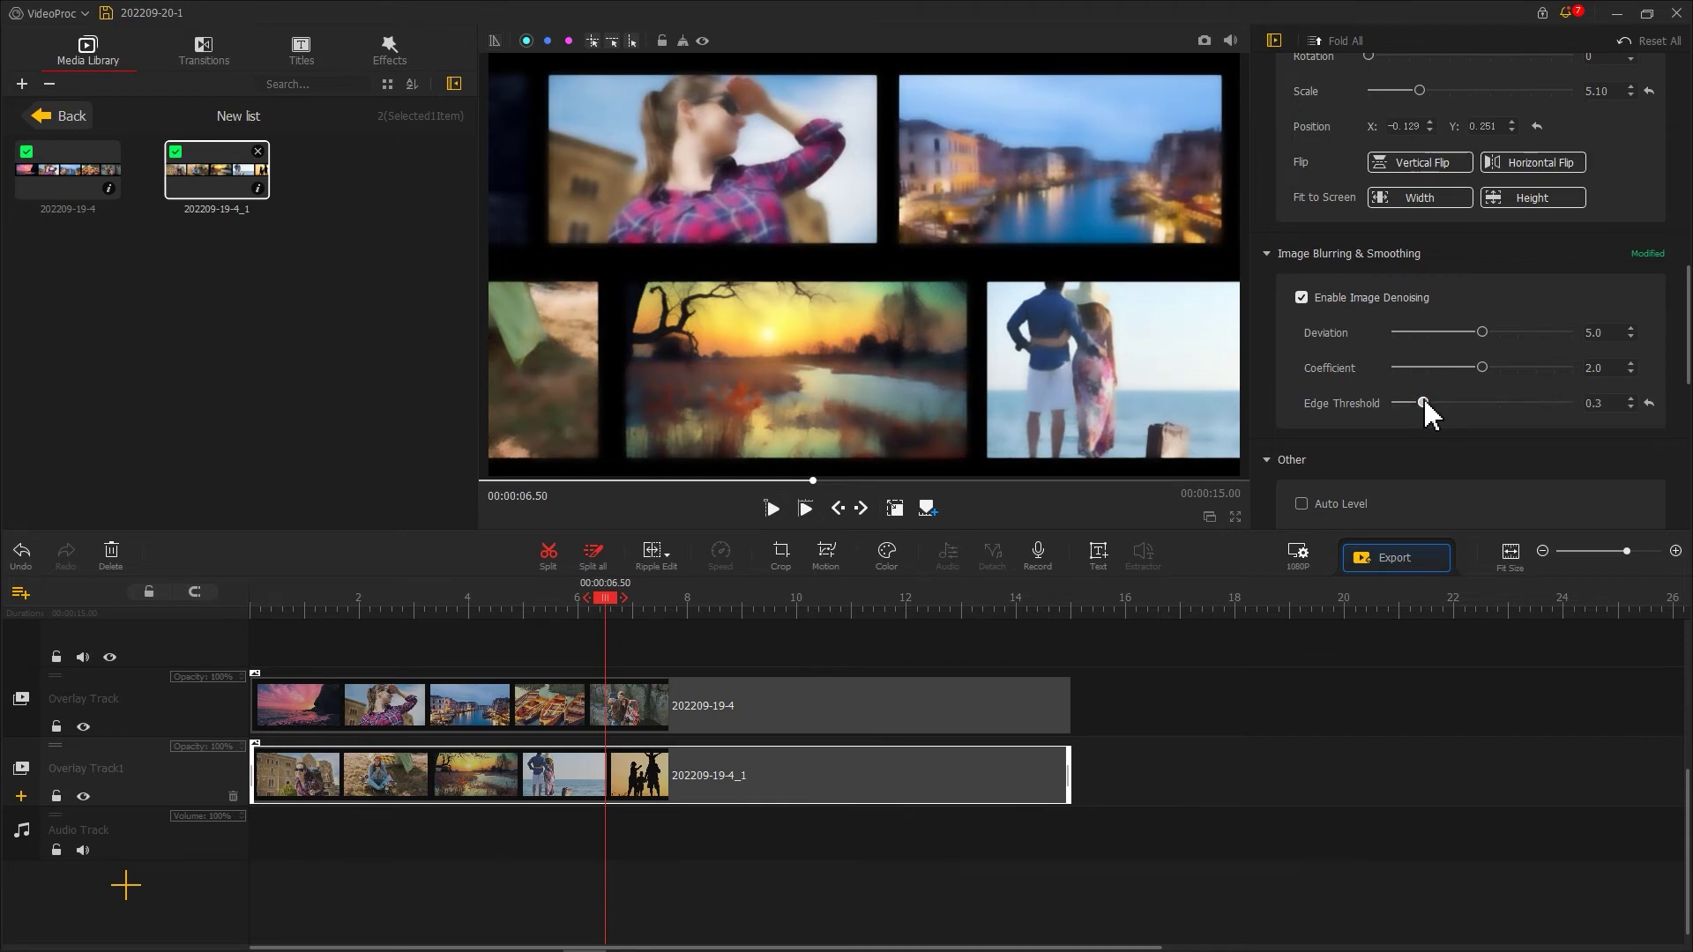
pyautogui.click(40, 606)
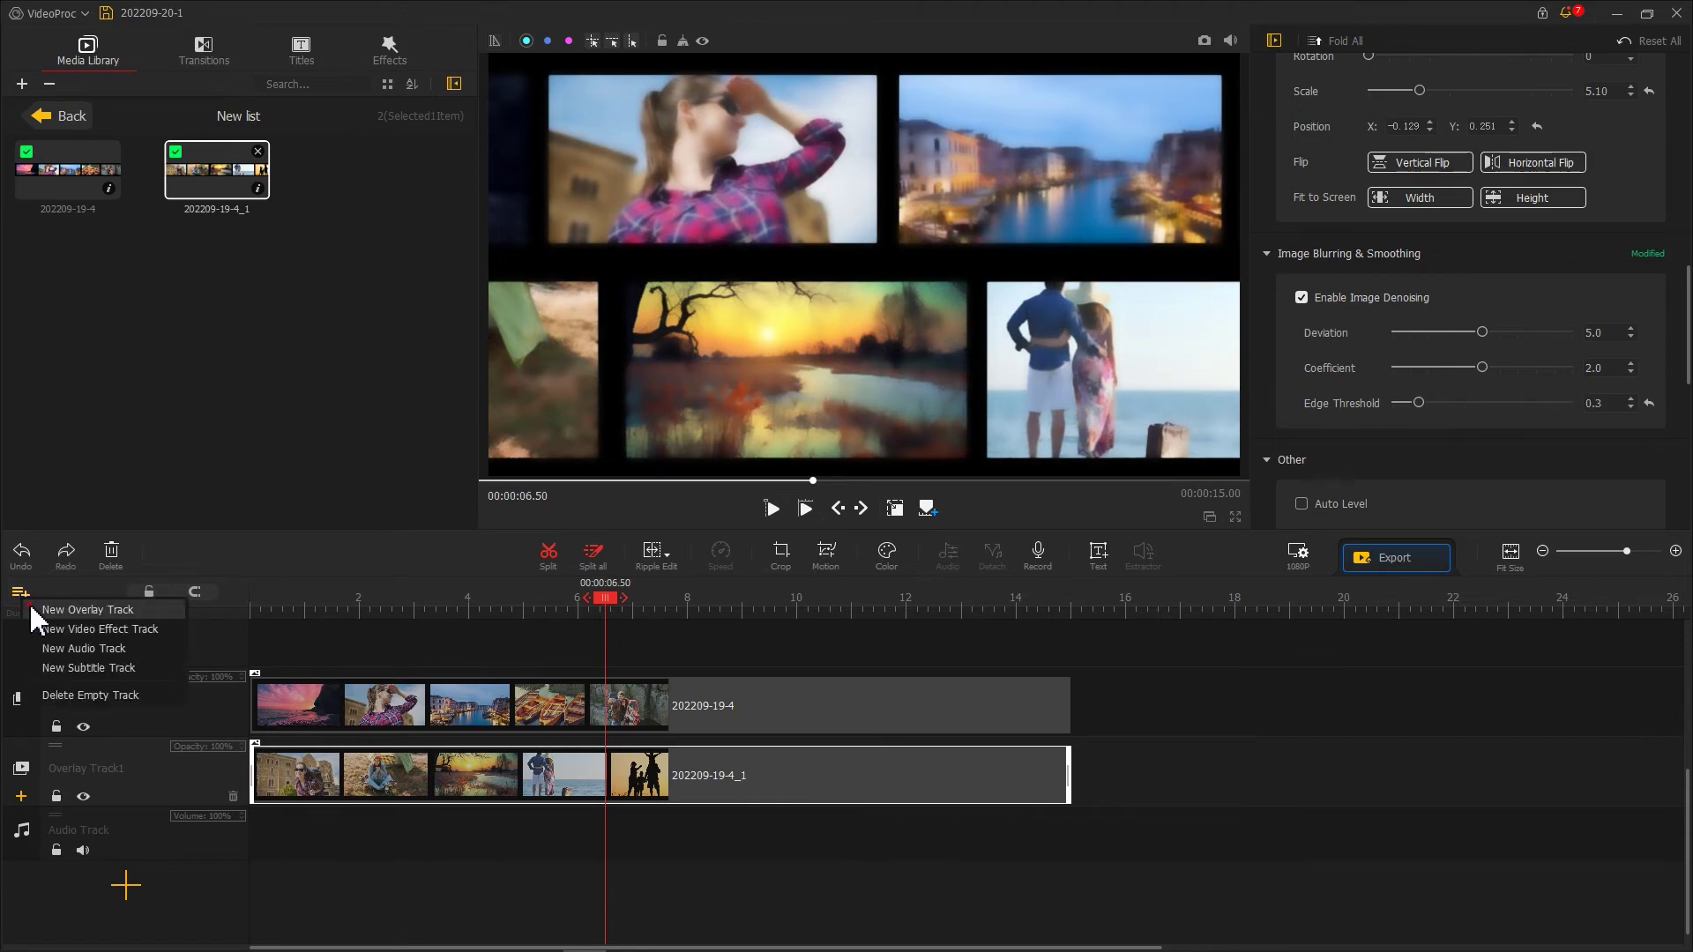
pyautogui.click(41, 609)
# - Add two more overlay tracks and import the tourist, family and traveller photos
pyautogui.click(40, 607)
pyautogui.click(41, 608)
pyautogui.click(40, 607)
pyautogui.click(42, 608)
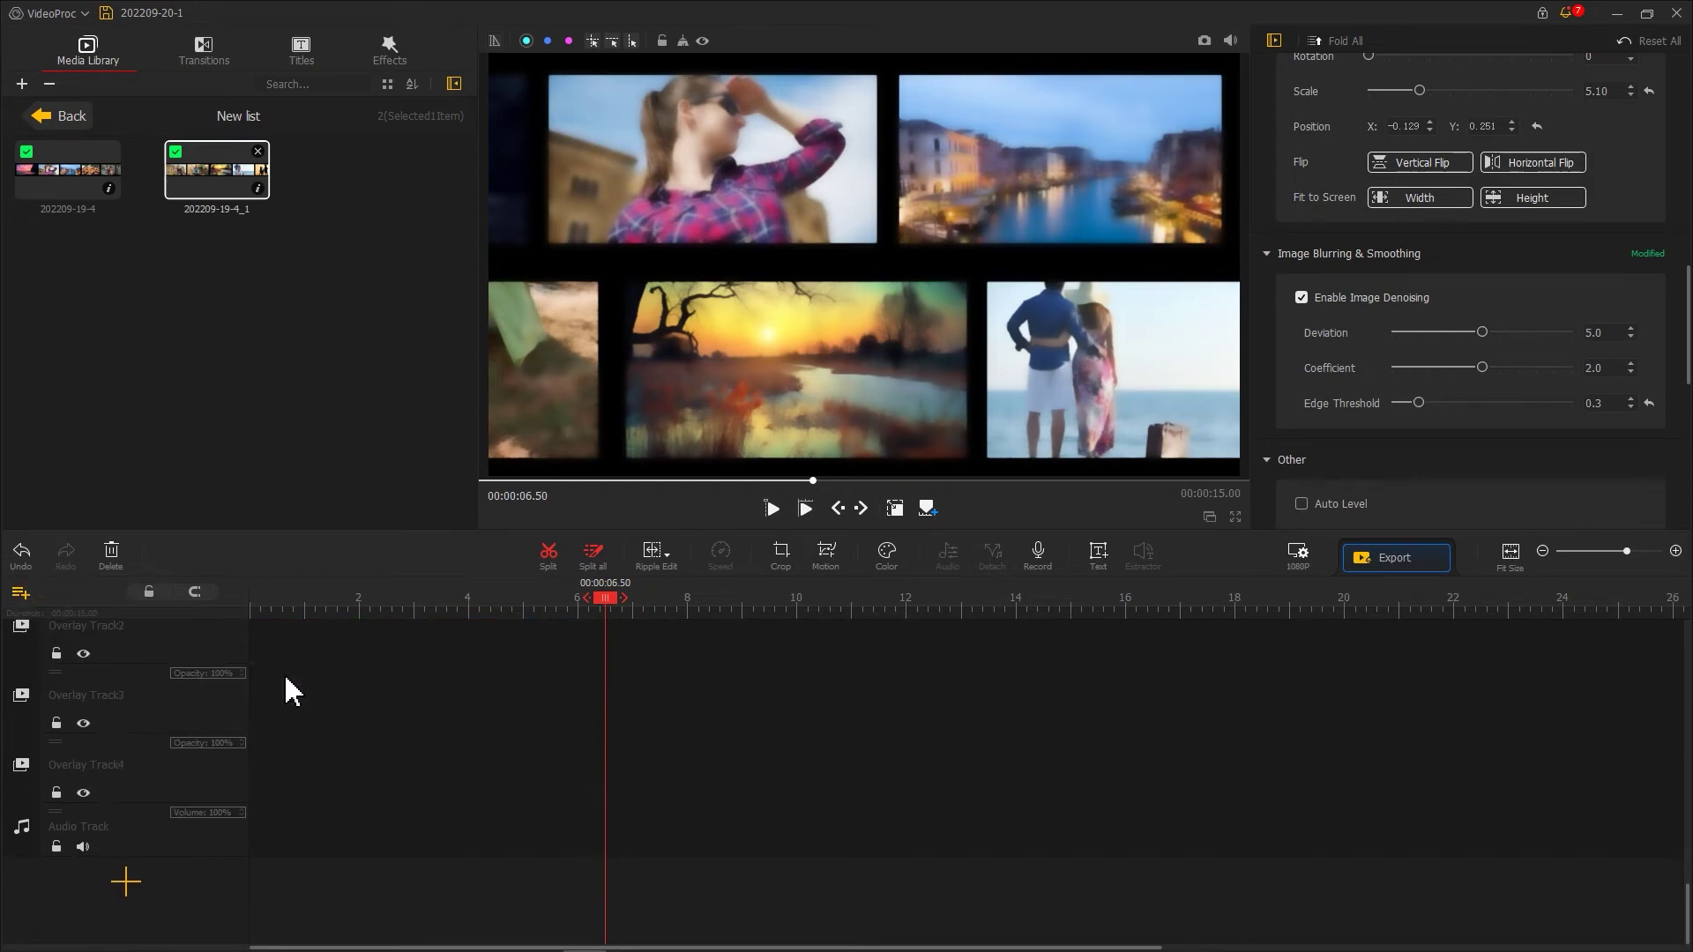
pyautogui.scroll(2, 287, 687)
pyautogui.moveTo(1660, 322); pyautogui.dragTo(438, 318)
pyautogui.doubleClick(250, 289)
# - Place the tourist photo on Overlay Track2, enlarge it, change its fly-in direction and shorten its exit
pyautogui.moveTo(67, 170); pyautogui.dragTo(326, 813)
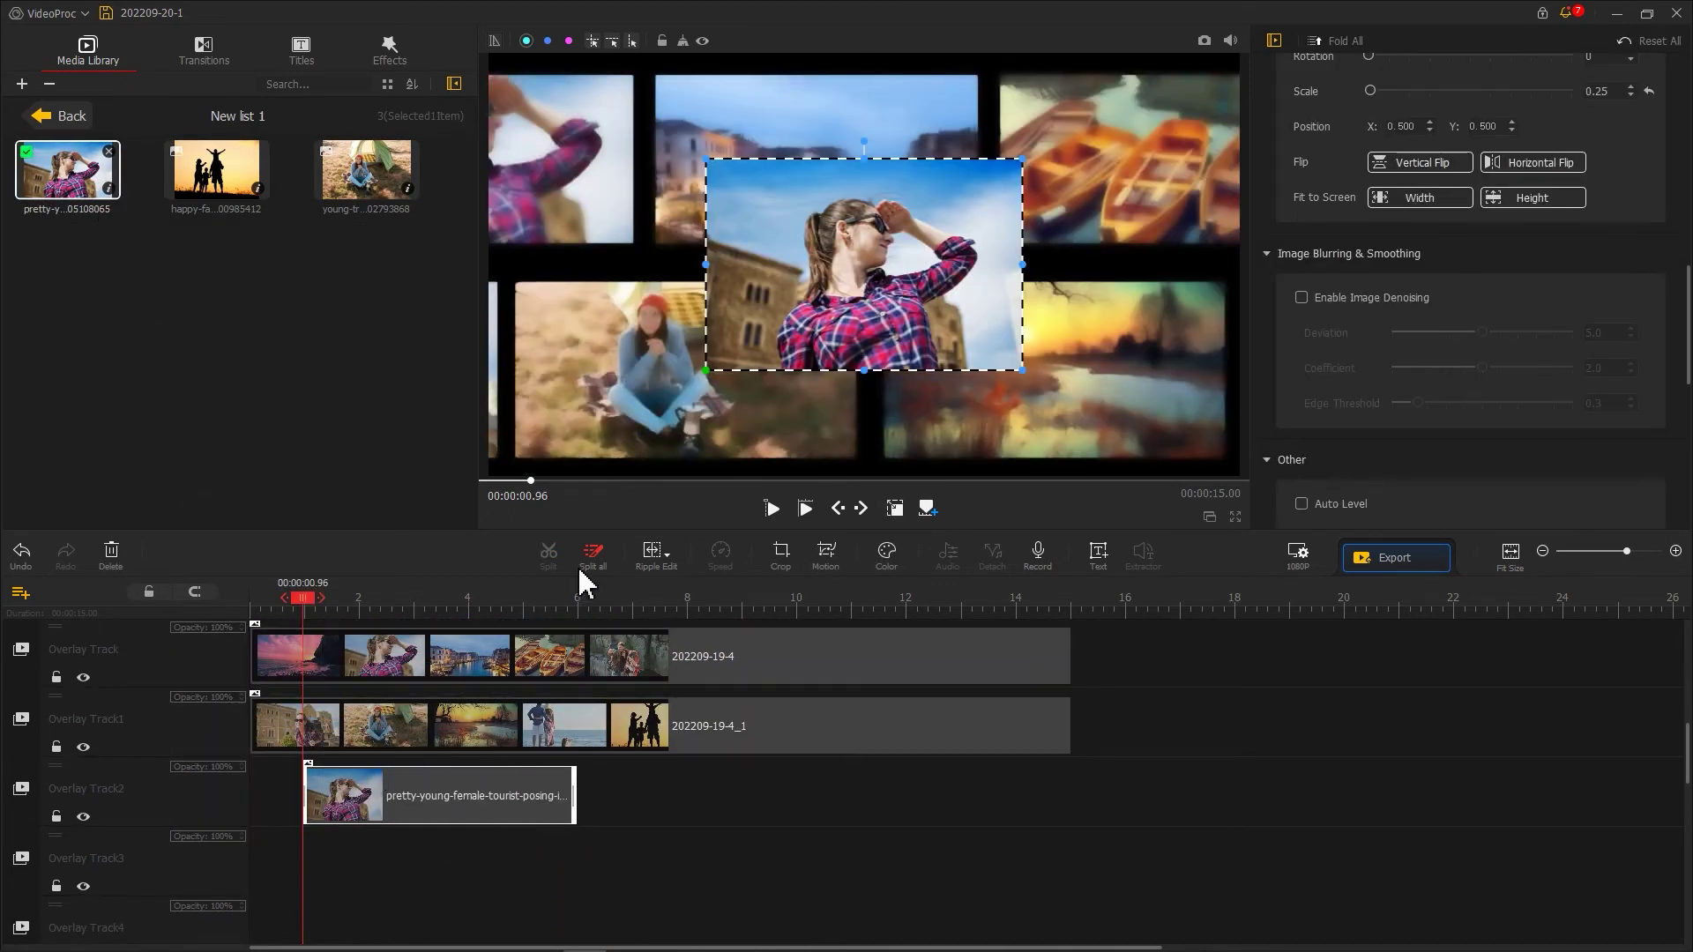
pyautogui.moveTo(700, 378); pyautogui.dragTo(759, 354)
pyautogui.scroll(5, 1414, 274)
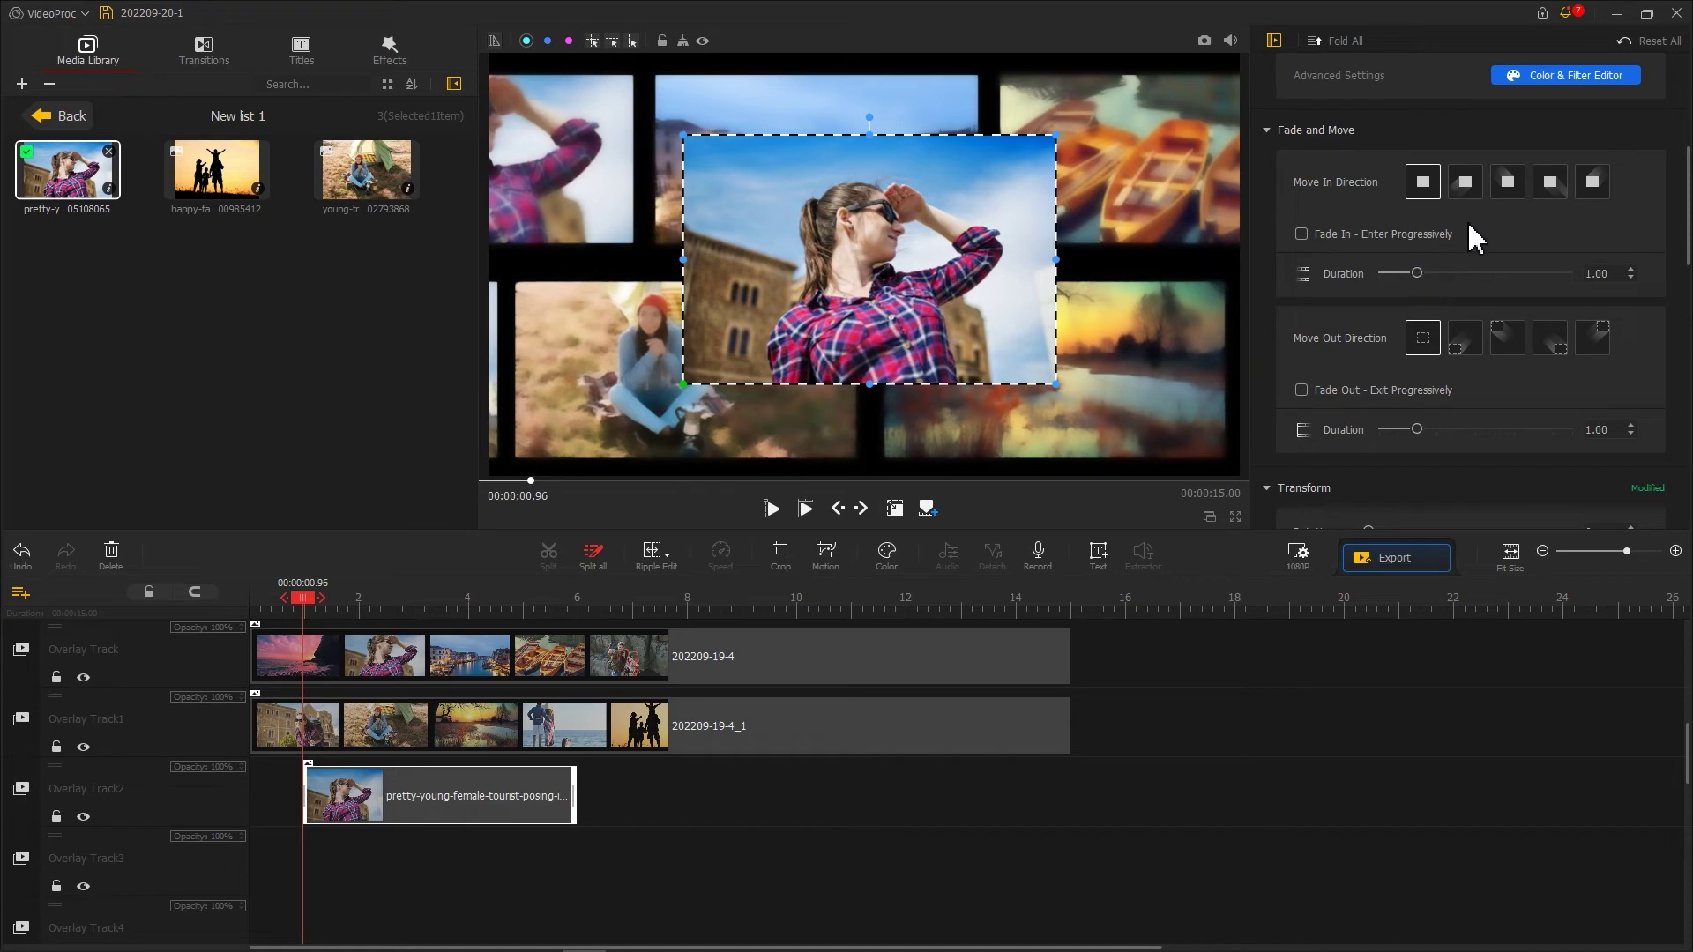
pyautogui.click(1546, 192)
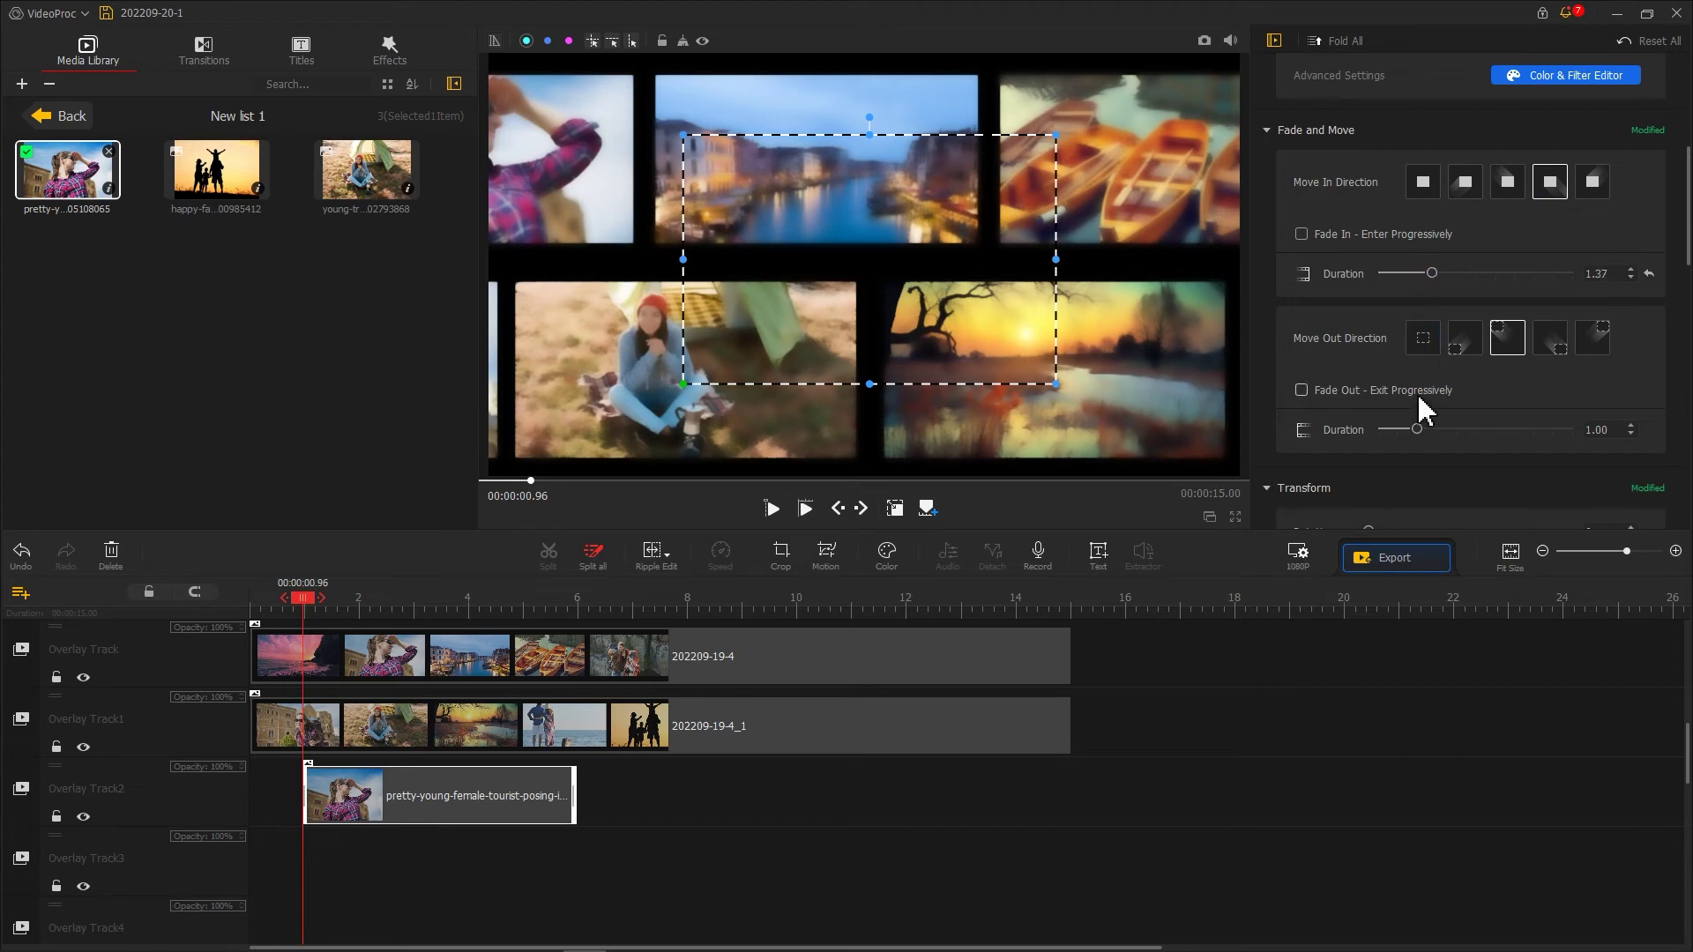
pyautogui.moveTo(1431, 438); pyautogui.dragTo(1425, 441)
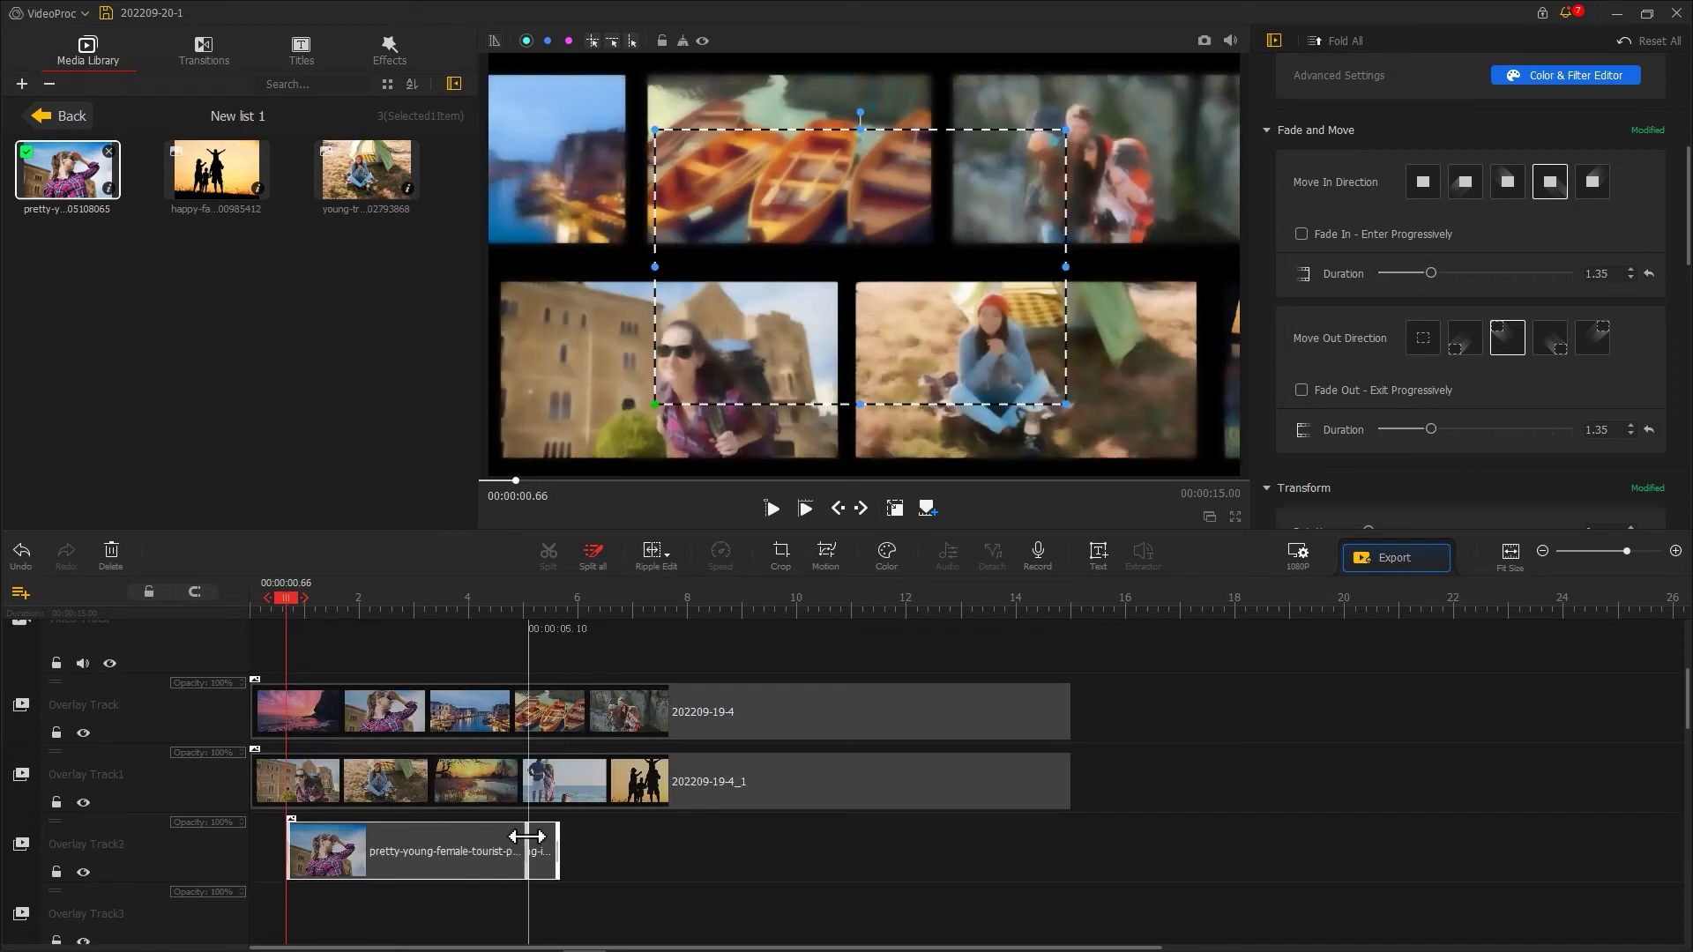
pyautogui.press('space')
# - Place the family photo on Overlay Track3 and move to about 7.9 seconds
pyautogui.moveTo(216, 170); pyautogui.dragTo(540, 908)
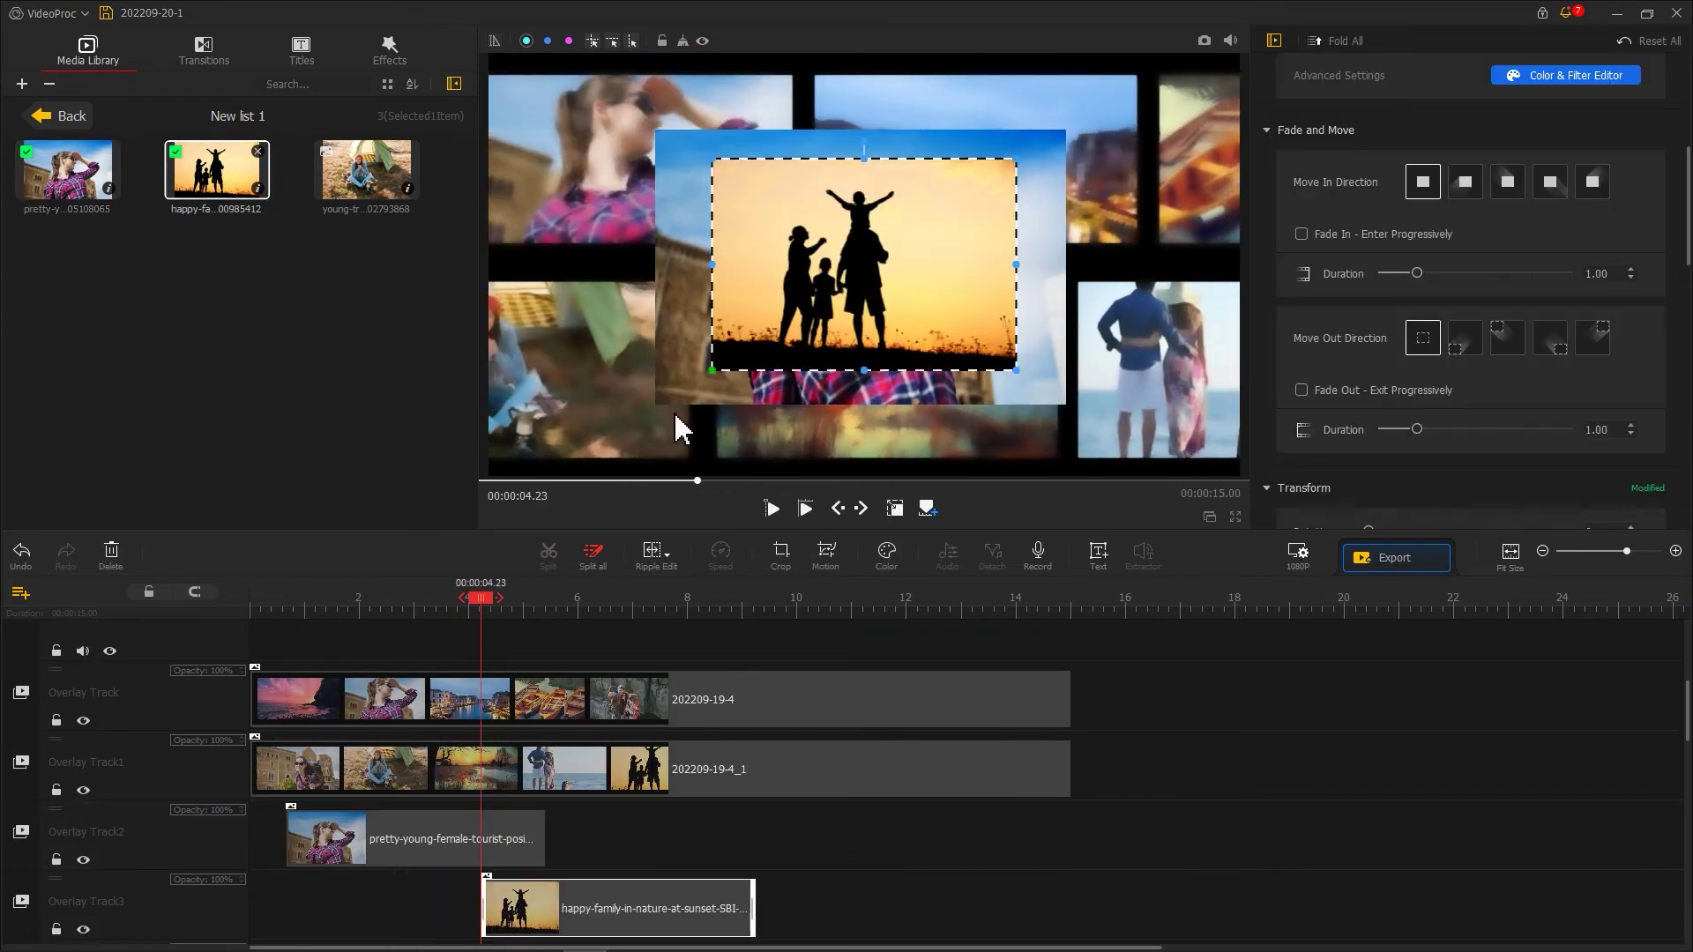
pyautogui.scroll(-3, 1024, 673)
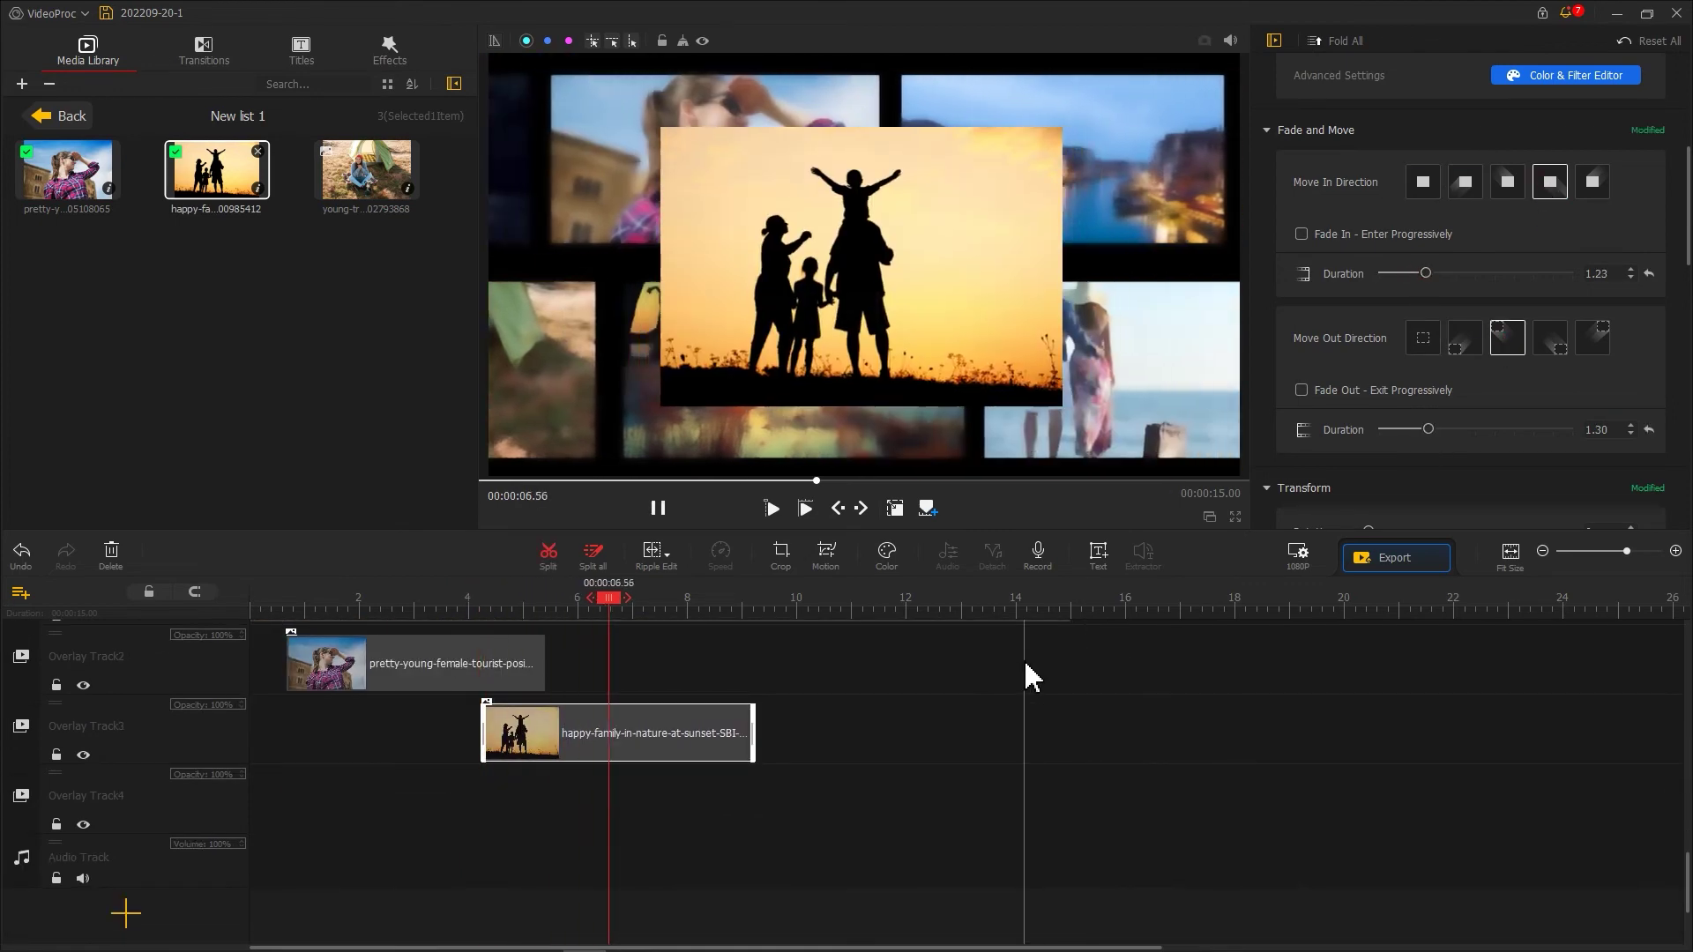
pyautogui.click(685, 600)
# - Add the traveller photo with new entry and exit directions, 1.37 s in and 1.39 s out
pyautogui.moveTo(366, 169); pyautogui.dragTo(697, 802)
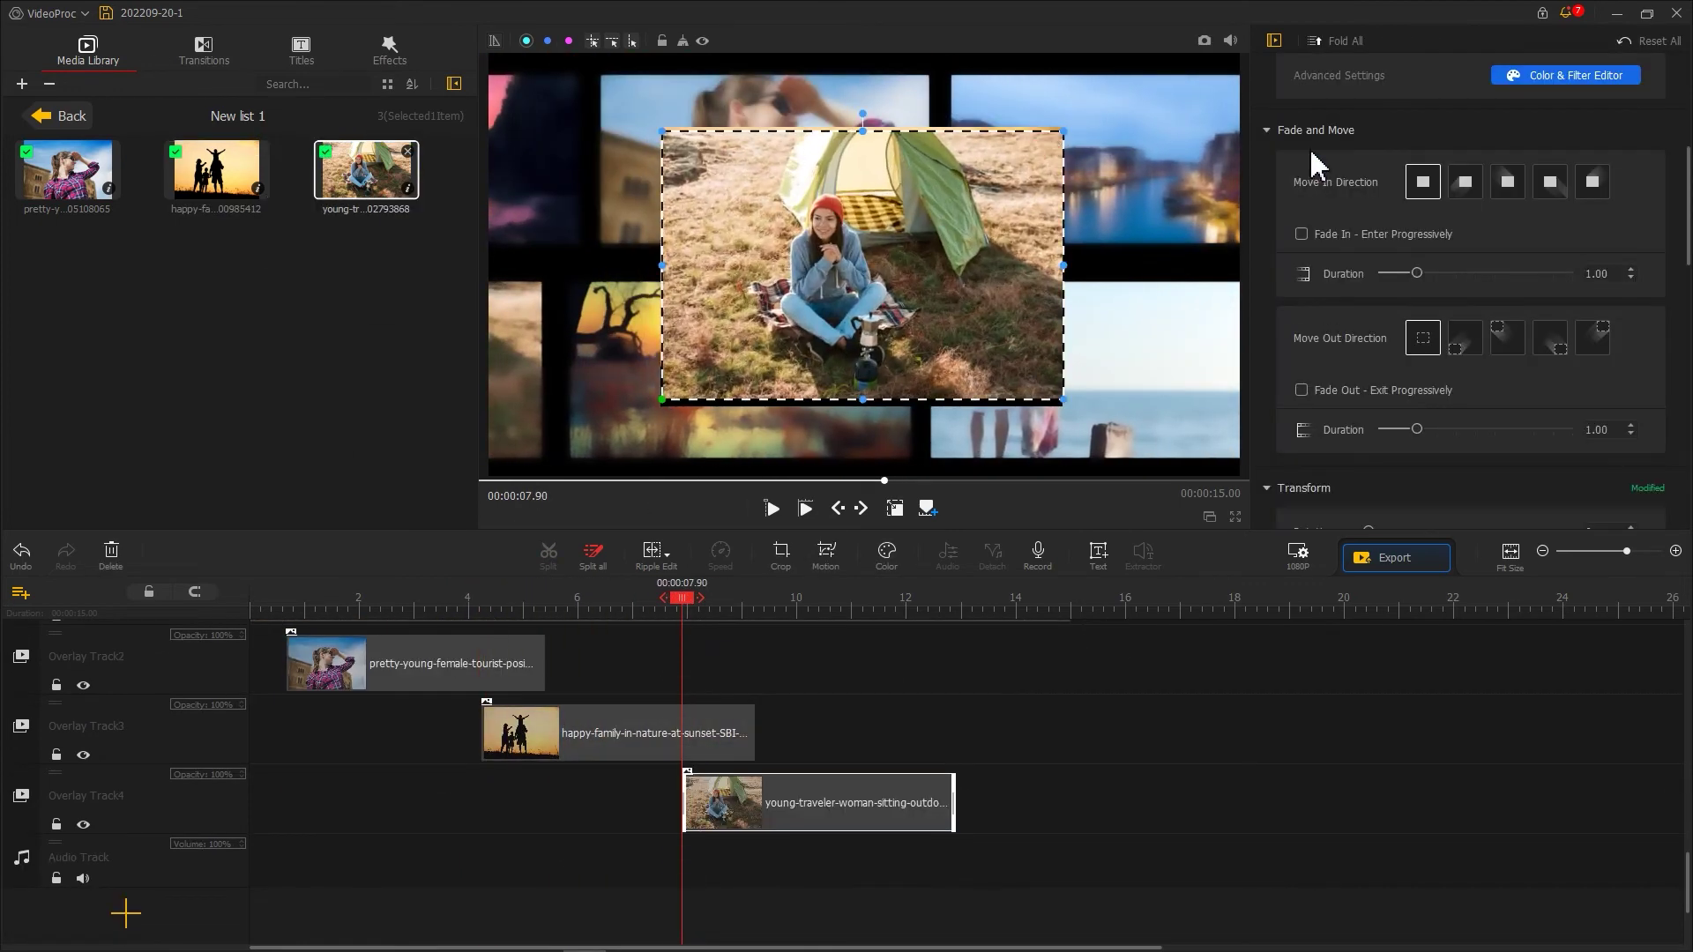
pyautogui.click(1549, 181)
pyautogui.click(1507, 338)
pyautogui.moveTo(1417, 274); pyautogui.dragTo(1433, 275)
pyautogui.moveTo(1417, 430); pyautogui.dragTo(1431, 429)
pyautogui.scroll(1, 1179, 703)
pyautogui.scroll(-2, 1179, 702)
pyautogui.click(948, 600)
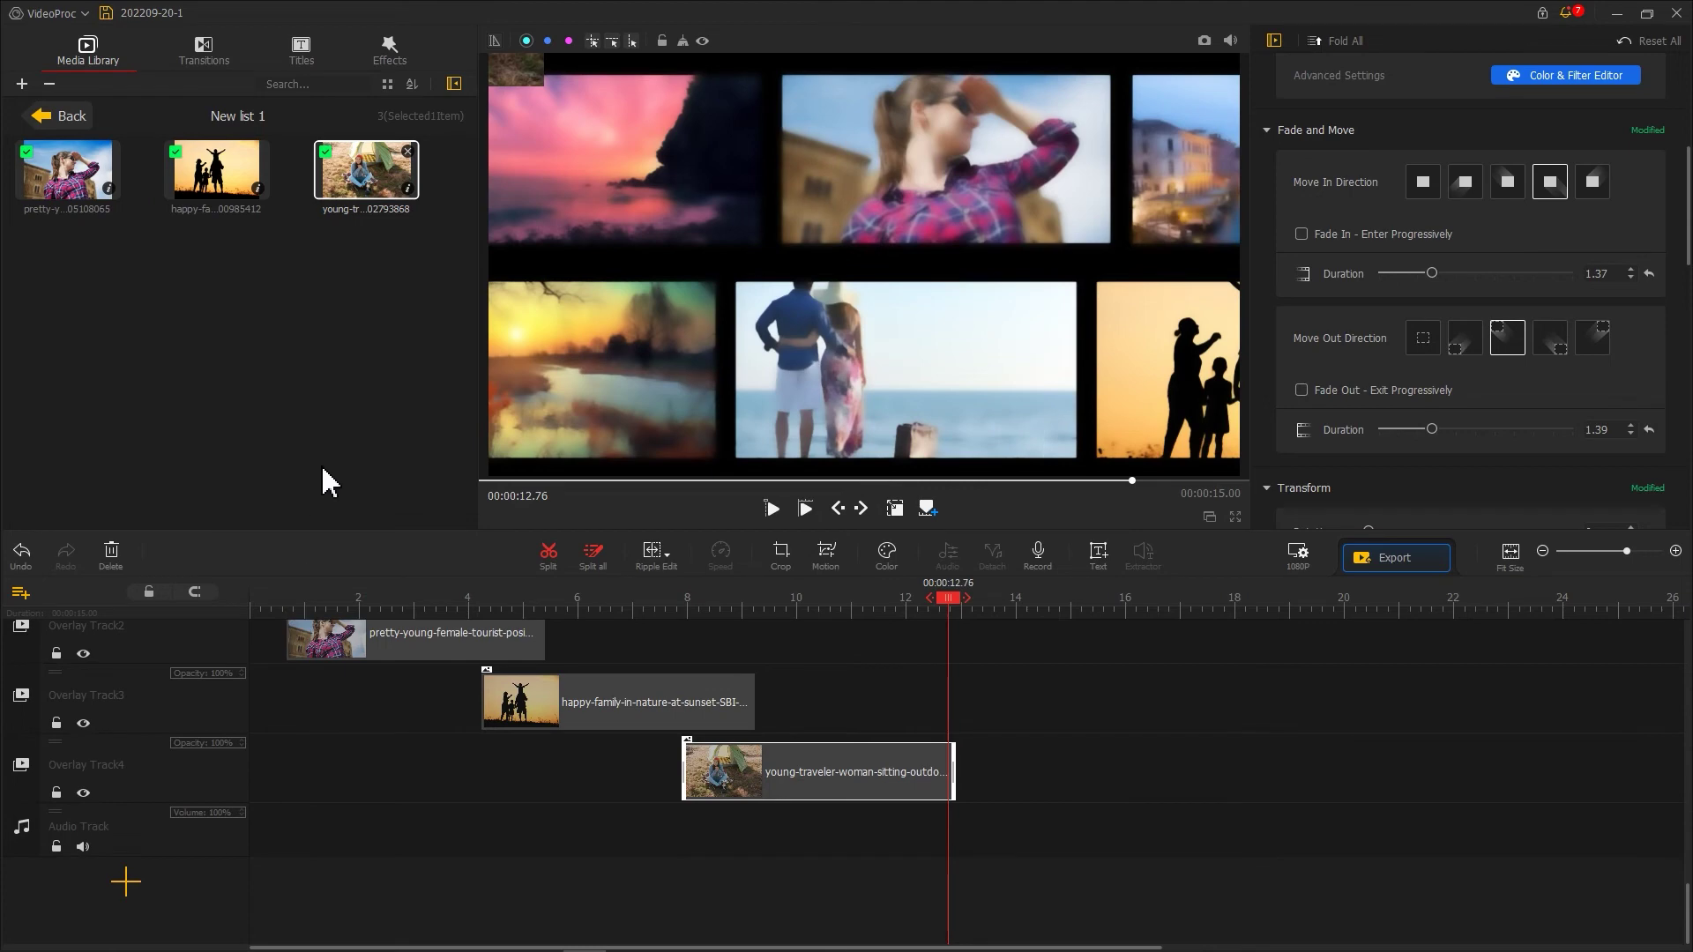
pyautogui.click(385, 55)
# - Add a Border filter effect track and apply it to both the tourist and family photos
pyautogui.moveTo(238, 275); pyautogui.dragTo(952, 781)
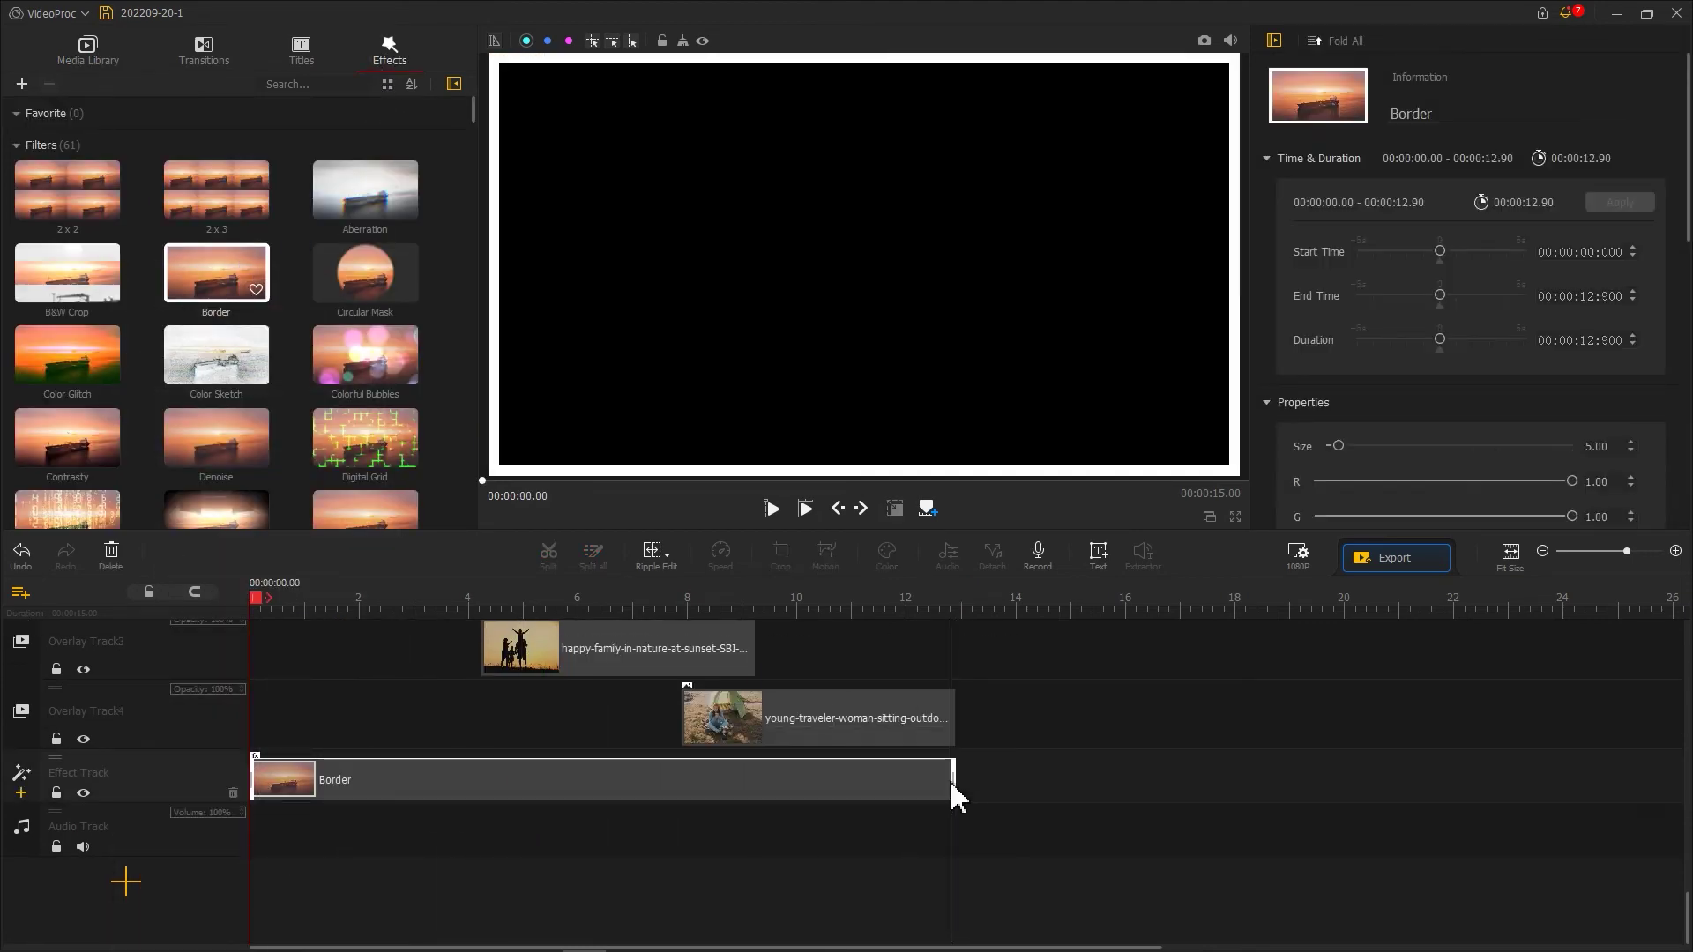
pyautogui.click(513, 607)
pyautogui.scroll(-10, 1376, 353)
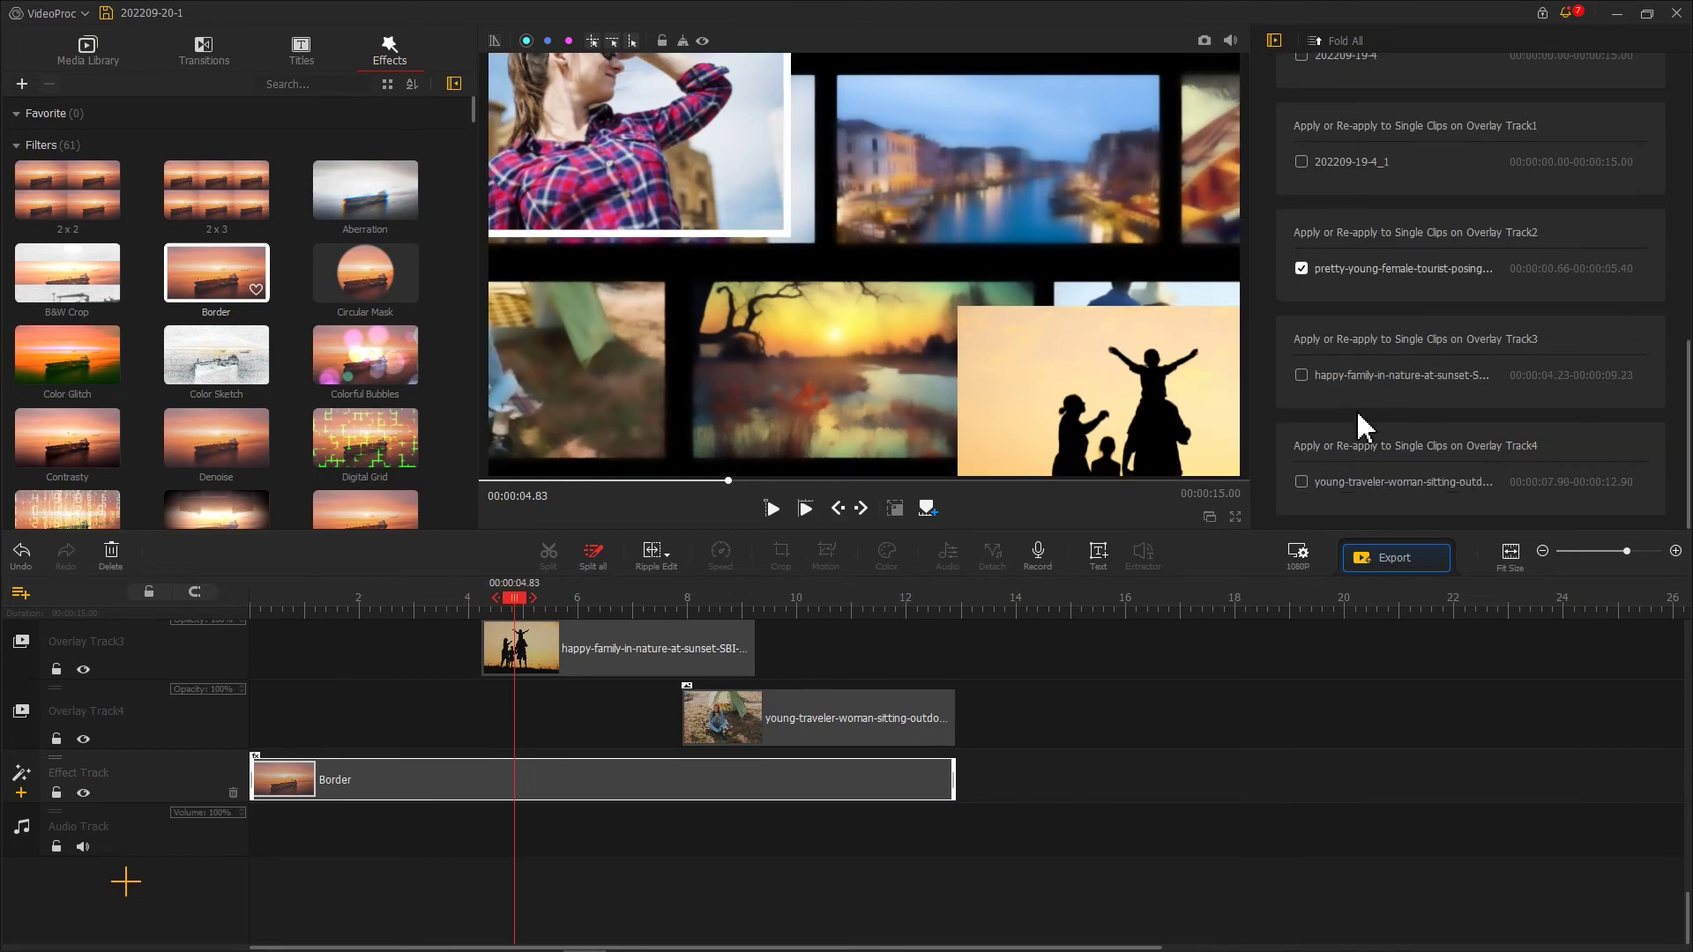
pyautogui.click(1363, 374)
pyautogui.scroll(8, 1366, 300)
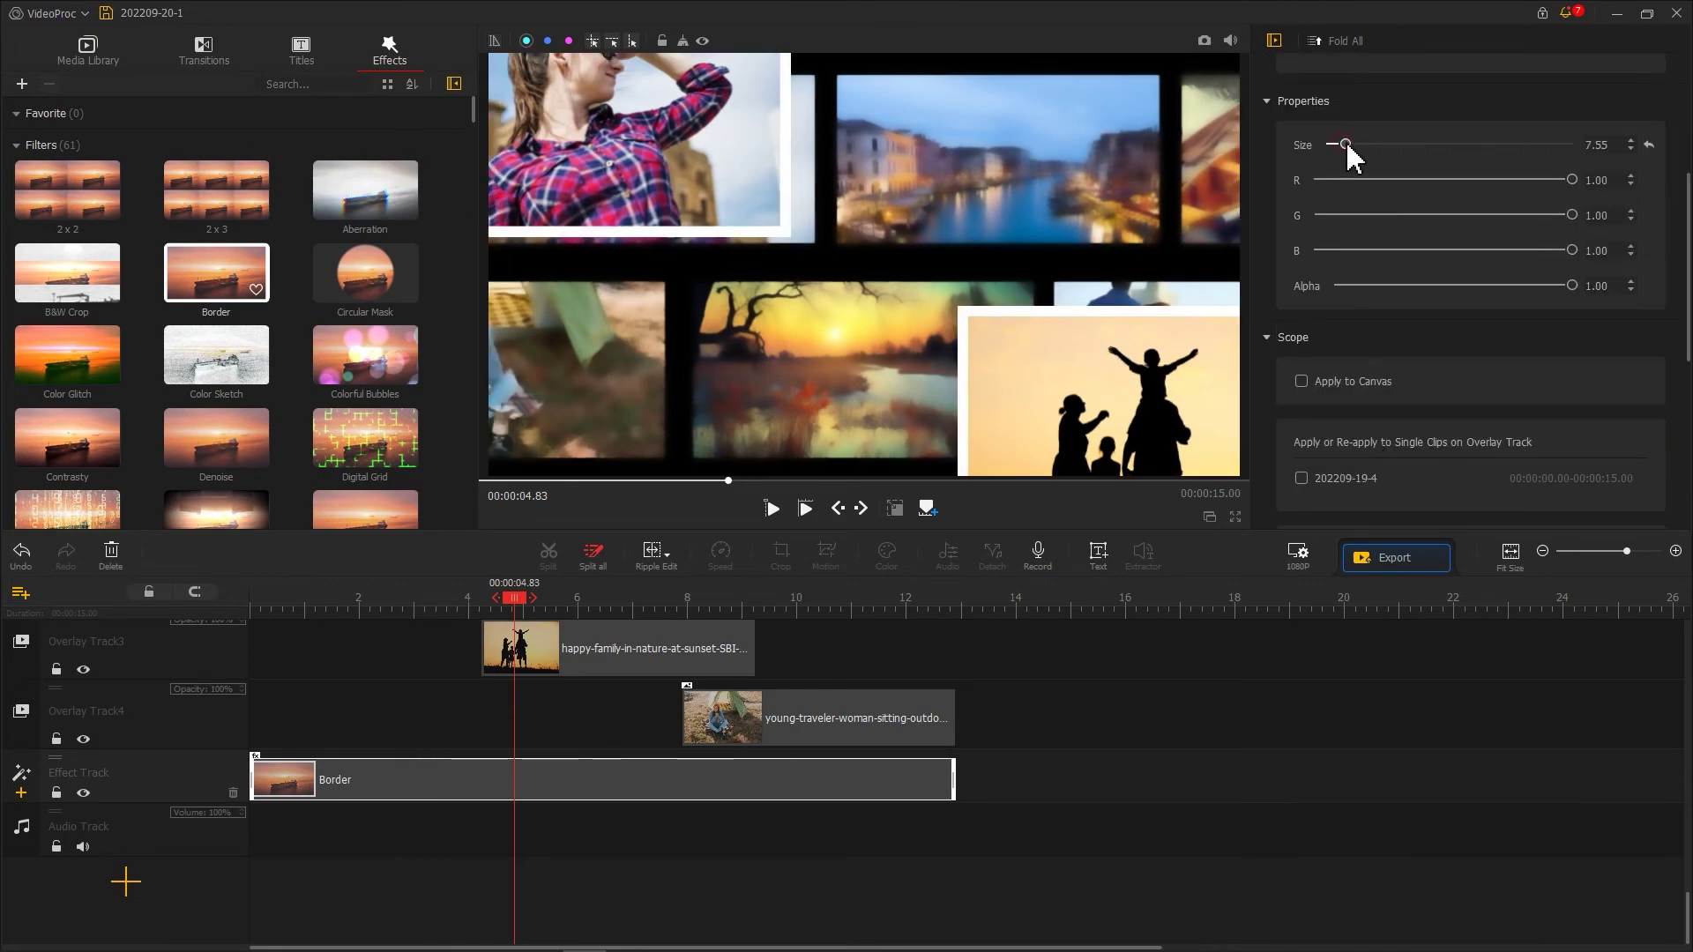